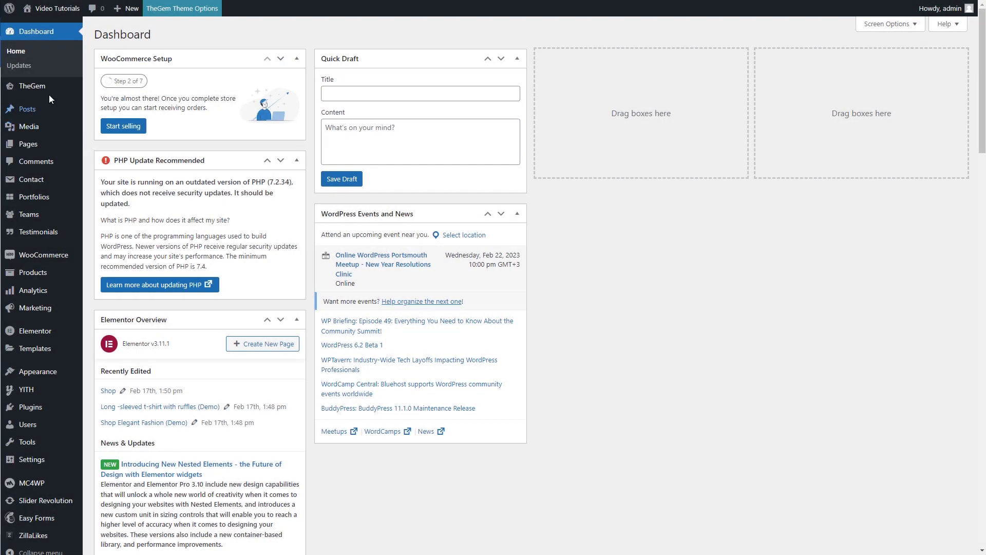
Create a new Product Archives template named "Product Category" in TheGem Templates Builder
{"action": "mouse_move", "coordinate": [70, 92]}
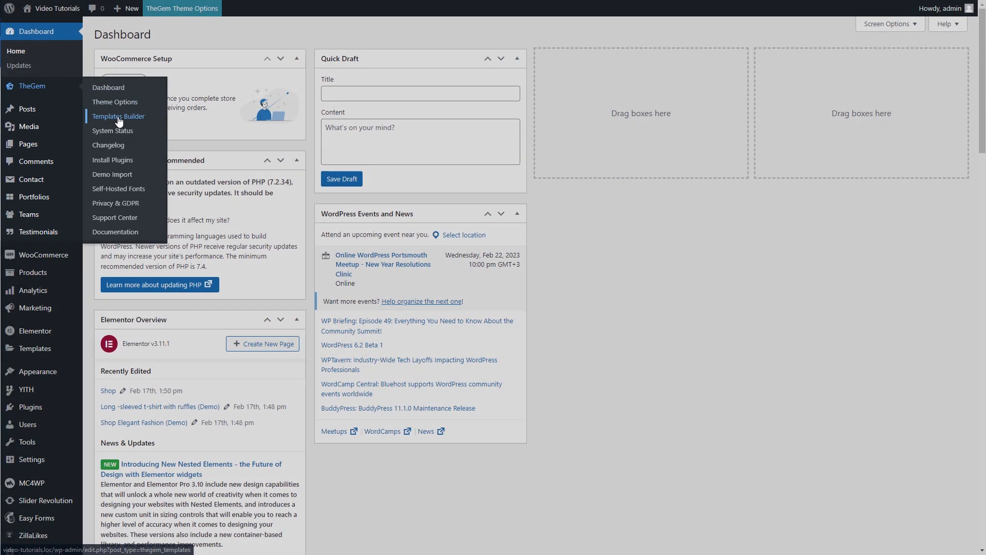
{"action": "left_click", "coordinate": [119, 118]}
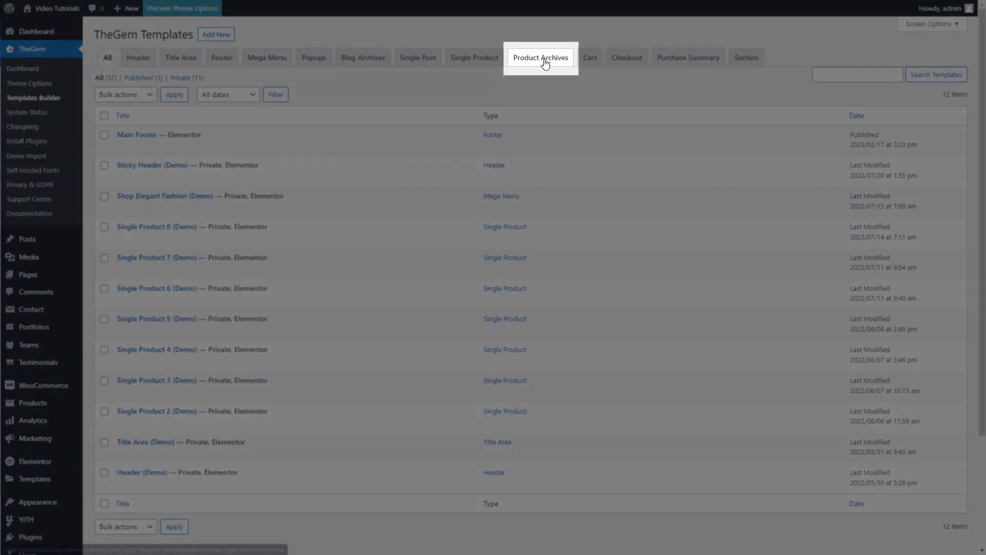
{"action": "left_click", "coordinate": [545, 63]}
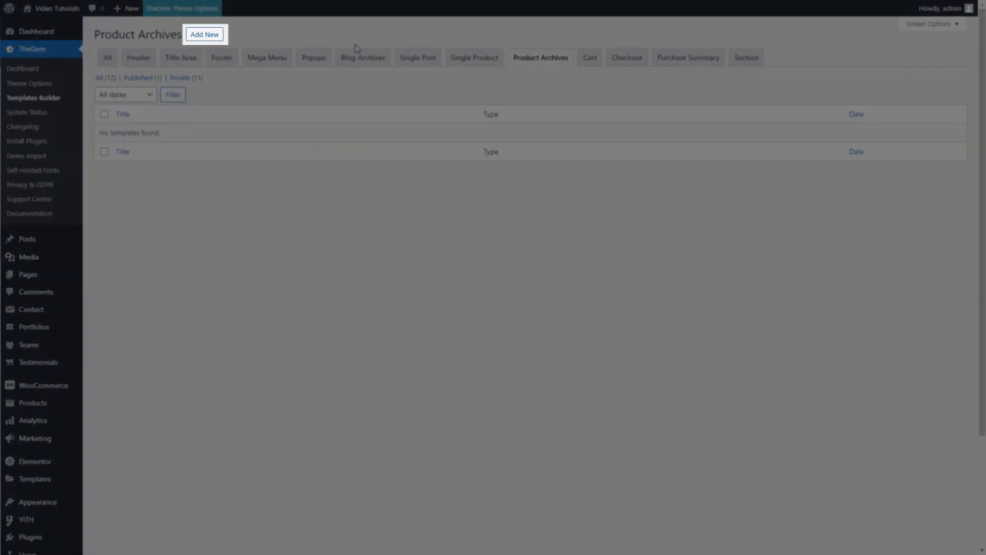
{"action": "left_click", "coordinate": [208, 35]}
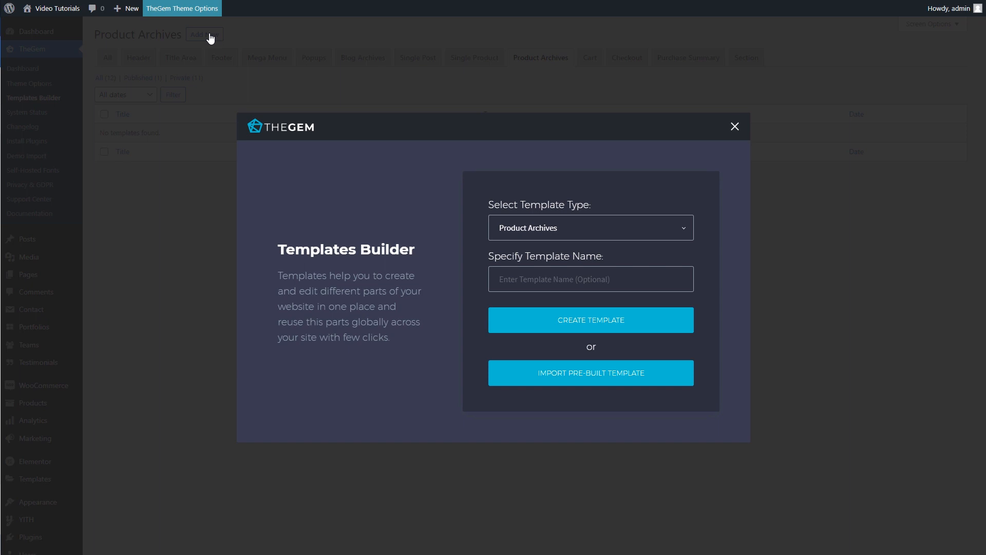
{"action": "left_click", "coordinate": [524, 272]}
{"action": "type", "text": "Product Category"}
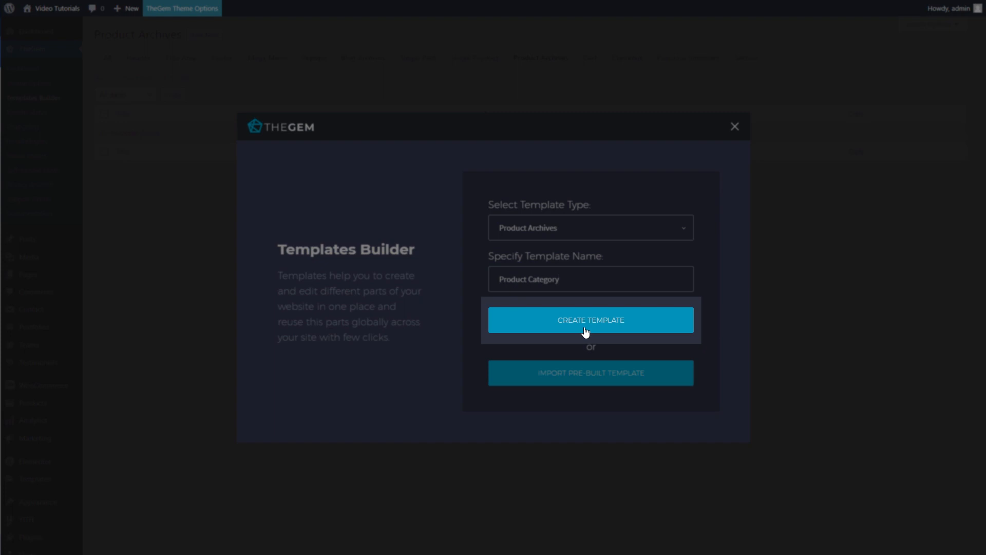
{"action": "left_click", "coordinate": [586, 332]}
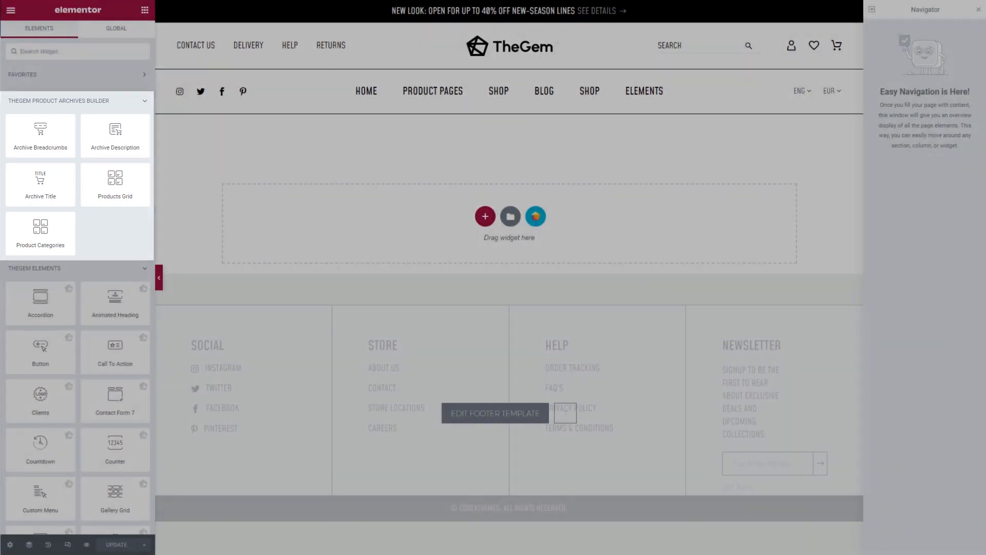
{"action": "scroll", "coordinate": [115, 241], "scroll_direction": "down", "scroll_amount": 3}
{"action": "scroll", "coordinate": [115, 241], "scroll_direction": "down", "scroll_amount": 1}
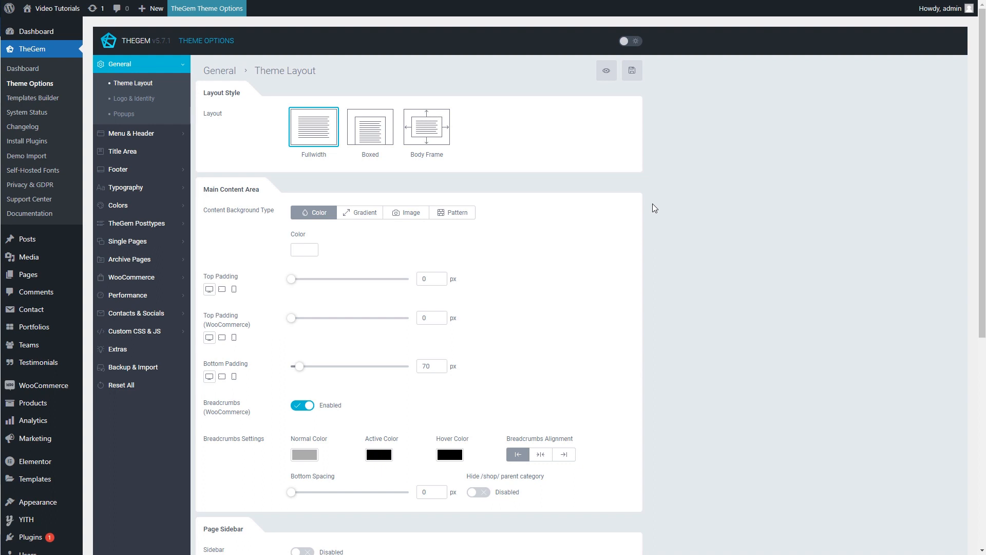
Open TheGem's WooCommerce Shop Grid theme options and check the available preview categories for the Templates Builder
{"action": "left_click", "coordinate": [156, 279]}
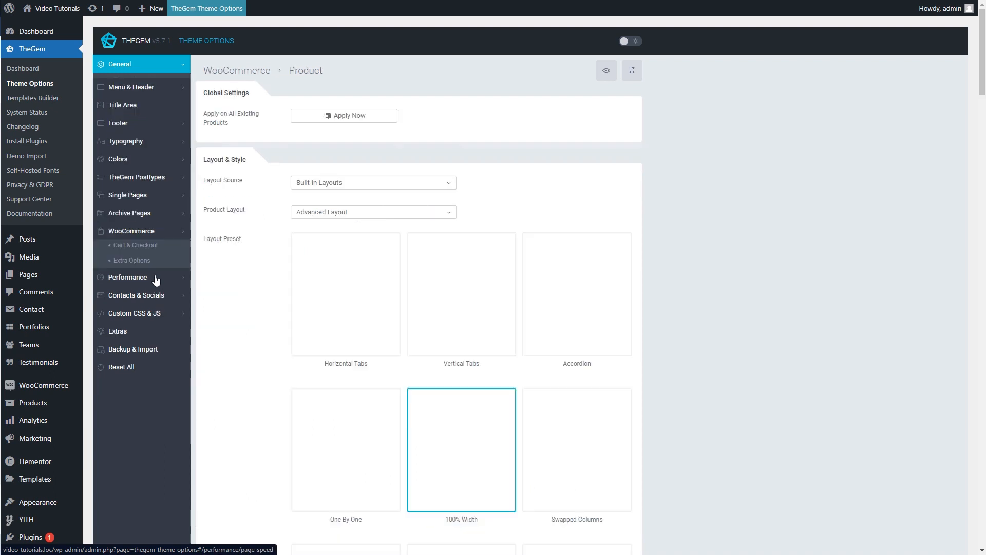
{"action": "scroll", "coordinate": [156, 277], "scroll_direction": "down", "scroll_amount": 1}
{"action": "left_click", "coordinate": [128, 225]}
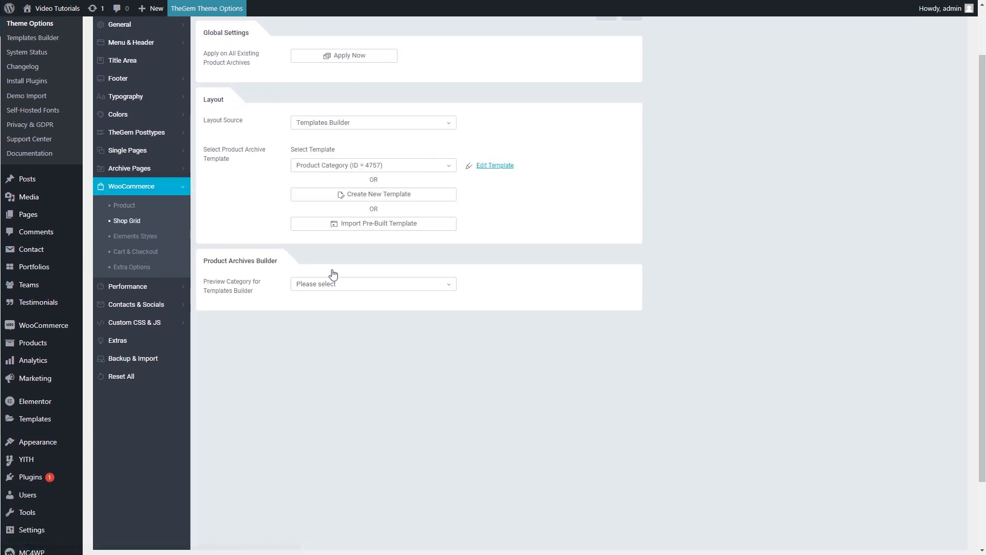
{"action": "left_click", "coordinate": [403, 287]}
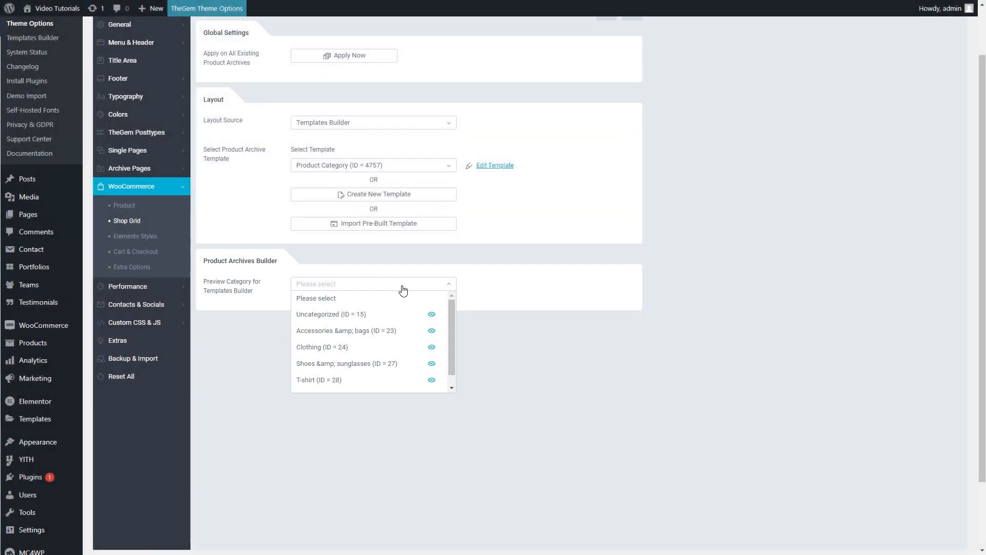
{"action": "left_click", "coordinate": [403, 289]}
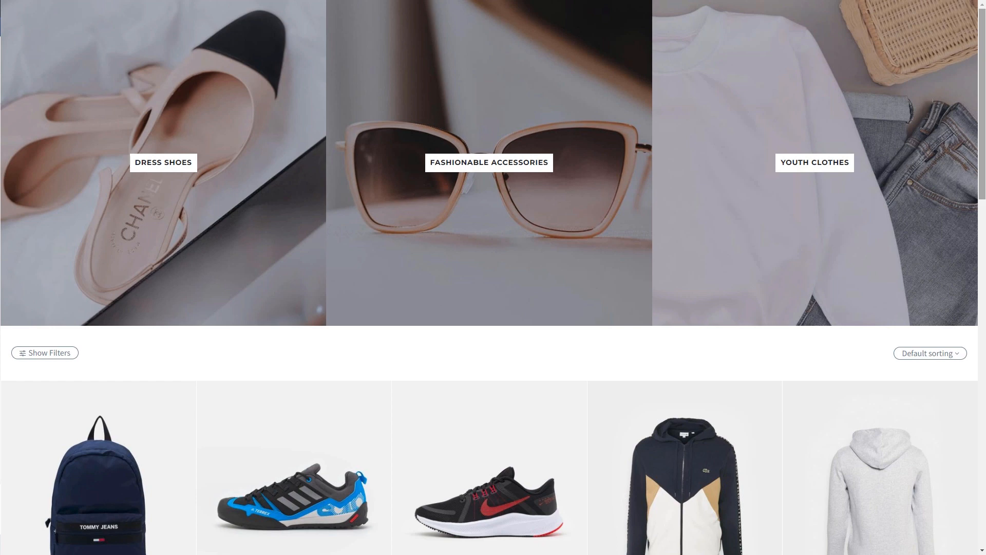
{"action": "scroll", "coordinate": [493, 278], "scroll_direction": "down", "scroll_amount": 13}
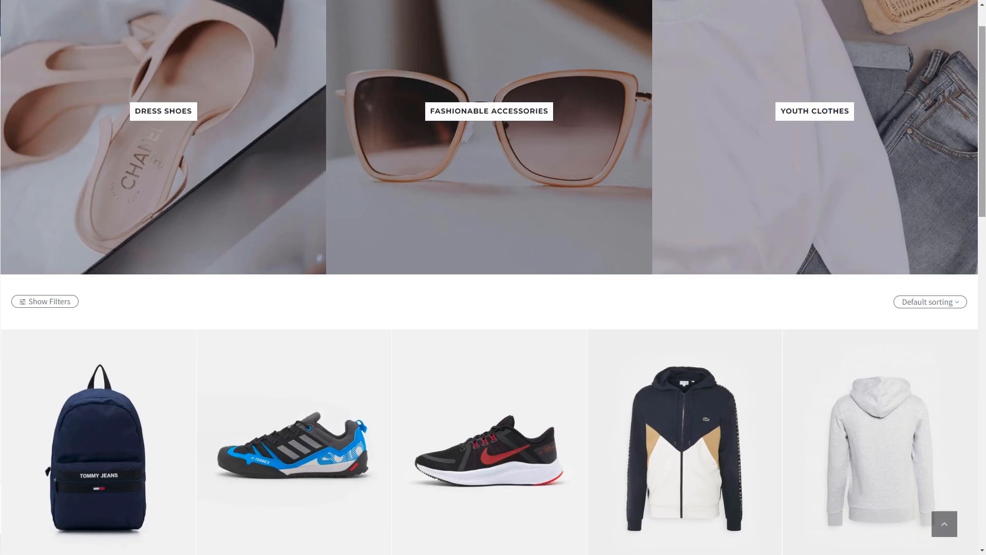
{"action": "scroll", "coordinate": [493, 277], "scroll_direction": "down", "scroll_amount": 6}
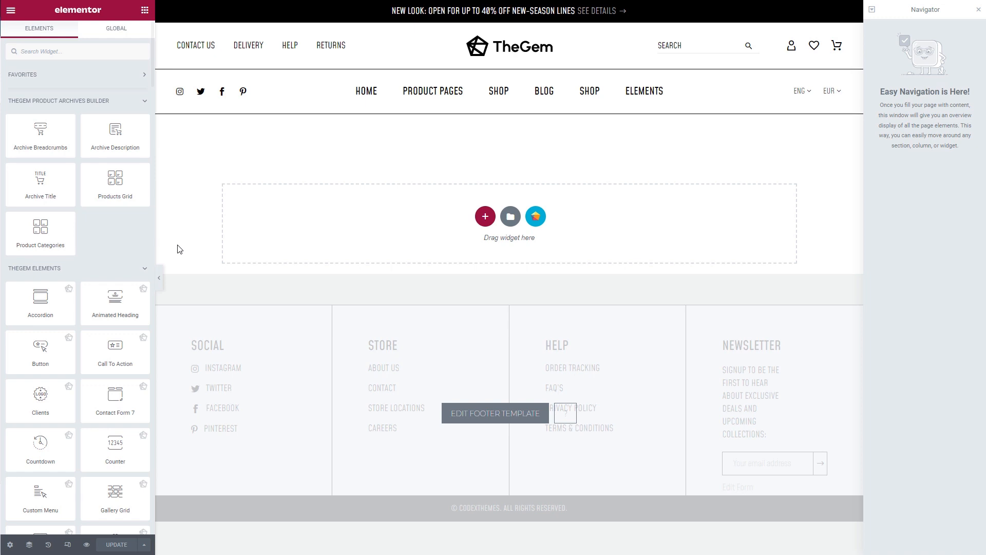
Add a Product Categories widget to the empty template and set its desktop layout to 3x columns
{"action": "left_click_drag", "start_coordinate": [52, 236], "coordinate": [301, 241]}
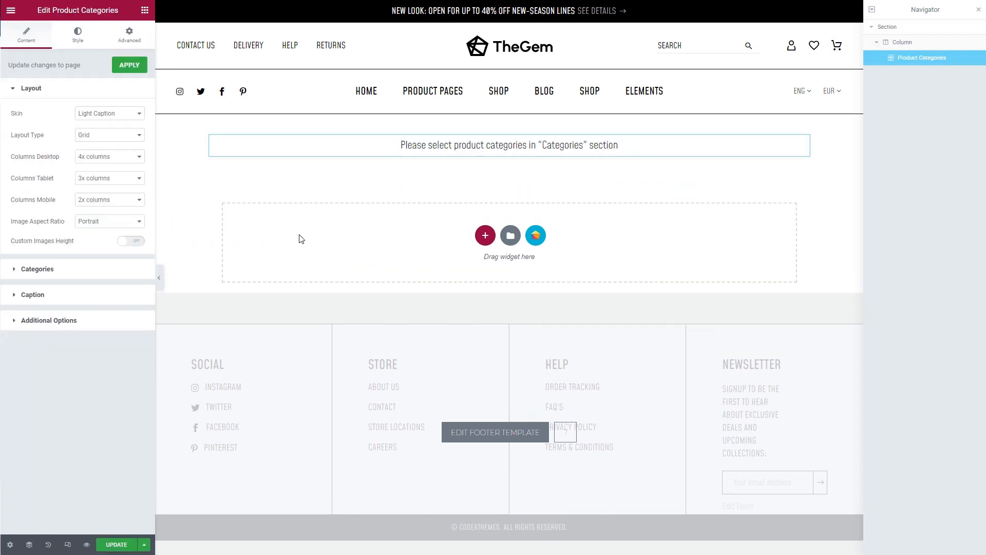
{"action": "left_click", "coordinate": [137, 159]}
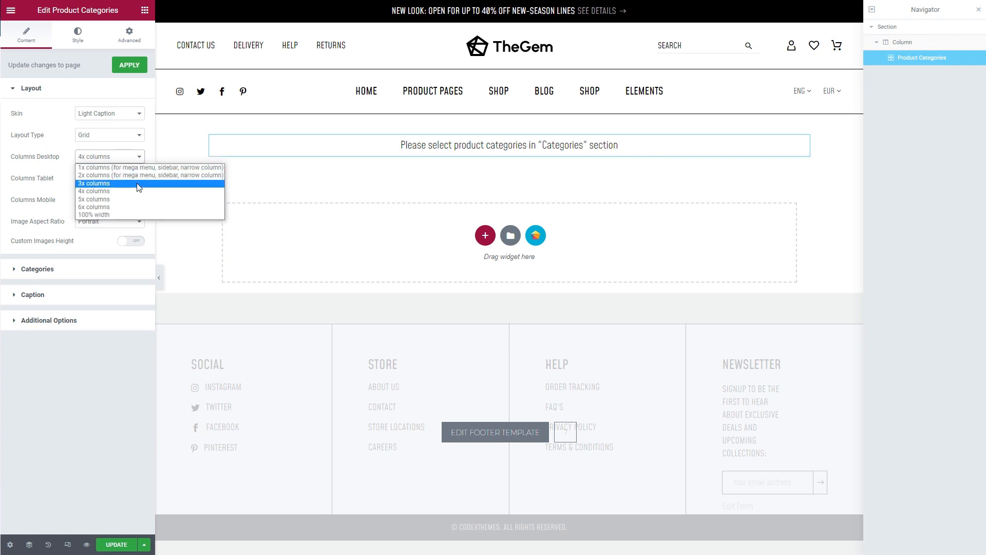
{"action": "left_click", "coordinate": [137, 184]}
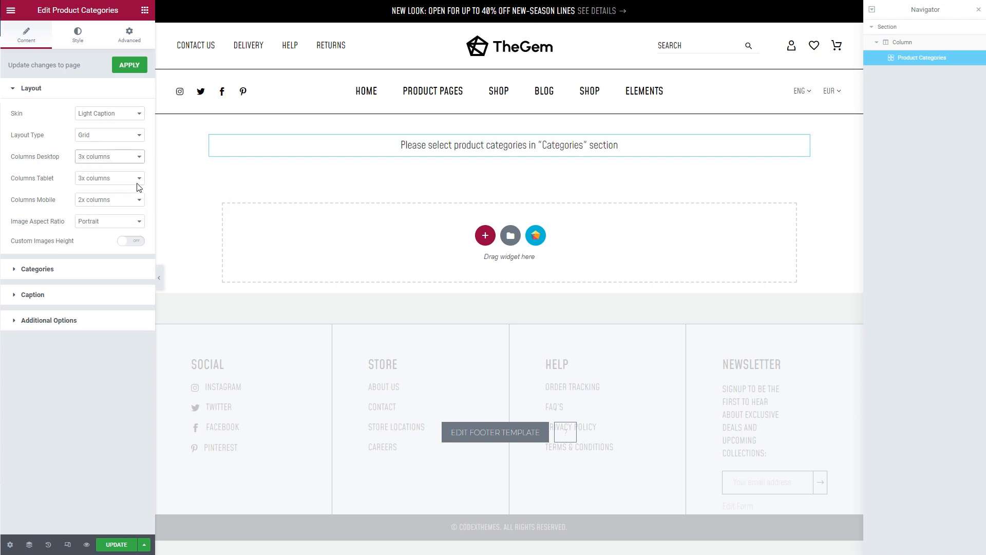
Choose Accessories & bags, Shoes & sunglasses and Women clothing as the categories shown in the Product Categories widget
{"action": "left_click", "coordinate": [76, 268]}
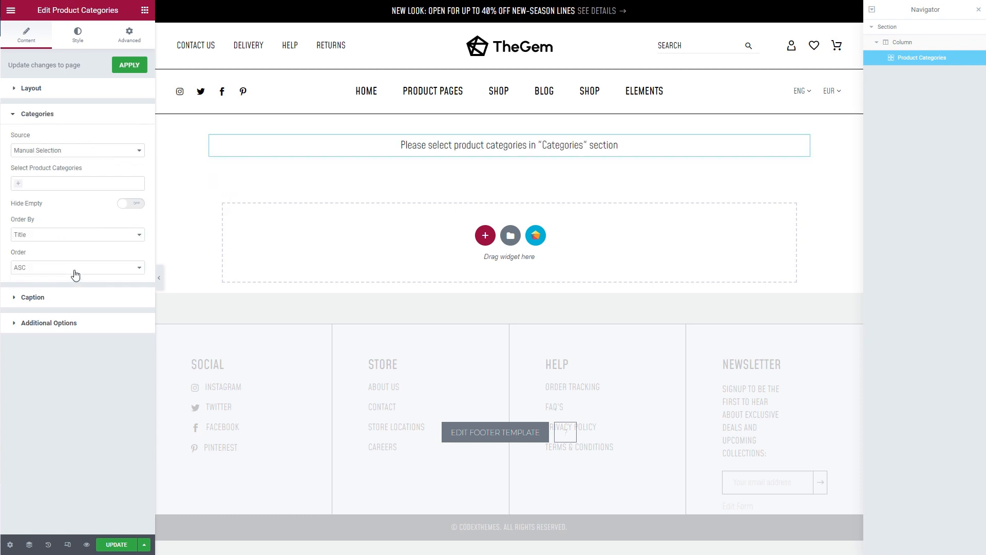
{"action": "left_click", "coordinate": [19, 186]}
{"action": "left_click", "coordinate": [29, 208]}
{"action": "left_click", "coordinate": [72, 186]}
{"action": "left_click", "coordinate": [65, 234]}
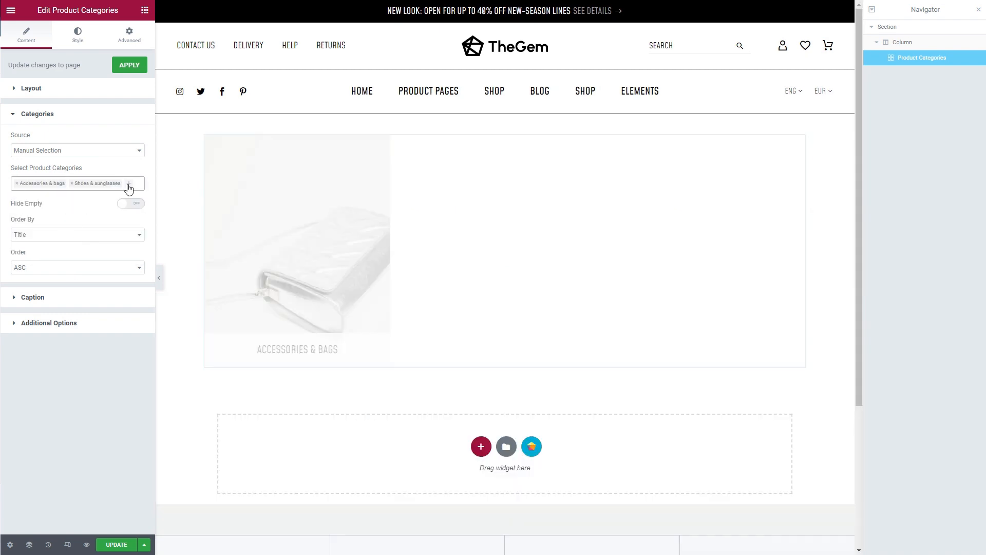
{"action": "left_click", "coordinate": [128, 186]}
{"action": "left_click", "coordinate": [88, 259]}
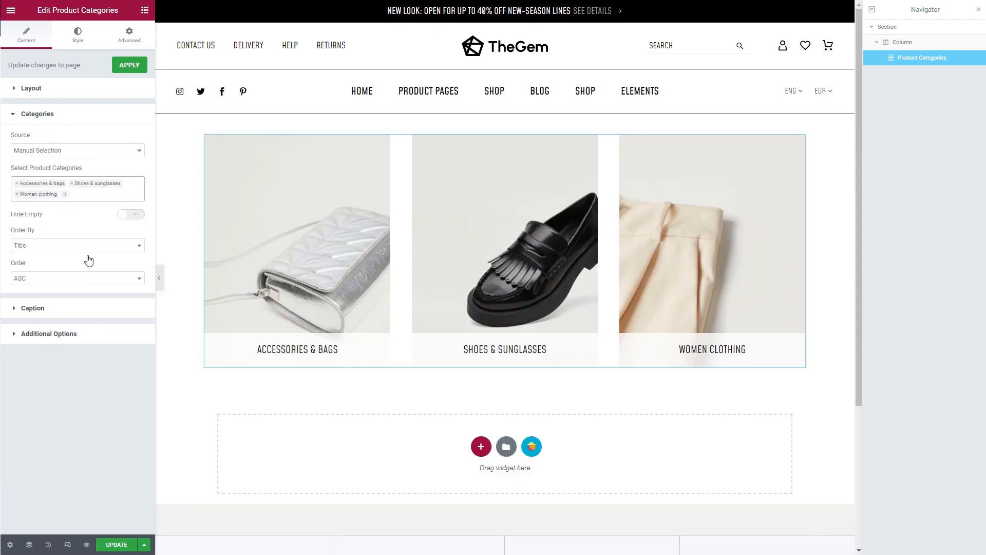
Set the Product Categories widget's skin to Bold Title, Light
{"action": "left_click", "coordinate": [58, 92]}
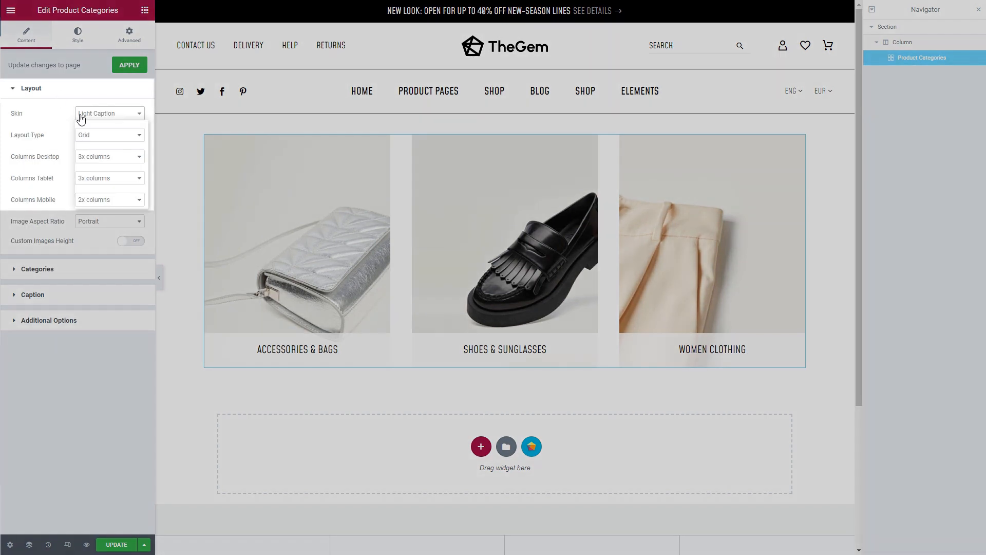
{"action": "left_click", "coordinate": [82, 114]}
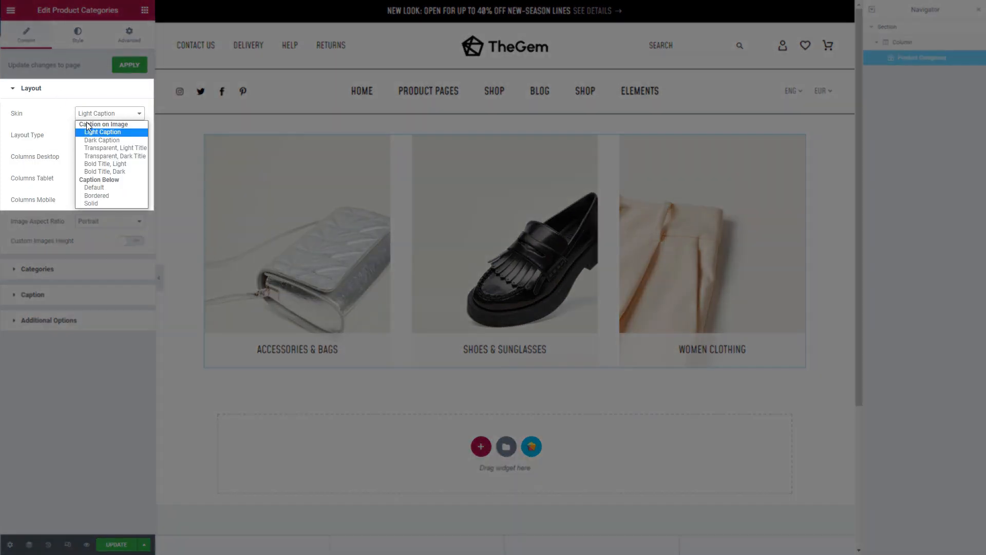
{"action": "left_click", "coordinate": [108, 170]}
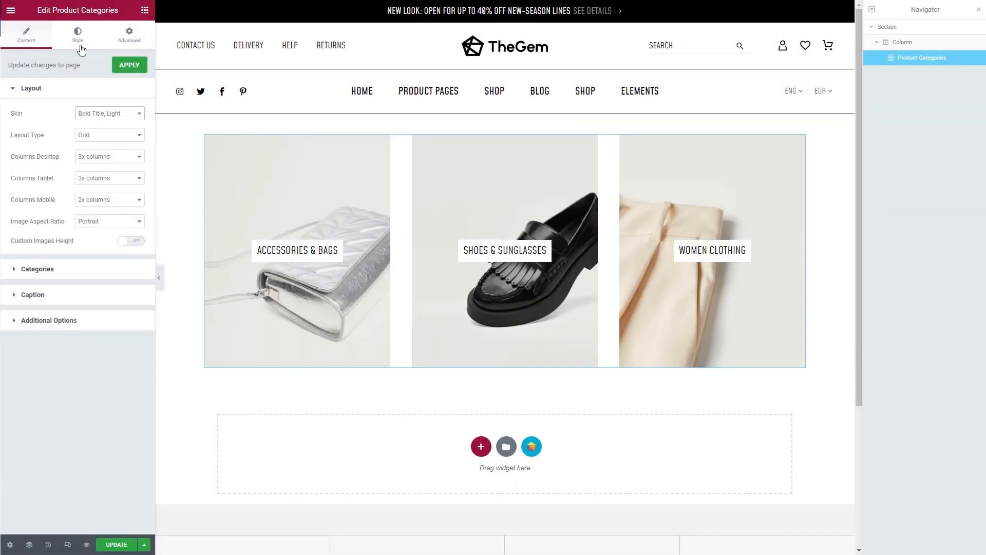
Set the category grid's image gaps to 0 px and enable its use in a fullwidth section
{"action": "left_click", "coordinate": [80, 40]}
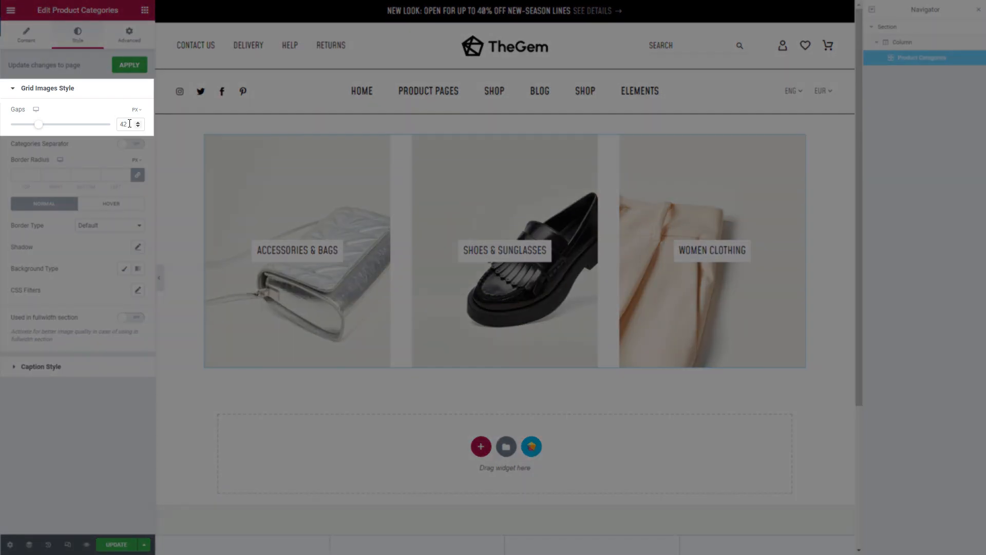
{"action": "left_click_drag", "start_coordinate": [129, 124], "coordinate": [106, 126]}
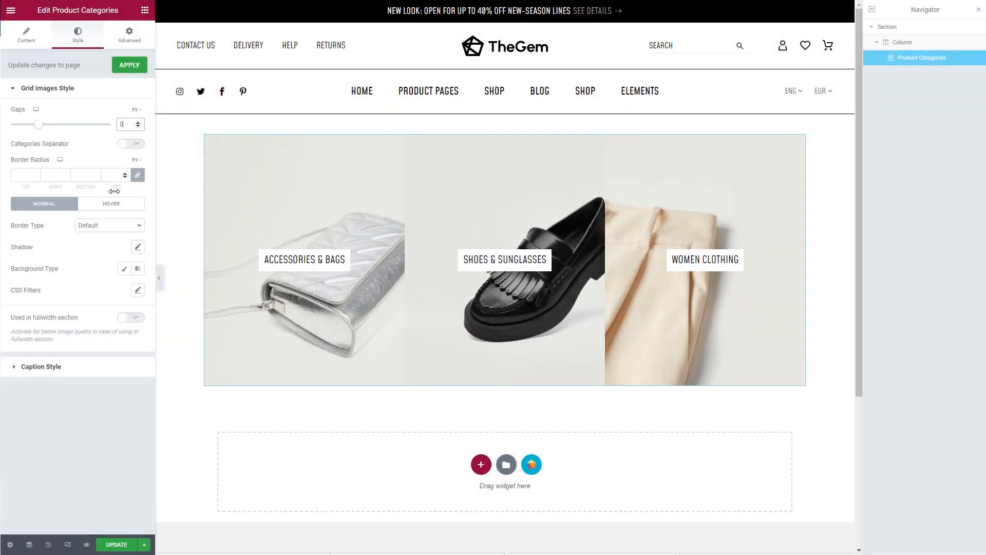
{"action": "left_click", "coordinate": [136, 319]}
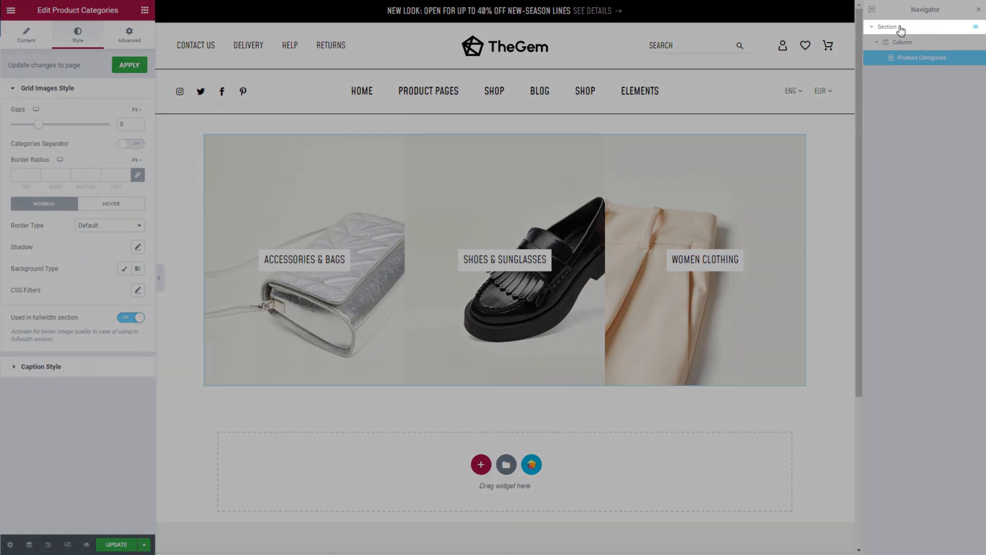
Set the section holding the product categories to Full Width content with No Gap between columns
{"action": "left_click", "coordinate": [887, 27]}
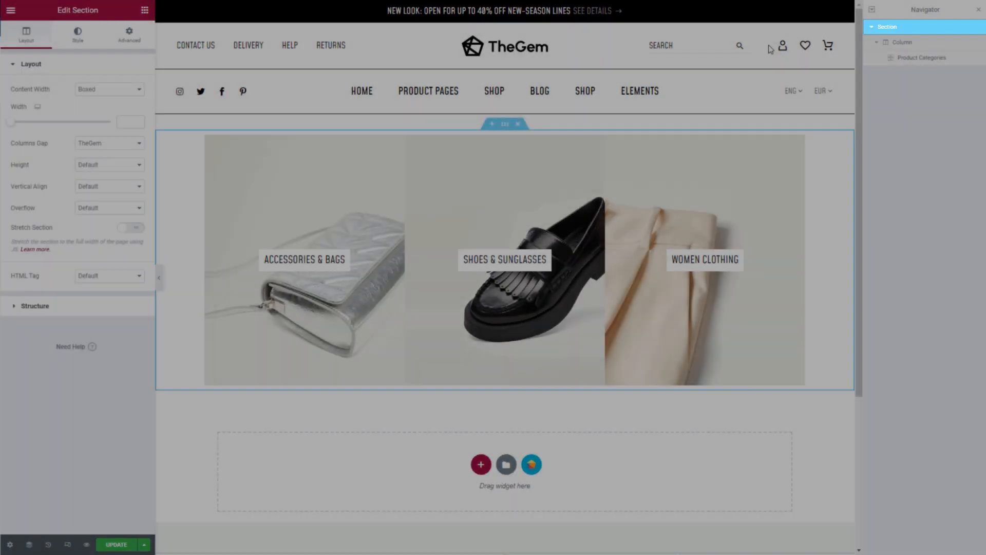
{"action": "left_click", "coordinate": [123, 89]}
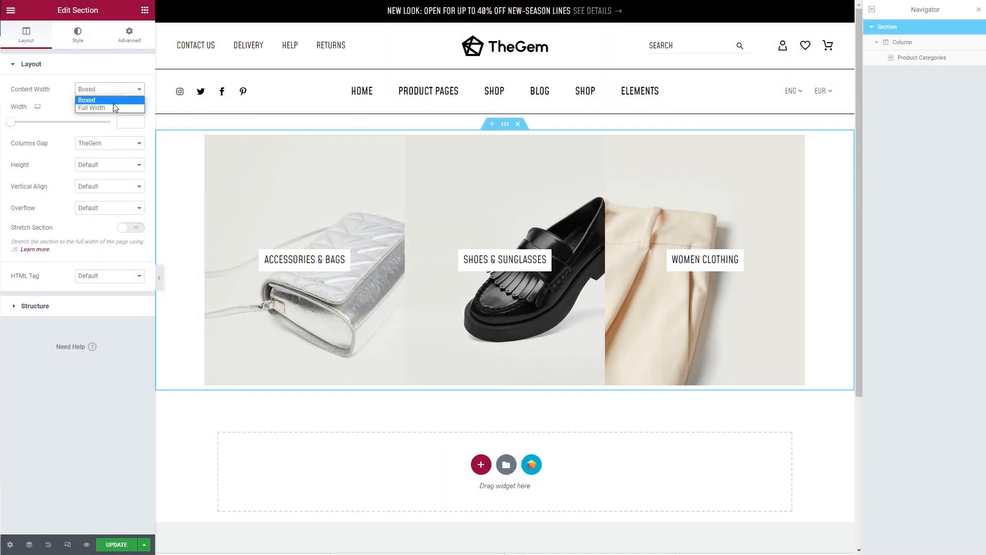
{"action": "left_click", "coordinate": [98, 108]}
{"action": "left_click", "coordinate": [113, 111]}
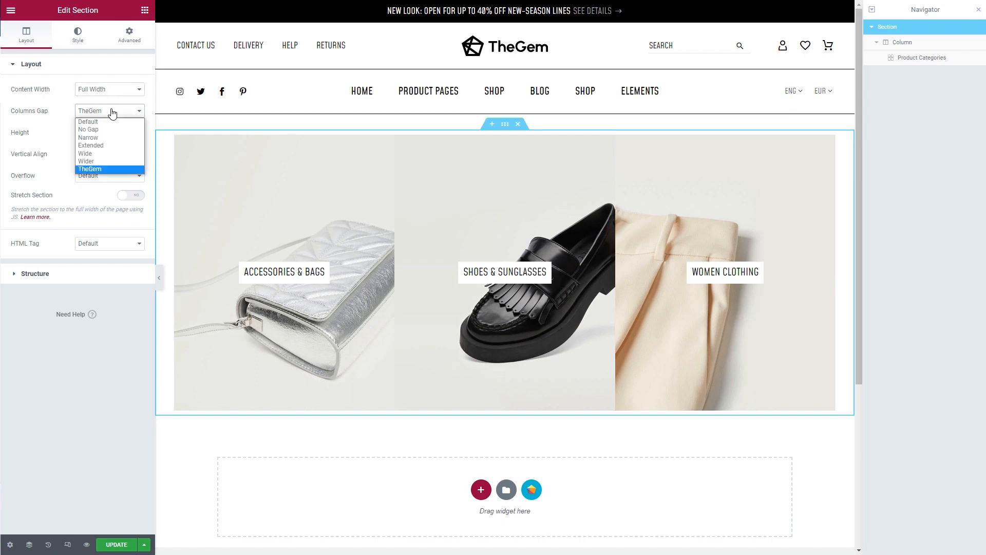
{"action": "left_click", "coordinate": [108, 130]}
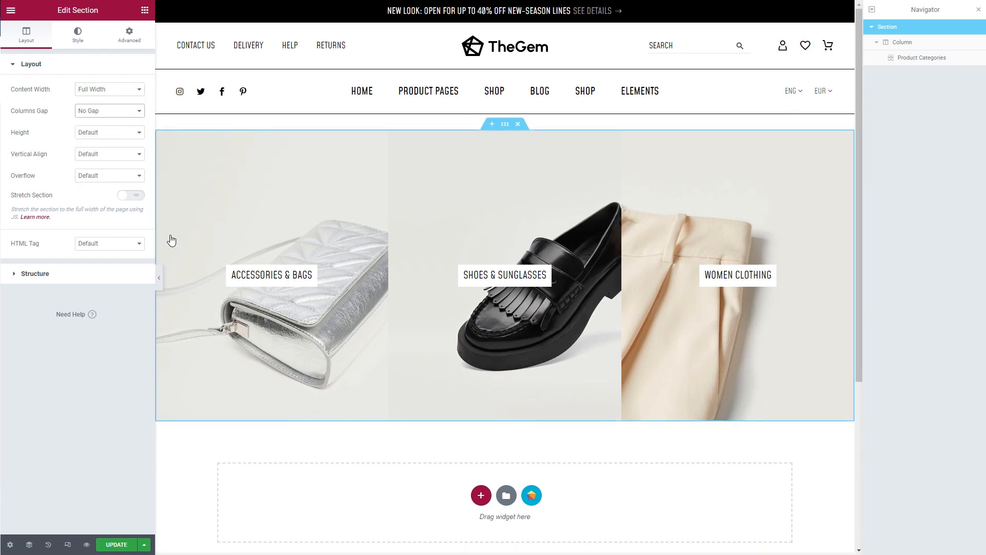
Add a single-column section below the product categories and place a Products Grid widget in it
{"action": "left_click", "coordinate": [481, 495]}
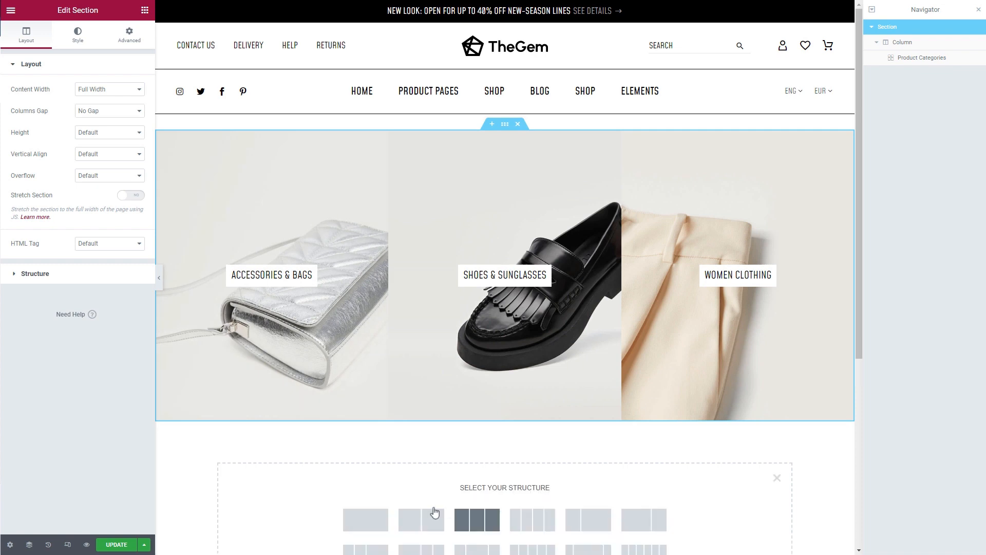
{"action": "left_click", "coordinate": [371, 526]}
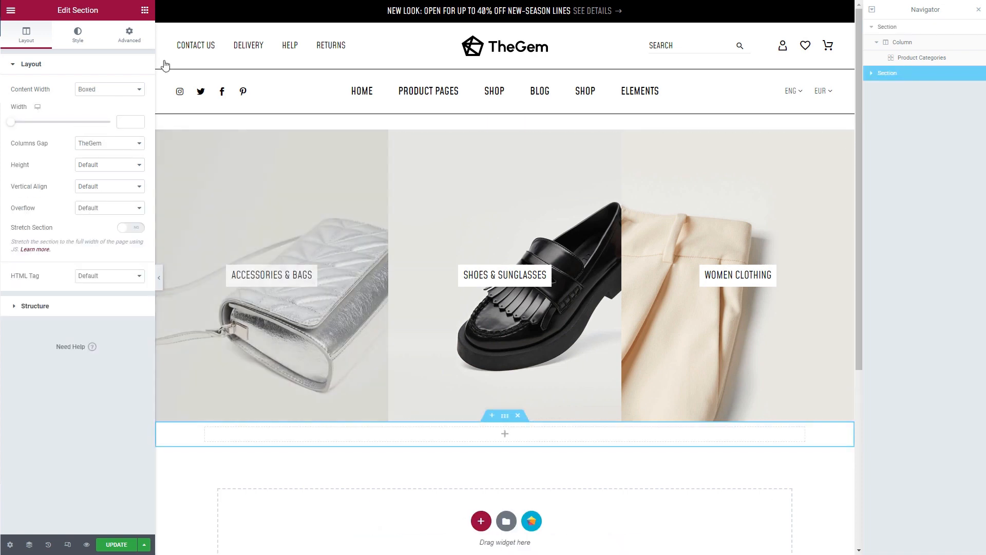
{"action": "left_click", "coordinate": [144, 10]}
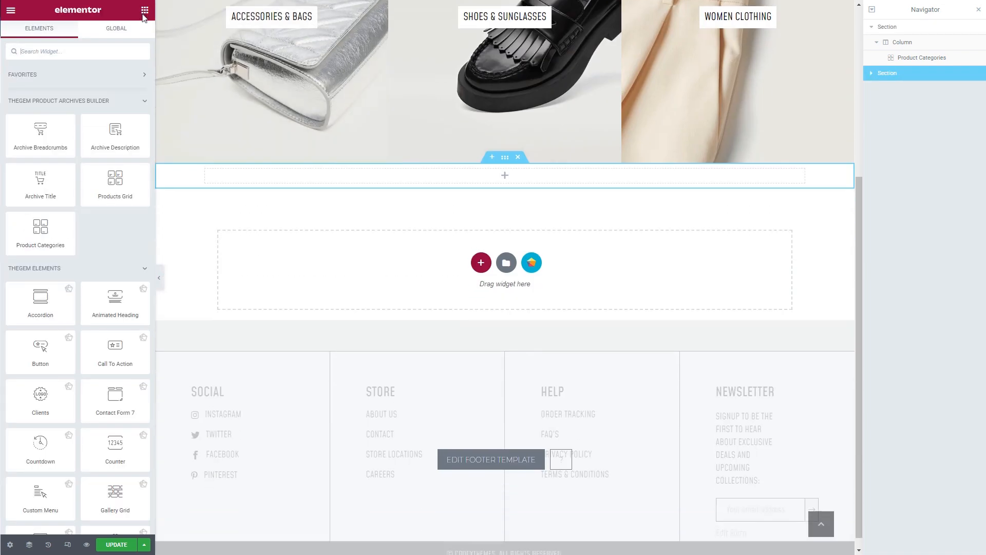
{"action": "left_click_drag", "start_coordinate": [110, 192], "coordinate": [271, 172]}
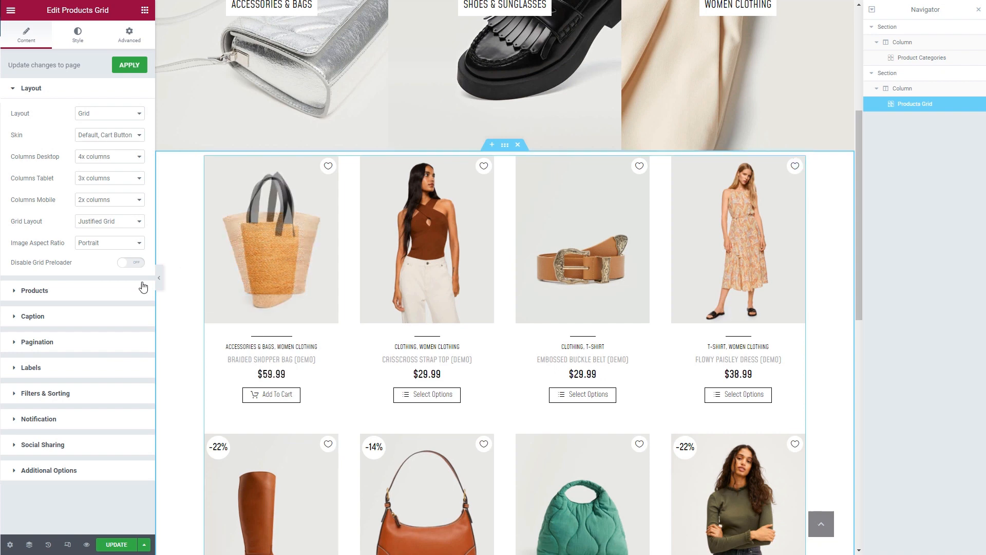
Set the Products Grid widget's skin to Solid, Cart Disabled
{"action": "left_click", "coordinate": [114, 290]}
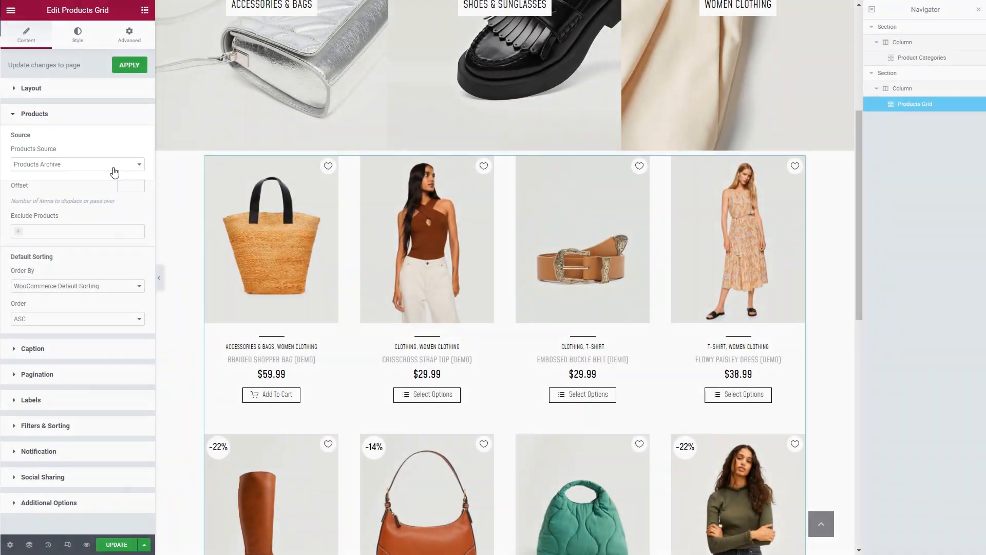
{"action": "left_click", "coordinate": [90, 92]}
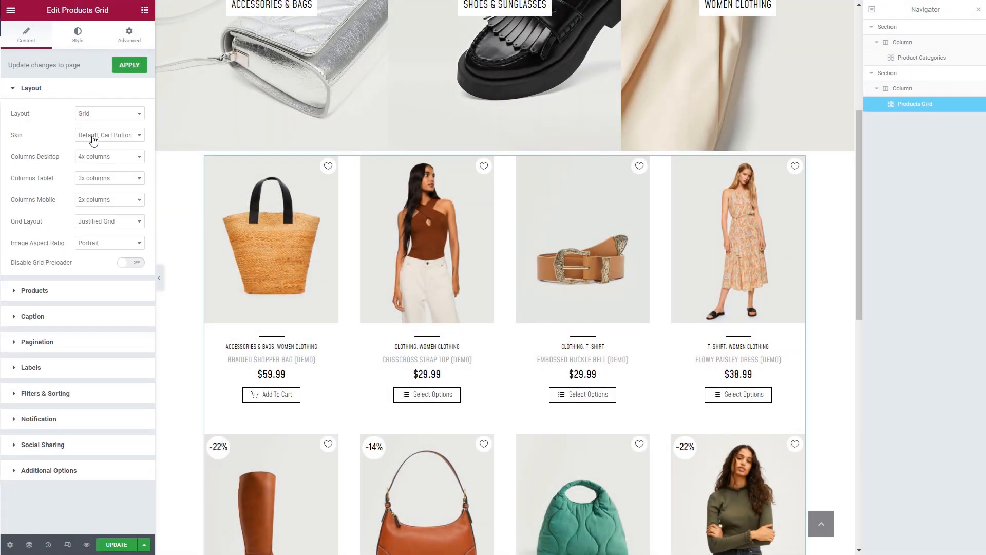
{"action": "left_click", "coordinate": [93, 137]}
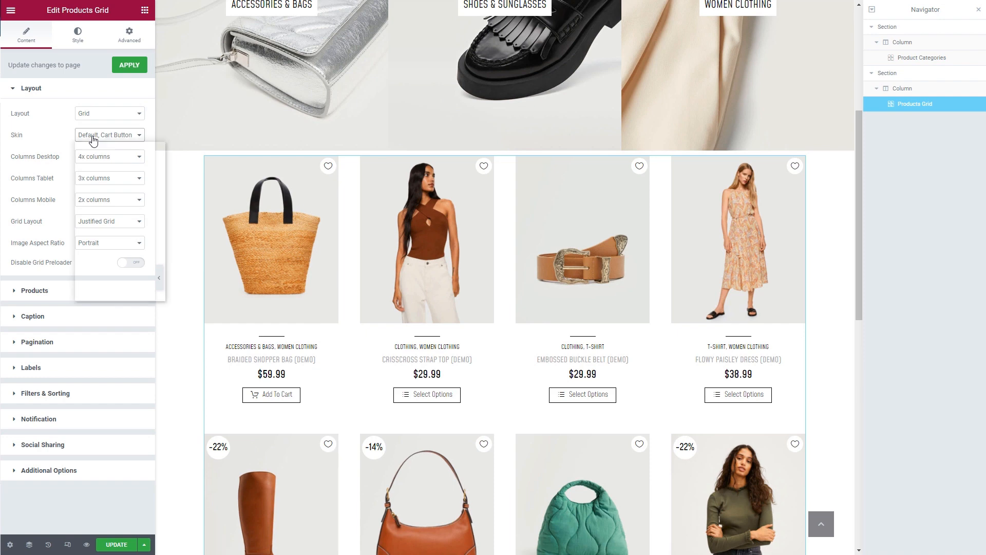
{"action": "left_click", "coordinate": [101, 168]}
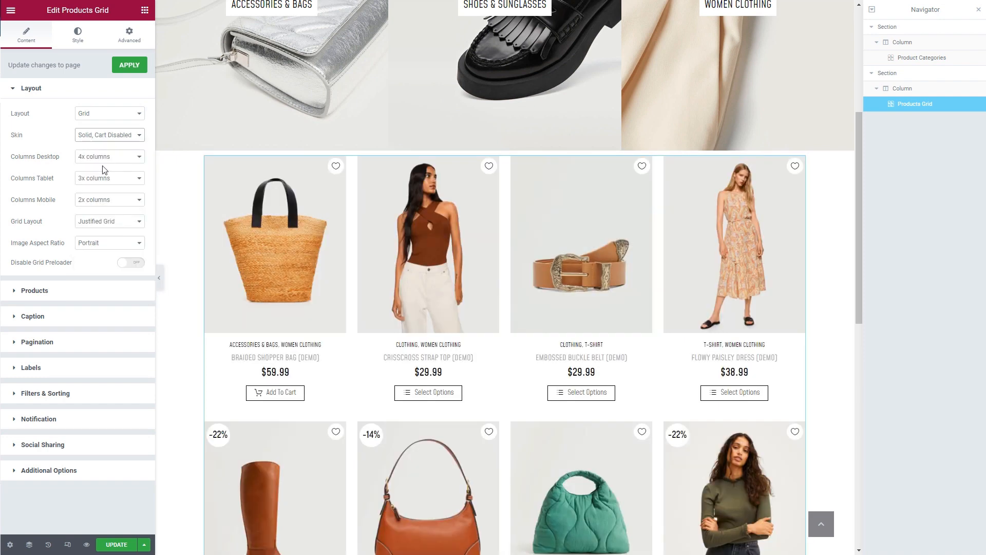
Set the products grid to 100% width on desktop with 5 columns
{"action": "left_click", "coordinate": [102, 157]}
{"action": "left_click", "coordinate": [101, 214]}
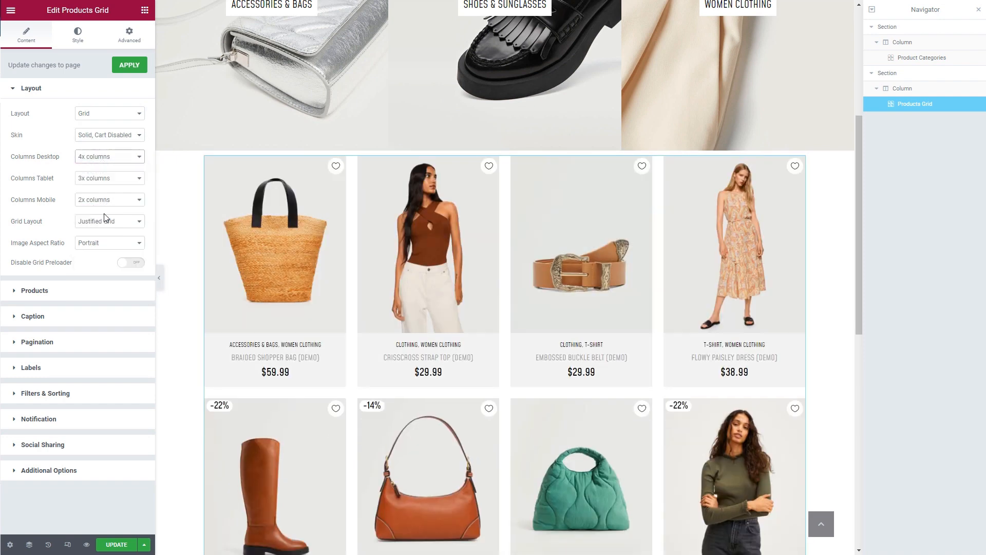
{"action": "left_click", "coordinate": [107, 244]}
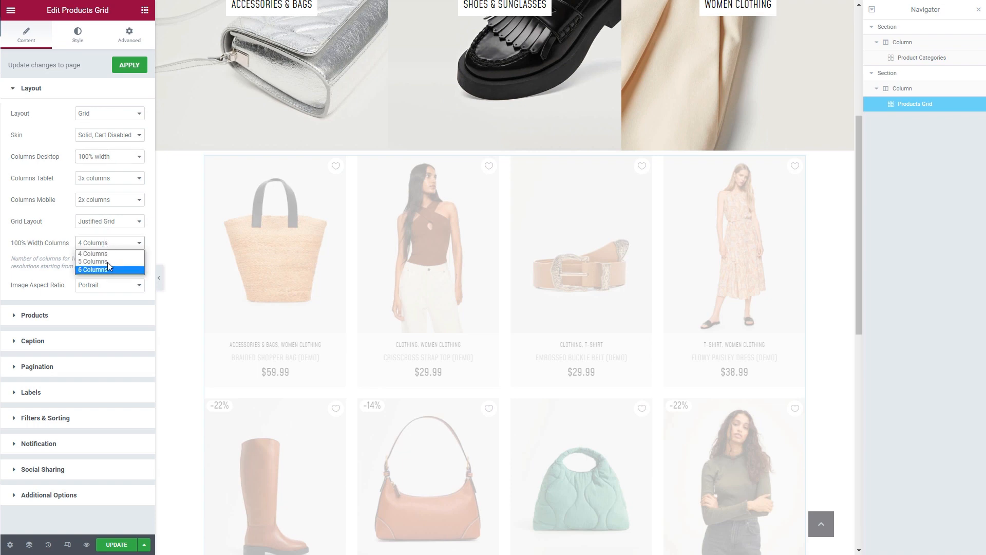
{"action": "left_click", "coordinate": [103, 261]}
Set the products grid's image gaps to 0 px and its caption container preset to Transparent
{"action": "left_click", "coordinate": [86, 42]}
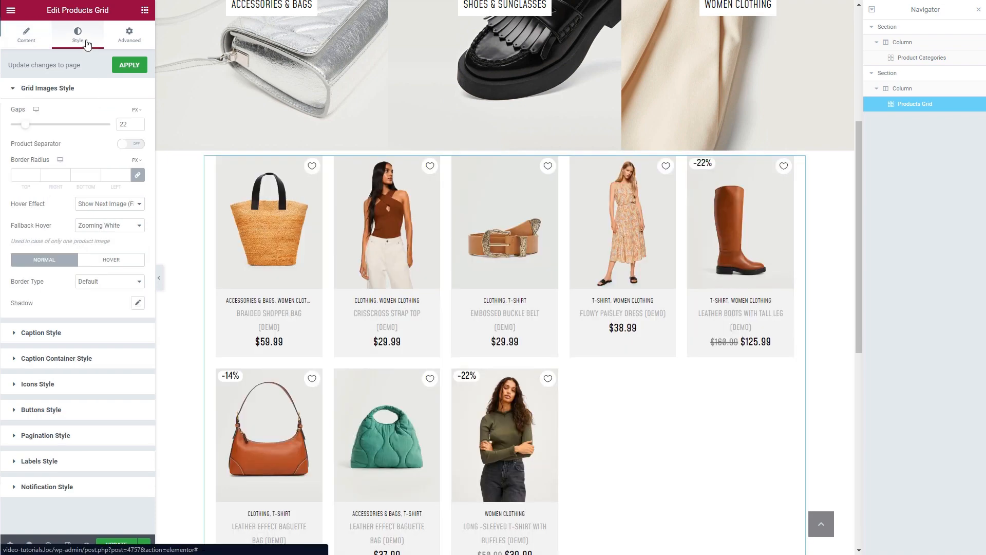
{"action": "double_click", "coordinate": [121, 124]}
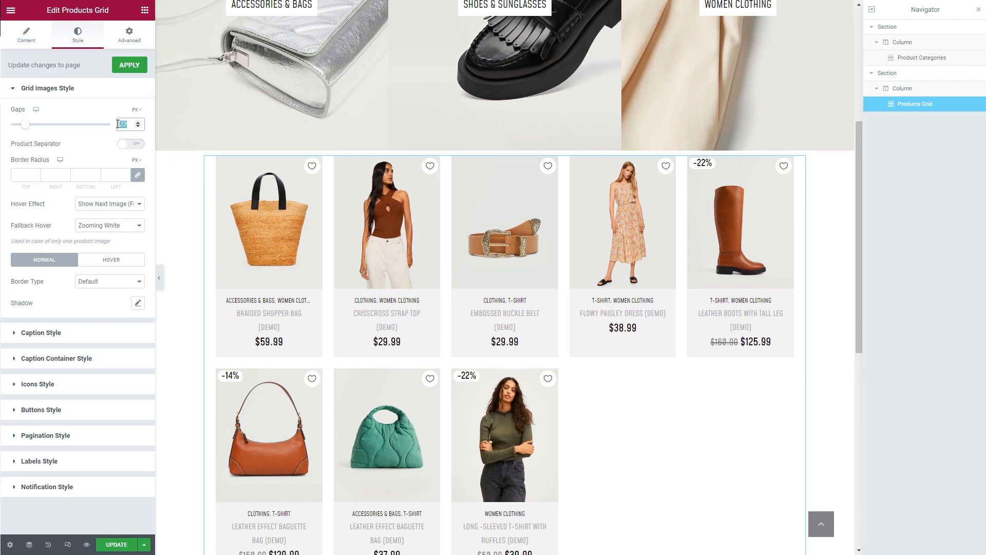
{"action": "type", "text": "0"}
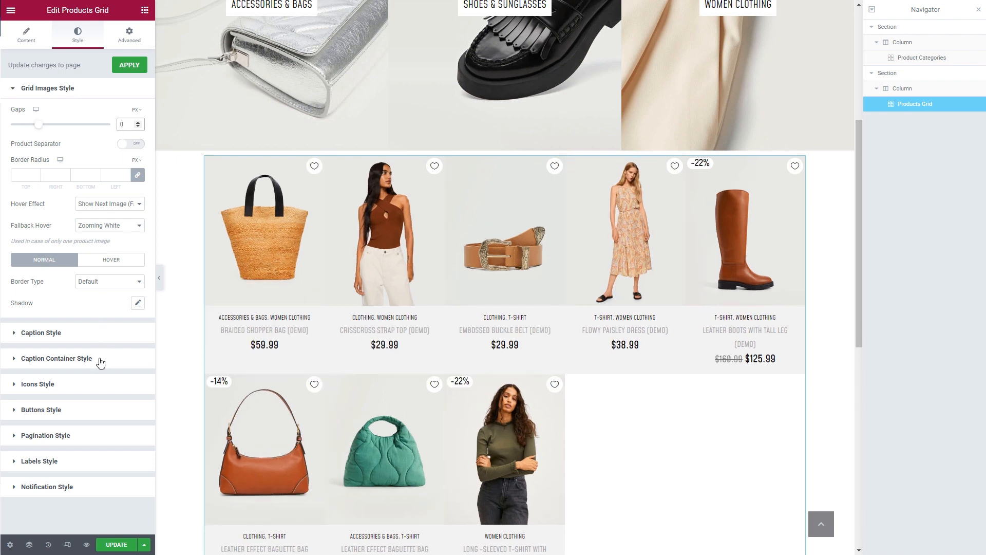
{"action": "left_click", "coordinate": [100, 360]}
{"action": "left_click", "coordinate": [100, 165]}
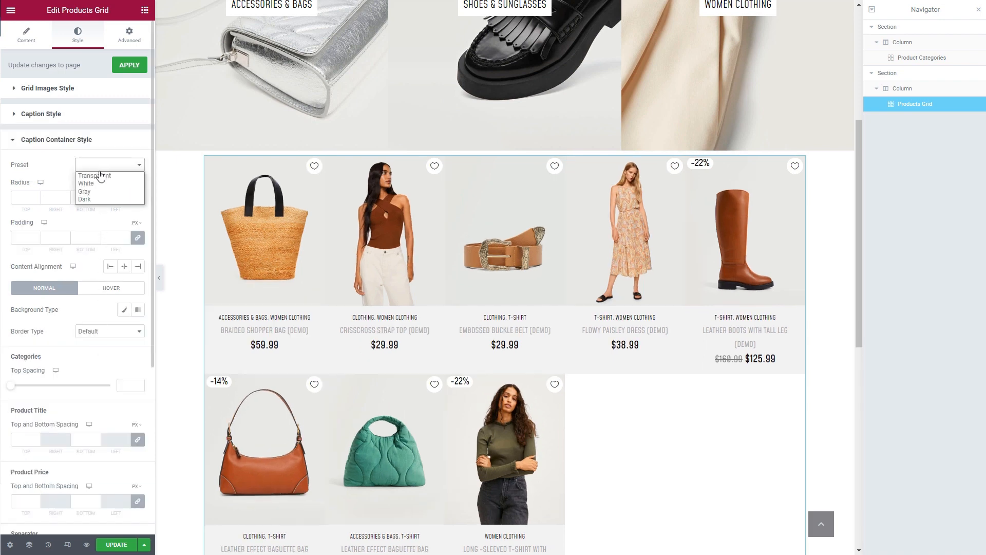
{"action": "left_click", "coordinate": [94, 176]}
Paginate the products grid with 10 items per page and a Load More Button, and enable the separator
{"action": "left_click", "coordinate": [26, 35]}
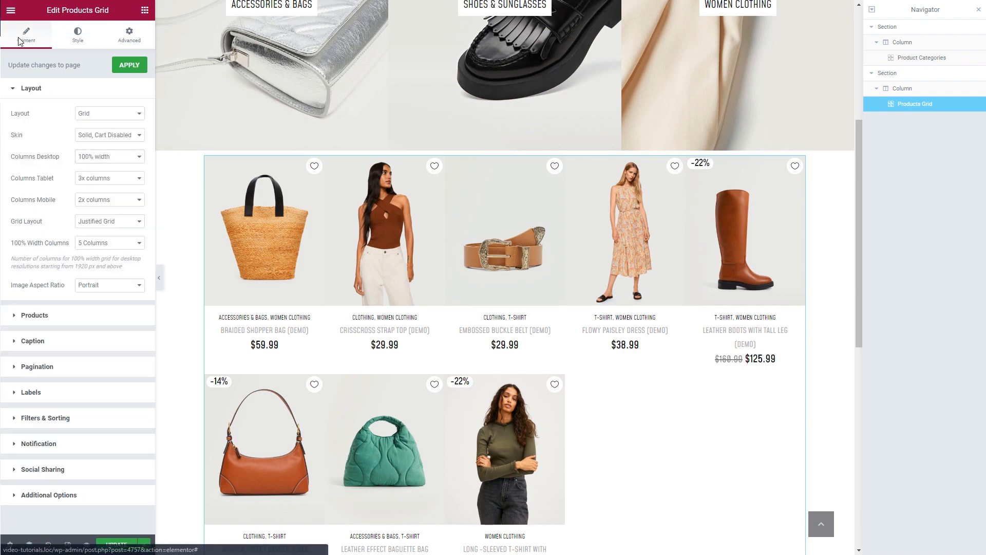
{"action": "left_click", "coordinate": [66, 367]}
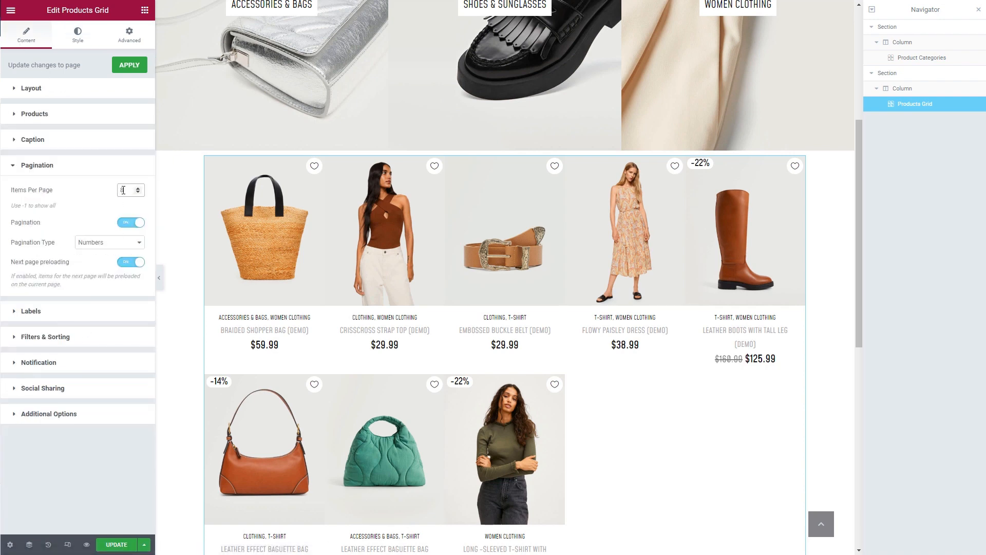
{"action": "type", "text": "10"}
{"action": "left_click", "coordinate": [125, 242]}
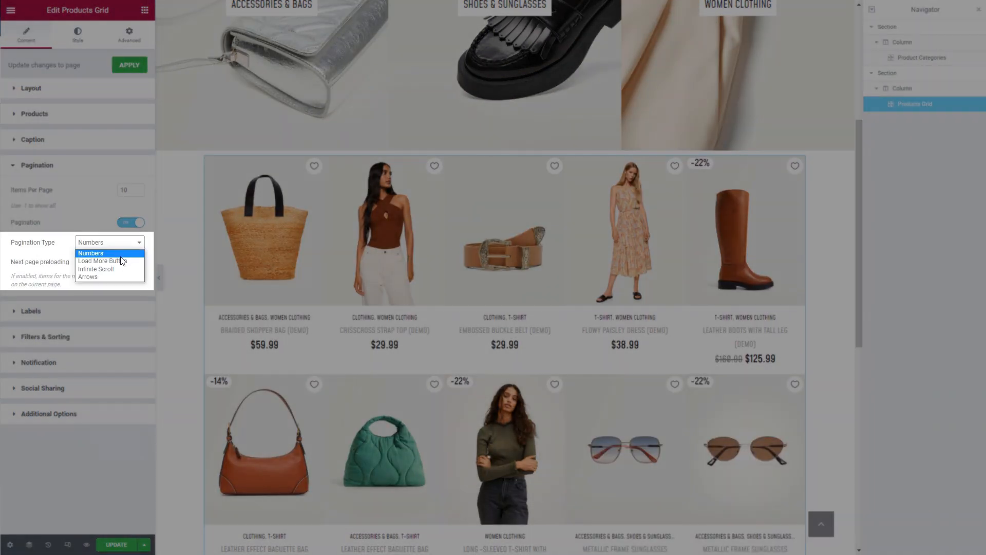
{"action": "left_click", "coordinate": [119, 261]}
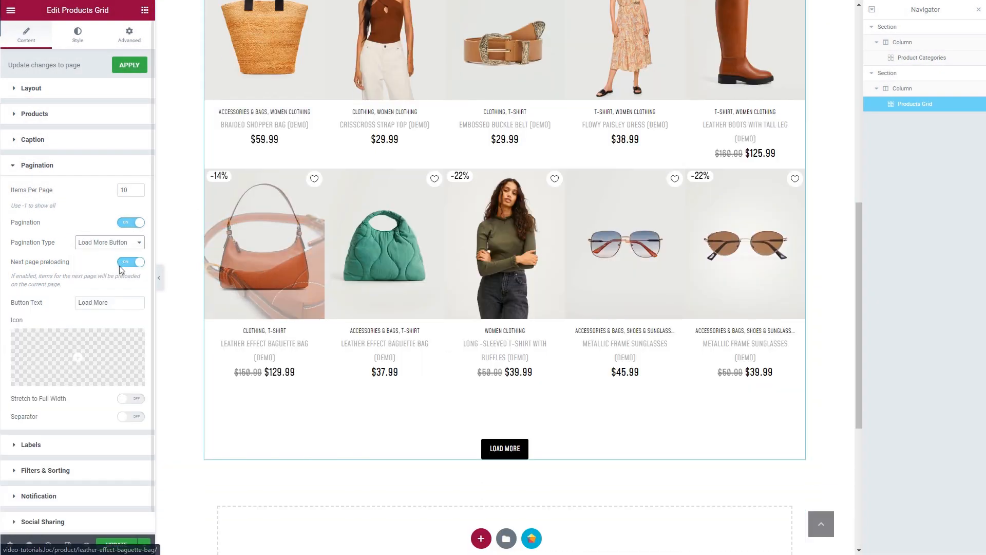
{"action": "left_click", "coordinate": [132, 422]}
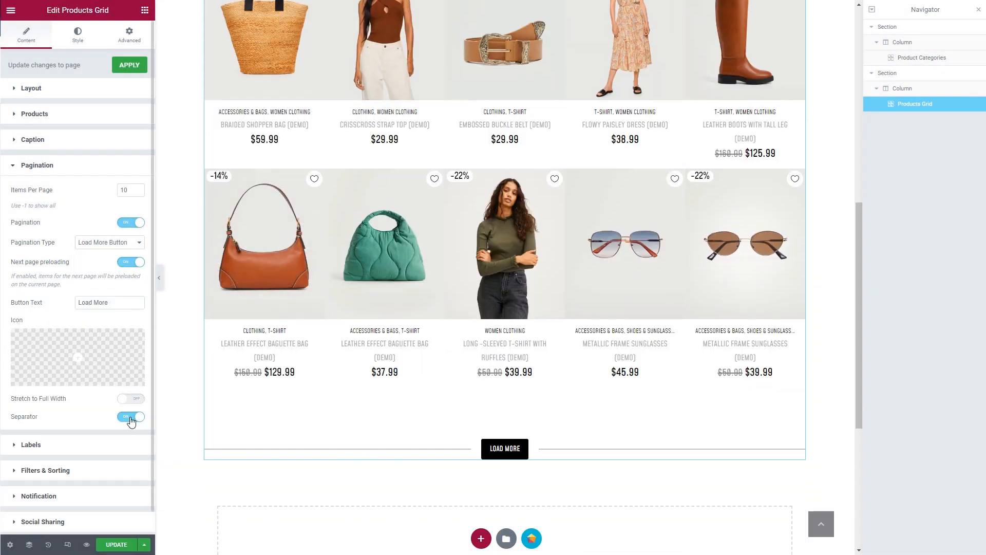
Enable frontend sorting and filters for the products grid, with fullwidth section padding and the Hidden Sidebar filter style
{"action": "left_click", "coordinate": [105, 470]}
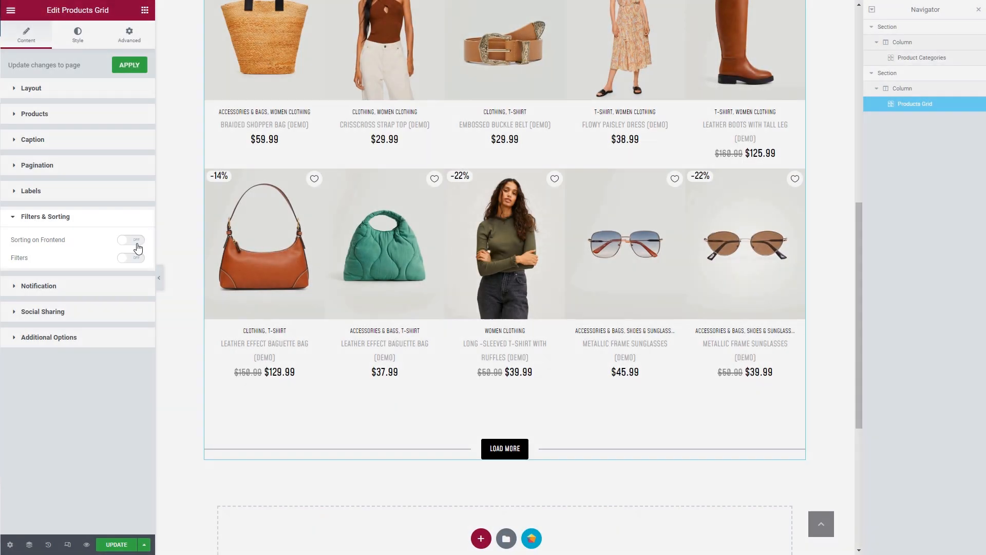
{"action": "left_click", "coordinate": [133, 240]}
{"action": "left_click", "coordinate": [134, 257]}
{"action": "left_click", "coordinate": [136, 277]}
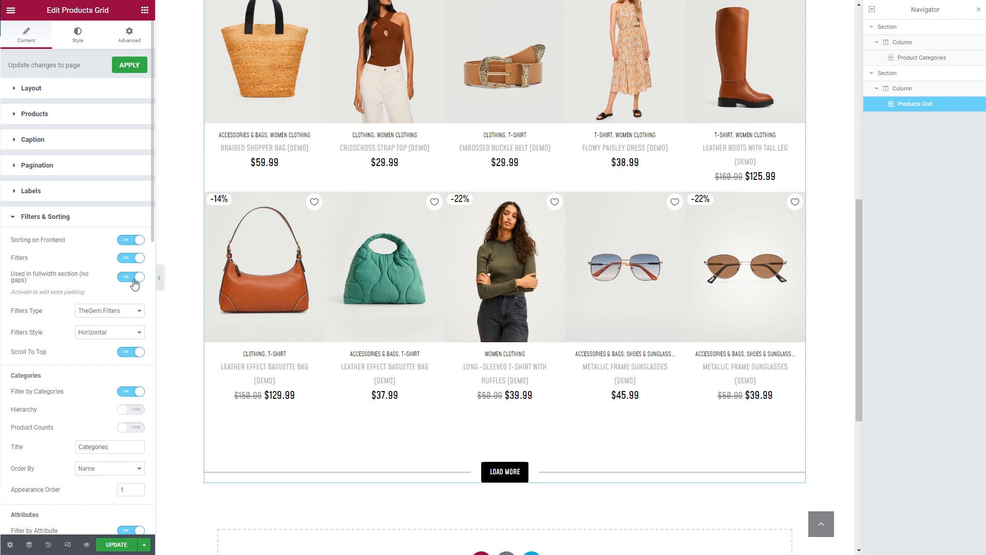
{"action": "left_click", "coordinate": [119, 333]}
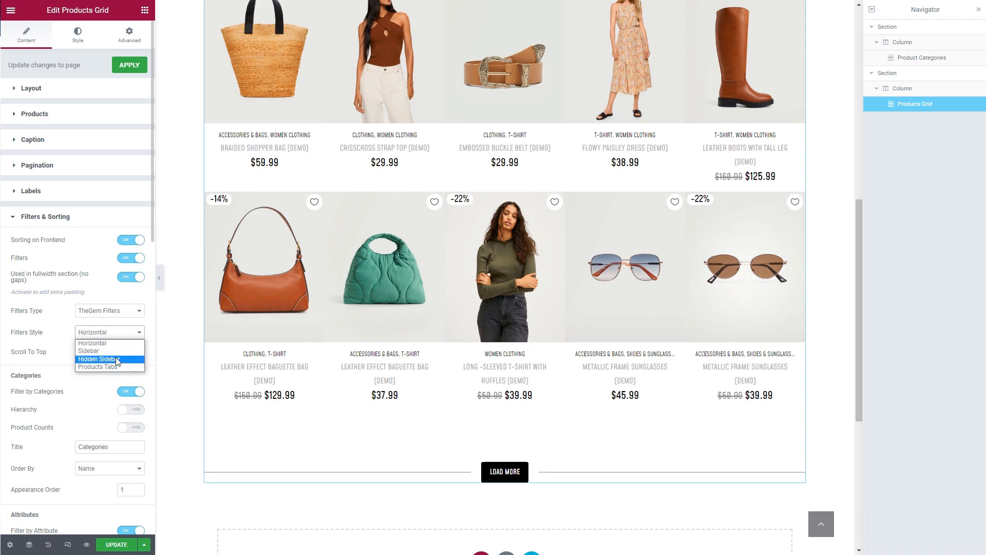
{"action": "left_click", "coordinate": [116, 359]}
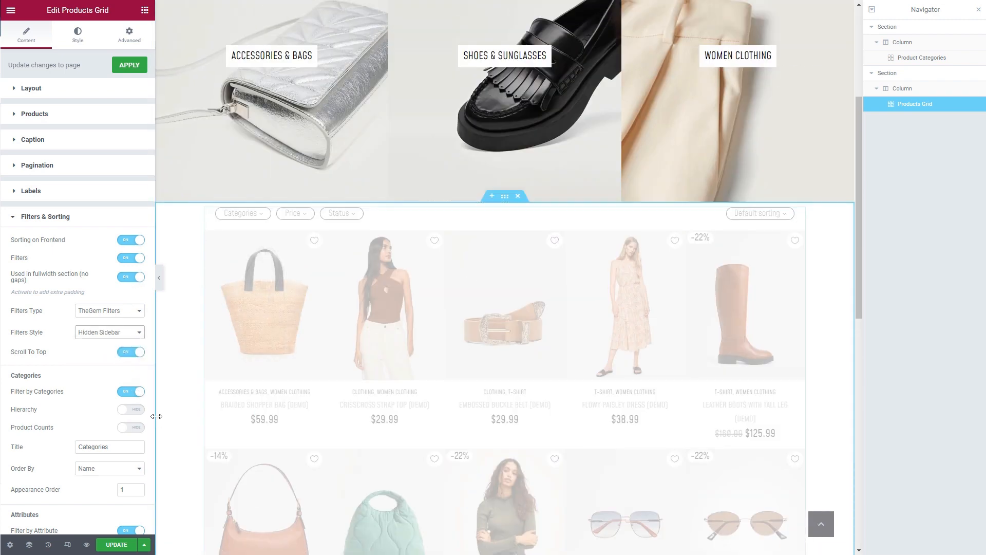
Title the first attribute filter Color and assign it the Color attribute
{"action": "scroll", "coordinate": [155, 417], "scroll_direction": "down", "scroll_amount": 4}
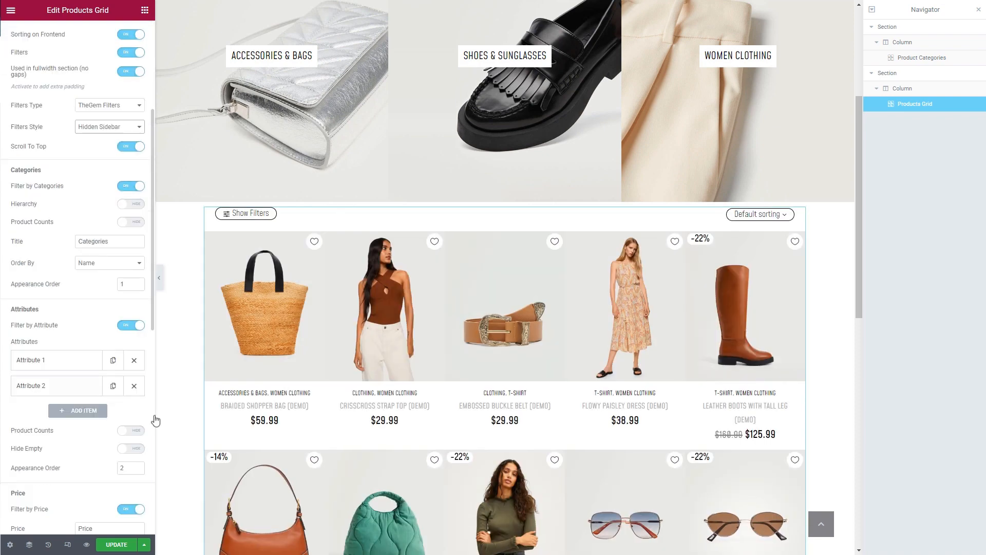
{"action": "left_click", "coordinate": [86, 361]}
{"action": "triple_click", "coordinate": [108, 384]}
{"action": "type", "text": "Color"}
{"action": "left_click", "coordinate": [58, 417]}
{"action": "left_click", "coordinate": [54, 434]}
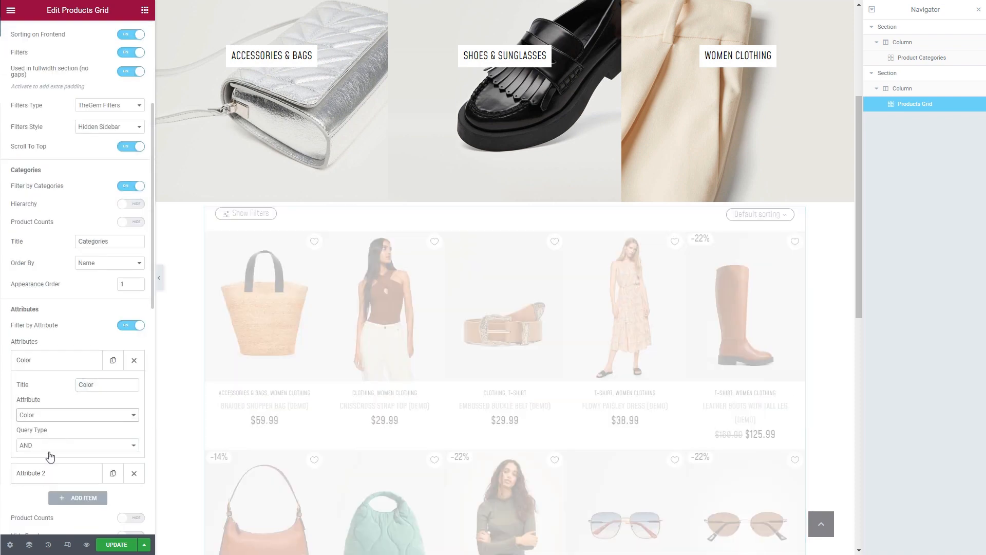
Title the second attribute filter Size and assign it the Size attribute
{"action": "left_click", "coordinate": [44, 473]}
{"action": "triple_click", "coordinate": [106, 411]}
{"action": "type", "text": "Size"}
{"action": "left_click", "coordinate": [44, 440]}
{"action": "left_click", "coordinate": [48, 467]}
Turn on Product Counts and Hide Empty for the attribute filters
{"action": "scroll", "coordinate": [50, 466], "scroll_direction": "down", "scroll_amount": 2}
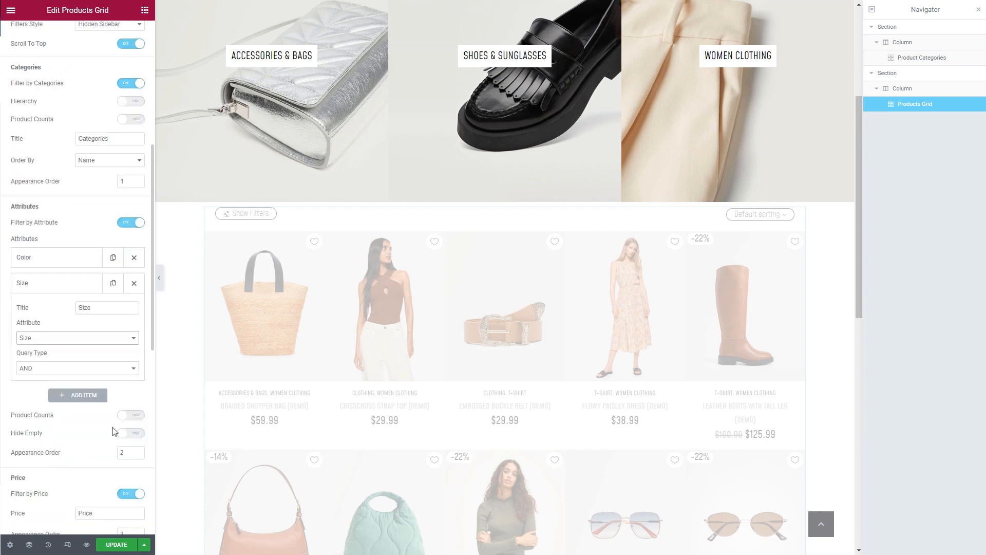
{"action": "left_click", "coordinate": [131, 415]}
{"action": "left_click", "coordinate": [133, 433]}
{"action": "scroll", "coordinate": [132, 433], "scroll_direction": "up", "scroll_amount": 6}
{"action": "left_click", "coordinate": [91, 224]}
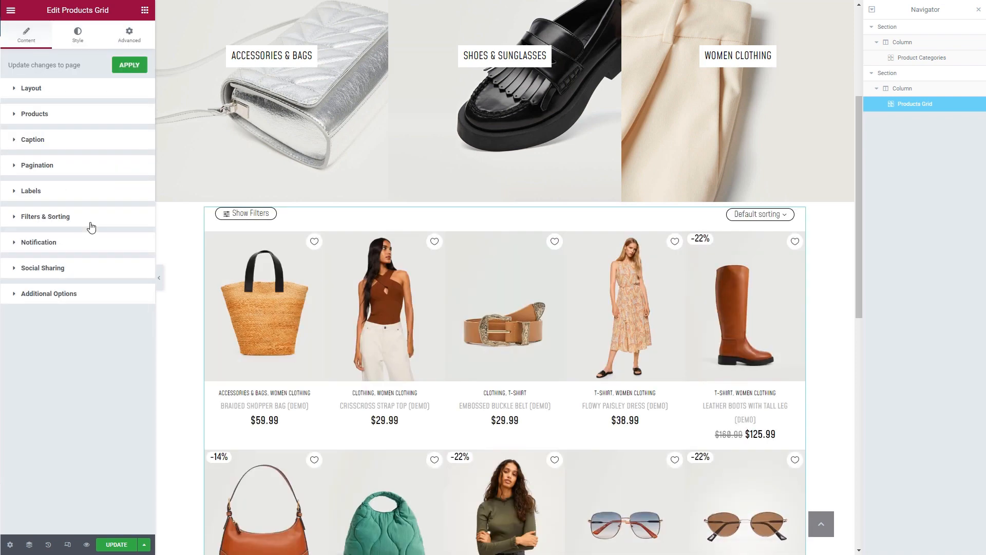
Set the spacing below the filters bar to 40 in the sidebar filter style
{"action": "left_click", "coordinate": [78, 37]}
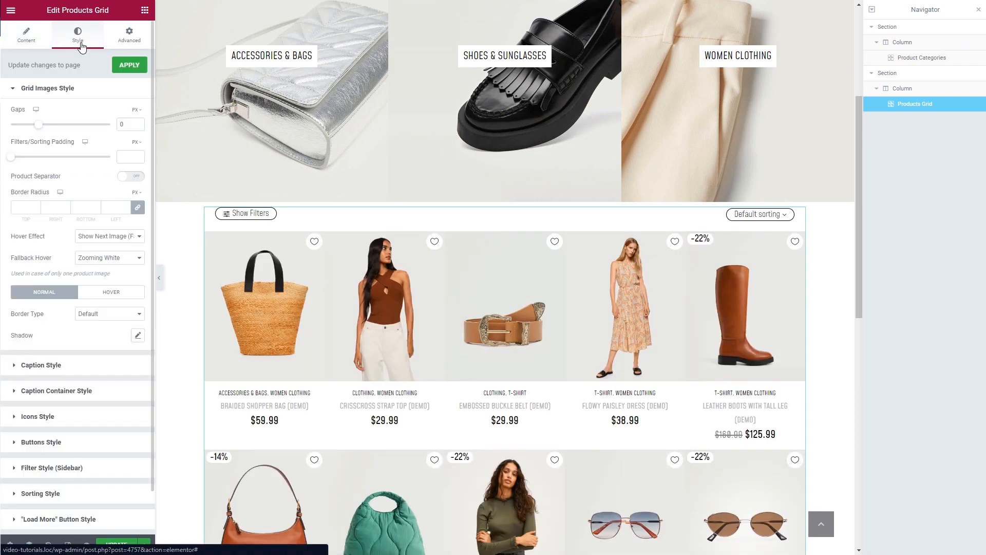
{"action": "left_click", "coordinate": [96, 473]}
{"action": "scroll", "coordinate": [96, 473], "scroll_direction": "down", "scroll_amount": 5}
{"action": "left_click", "coordinate": [128, 395]}
{"action": "type", "text": "40"}
Set the Load More button's top spacing to 70 px
{"action": "scroll", "coordinate": [128, 395], "scroll_direction": "down", "scroll_amount": 5}
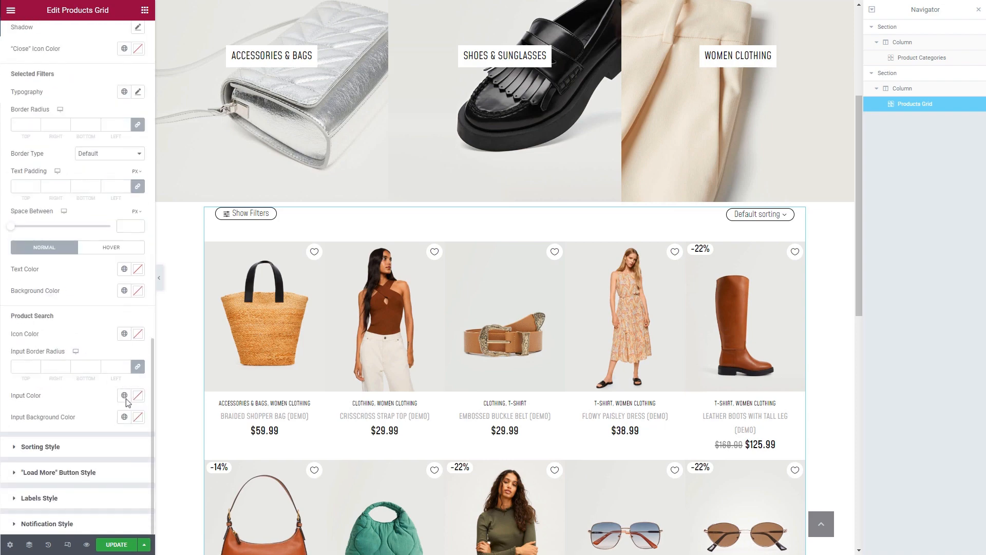
{"action": "left_click", "coordinate": [97, 478]}
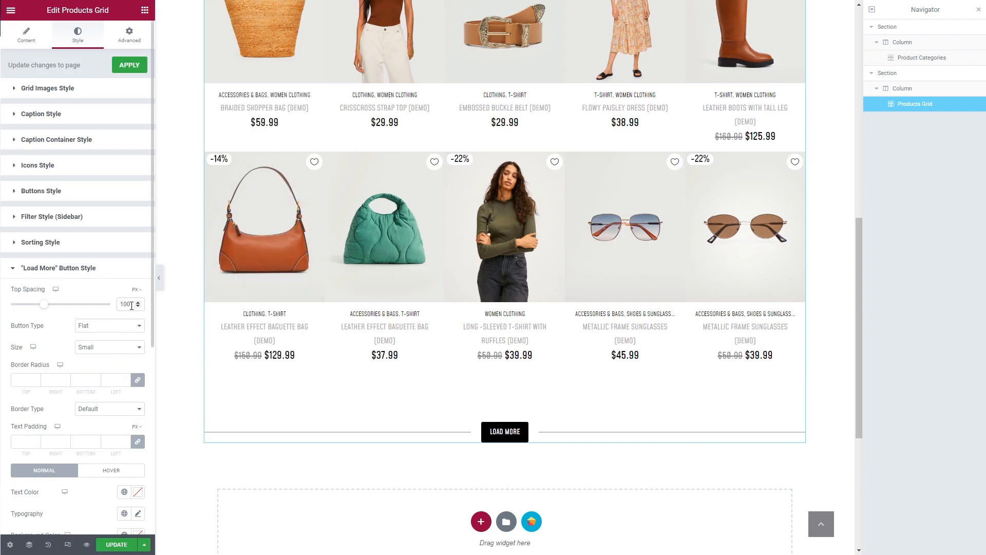
{"action": "left_click_drag", "start_coordinate": [130, 304], "coordinate": [99, 310]}
{"action": "type", "text": "70"}
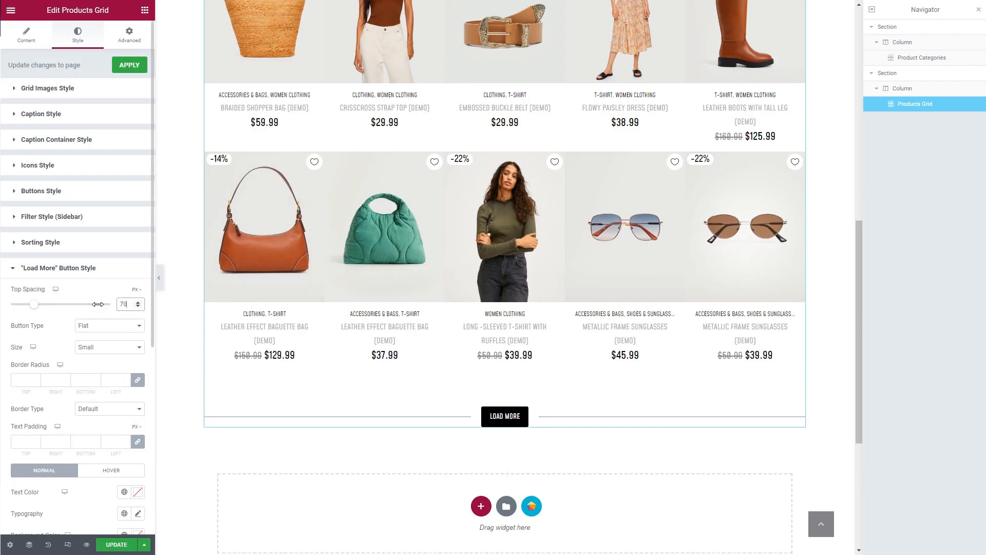
Set the products grid section's padding to 30 px at the top and 60 px at the bottom
{"action": "left_click", "coordinate": [894, 74]}
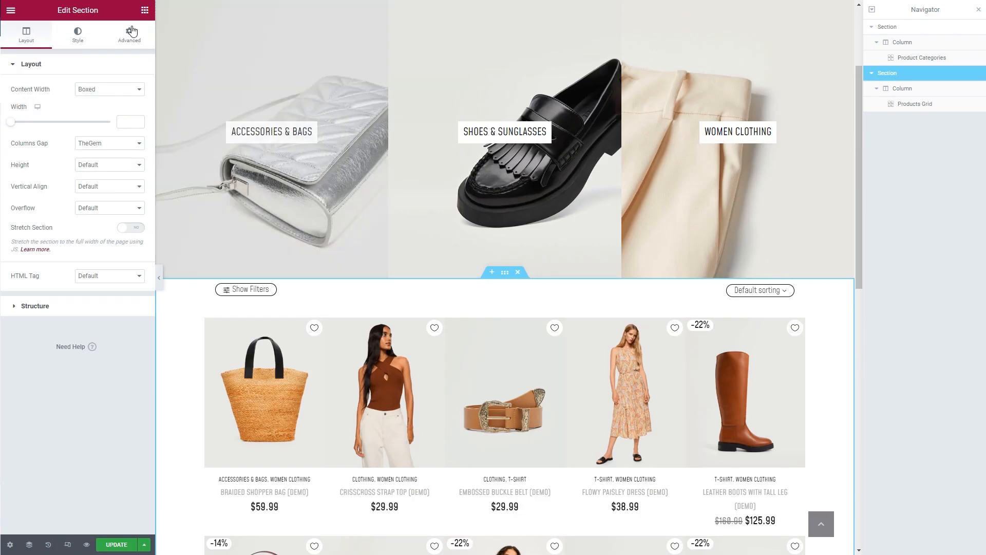
{"action": "left_click", "coordinate": [129, 35]}
{"action": "type", "text": "3"}
{"action": "left_click", "coordinate": [74, 140]}
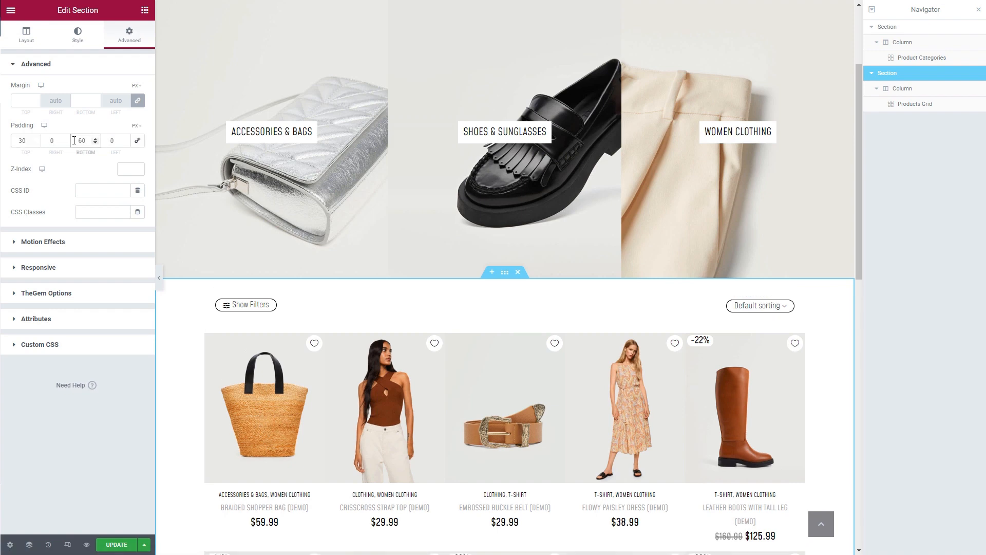
Insert the Newsletter 04 block from TheGem Blocks below the products grid section
{"action": "scroll", "coordinate": [222, 202], "scroll_direction": "down", "scroll_amount": 12}
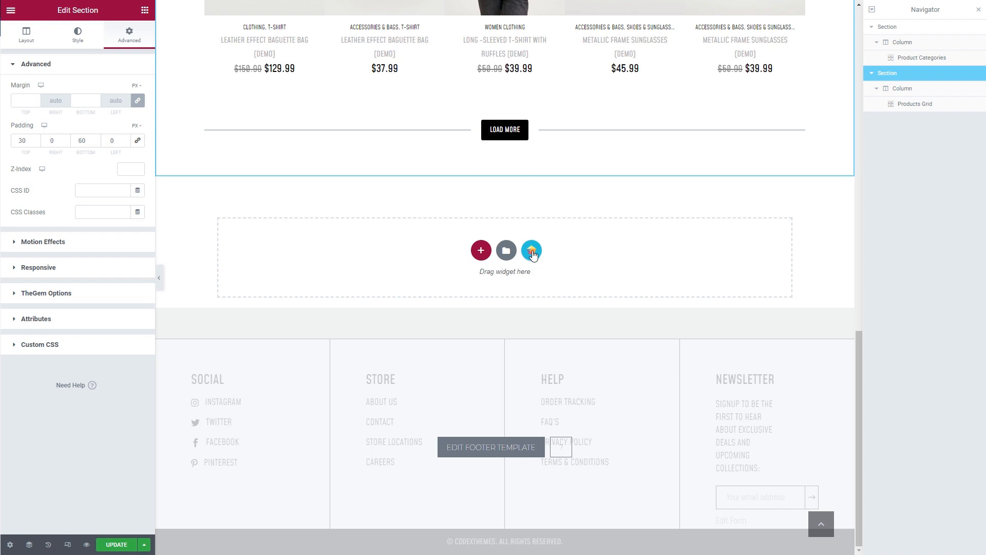
{"action": "left_click", "coordinate": [532, 252]}
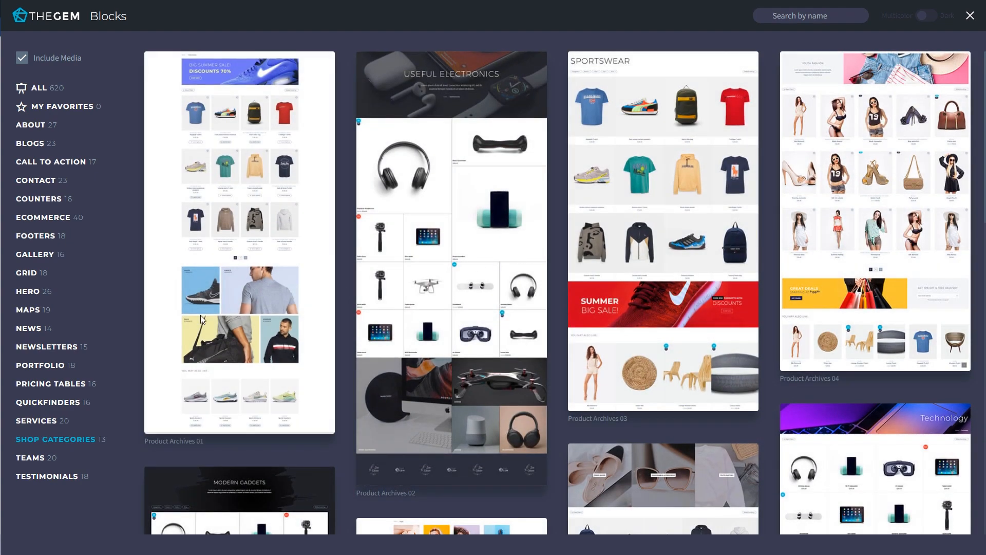
{"action": "left_click", "coordinate": [46, 348]}
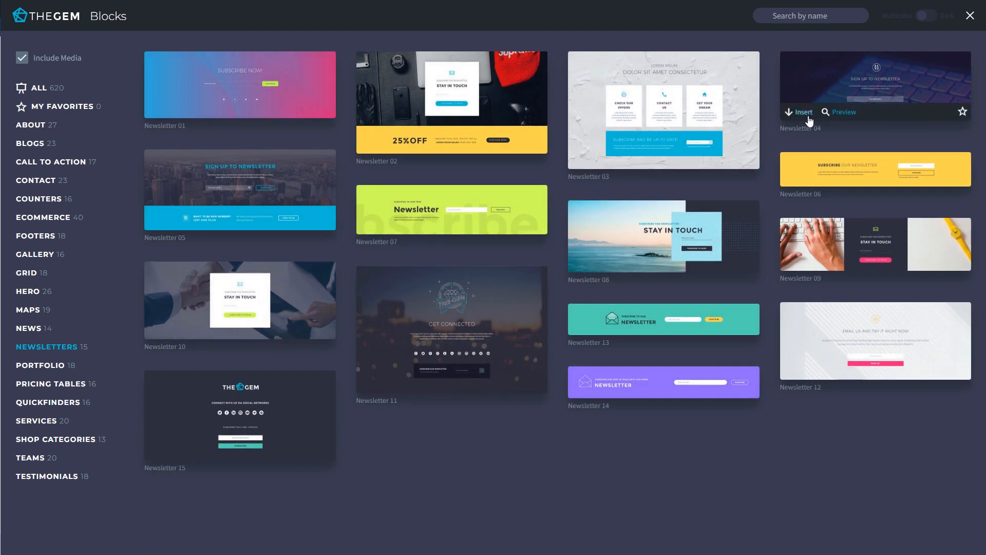
{"action": "left_click", "coordinate": [804, 112]}
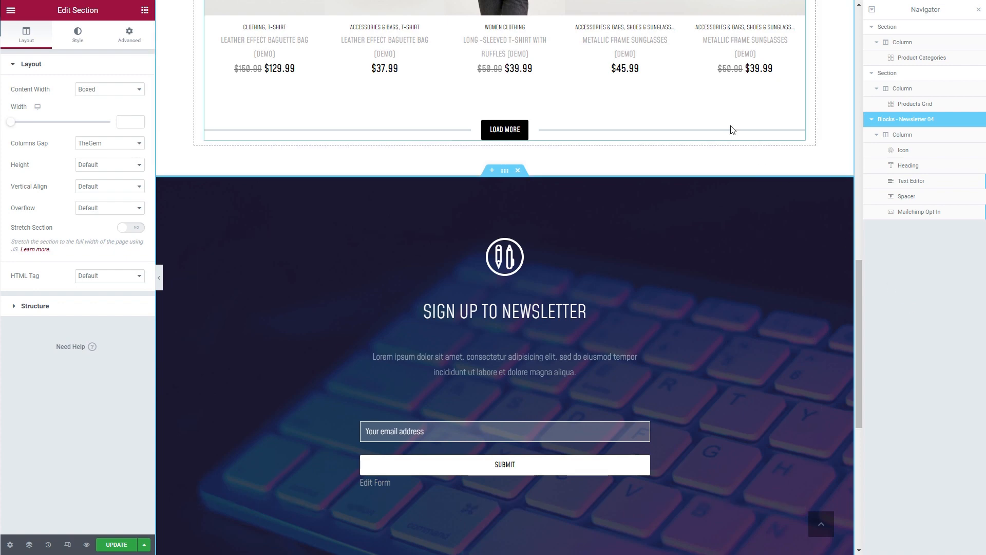
Replace the newsletter section's parallax background image with arch-19-1.jpg from the media library
{"action": "scroll", "coordinate": [731, 128], "scroll_direction": "down", "scroll_amount": 2}
{"action": "left_click", "coordinate": [77, 35]}
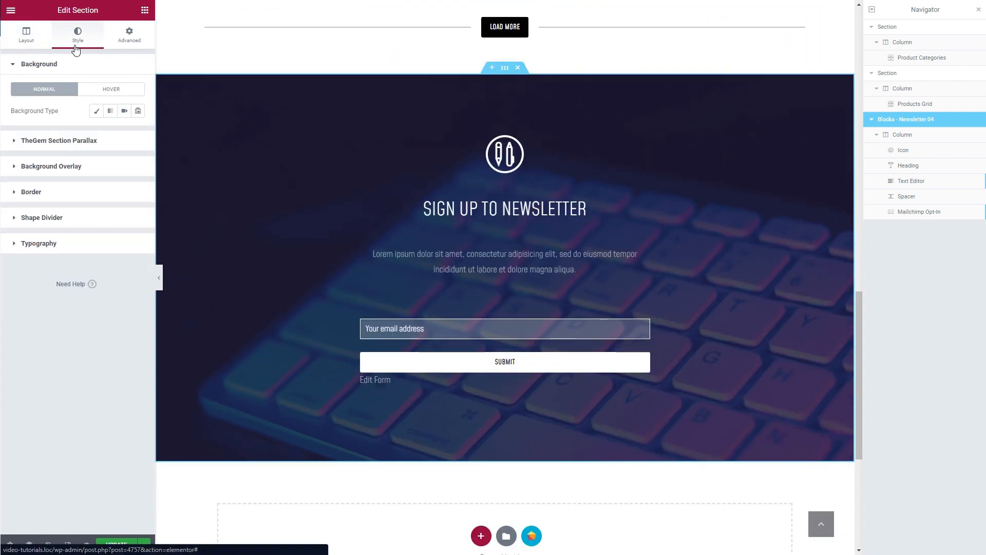
{"action": "left_click", "coordinate": [82, 140]}
{"action": "mouse_move", "coordinate": [83, 213]}
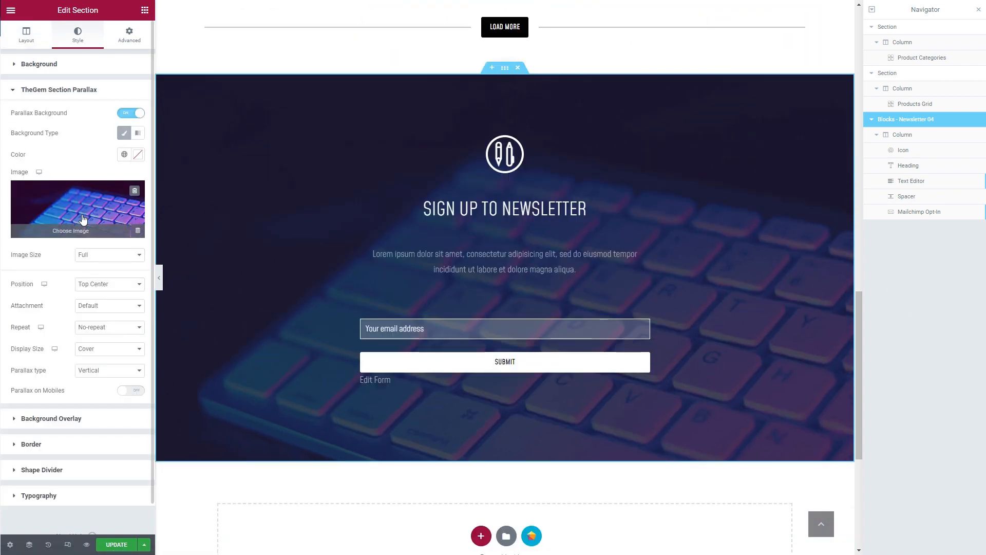
{"action": "left_click", "coordinate": [82, 219]}
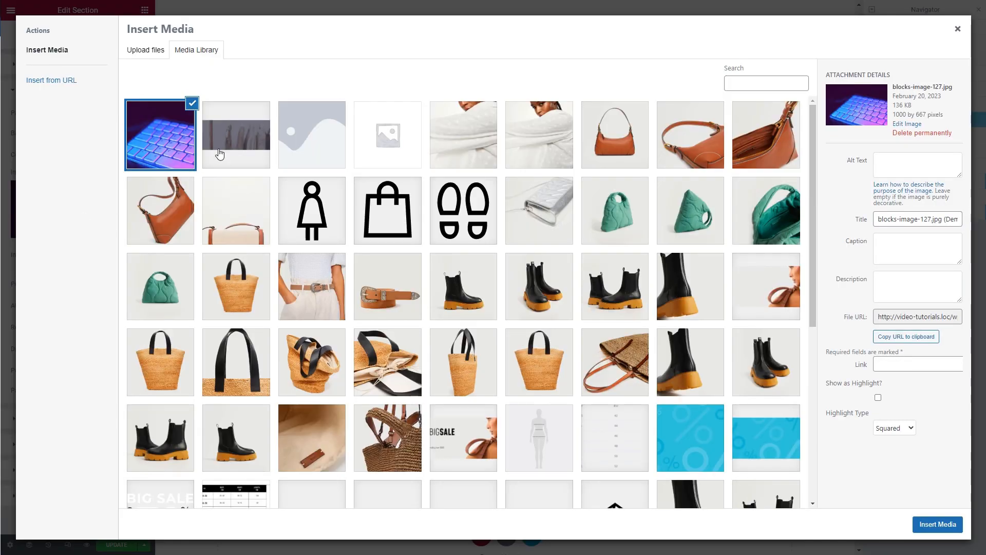
{"action": "left_click", "coordinate": [220, 154]}
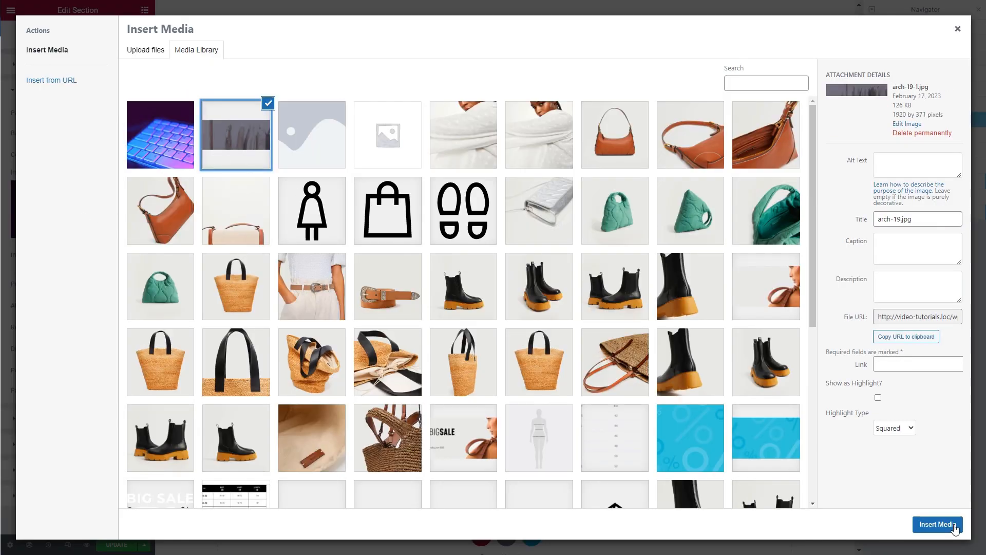
{"action": "left_click", "coordinate": [952, 525]}
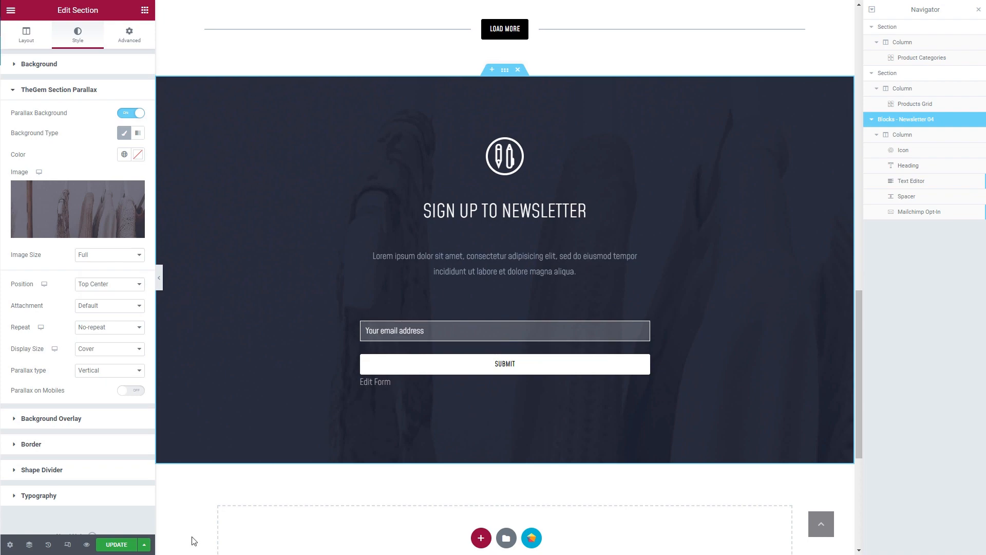
Preview the template page at desktop size and in an iPhone 12 Pro mobile emulation, examining the categories, products grid and newsletter
{"action": "left_click", "coordinate": [87, 544]}
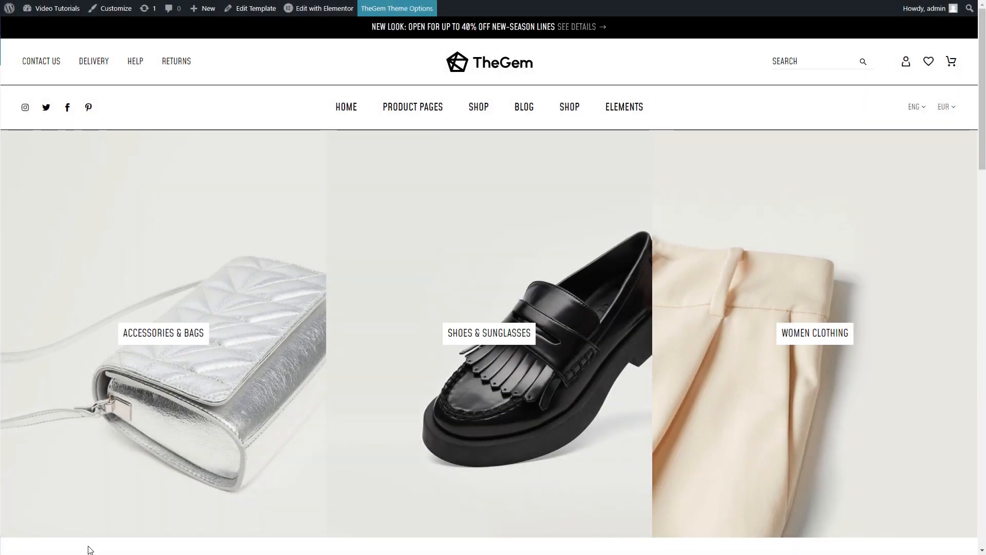
{"action": "scroll", "coordinate": [88, 549], "scroll_direction": "down", "scroll_amount": 8}
{"action": "scroll", "coordinate": [88, 551], "scroll_direction": "down", "scroll_amount": 15}
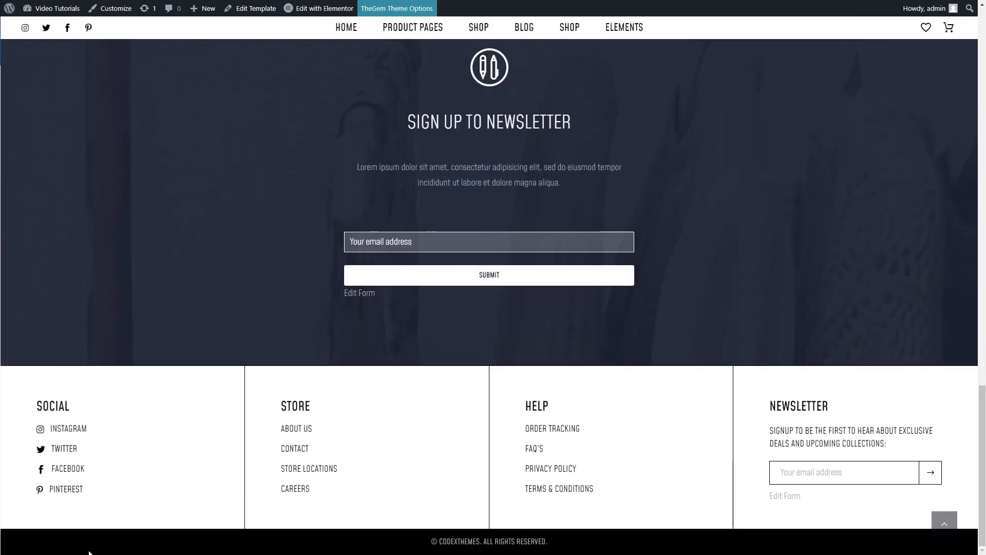
{"action": "scroll", "coordinate": [88, 552], "scroll_direction": "up", "scroll_amount": 20}
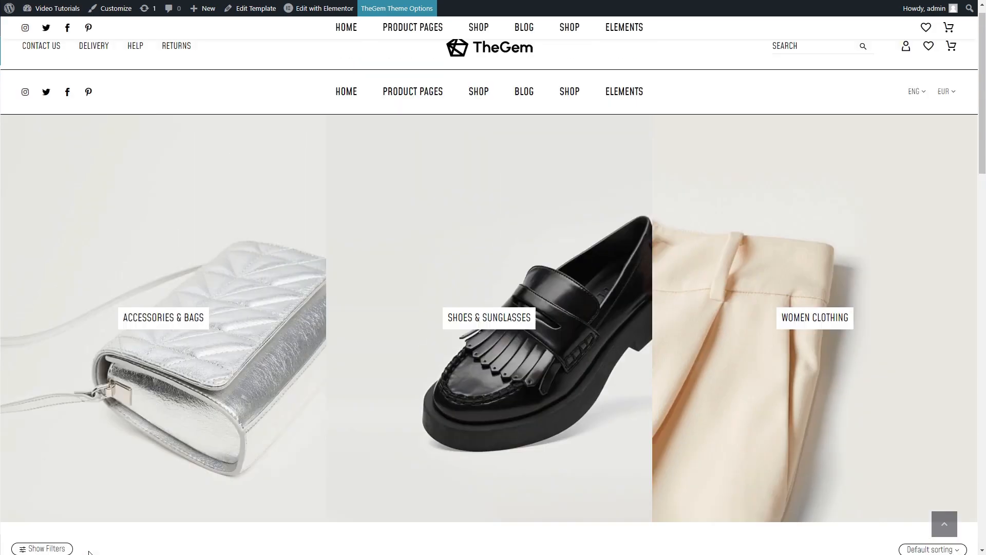
{"action": "key", "text": "F12"}
{"action": "scroll", "coordinate": [559, 338], "scroll_direction": "down", "scroll_amount": 10}
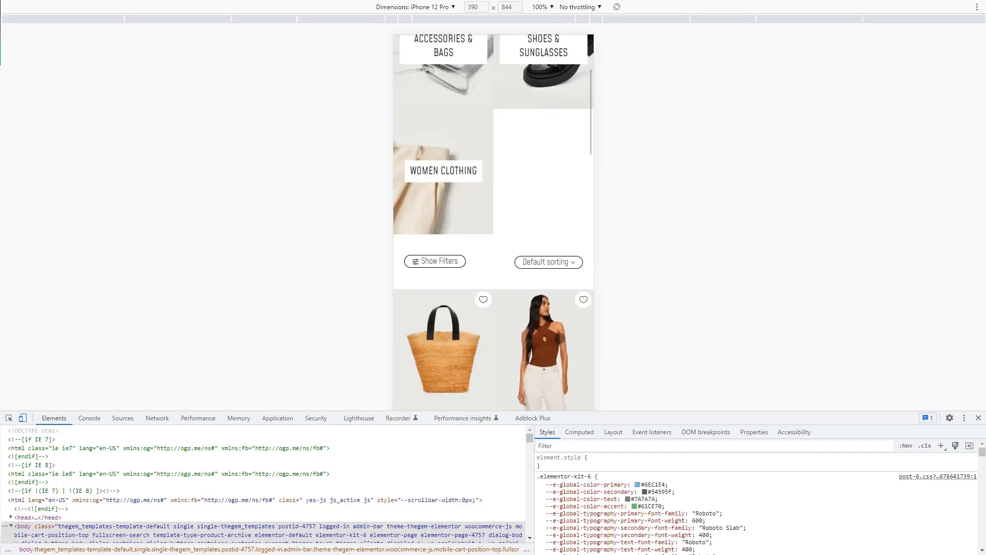
{"action": "scroll", "coordinate": [559, 338], "scroll_direction": "down", "scroll_amount": 15}
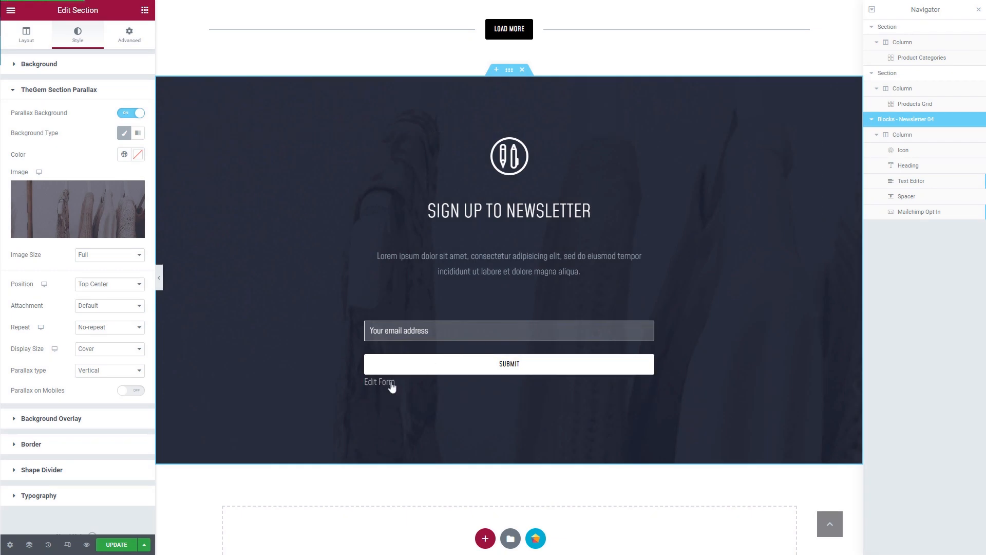
Switch the editor to the mobile view and set the Product Categories widget's mobile columns to 1x
{"action": "left_click", "coordinate": [69, 544]}
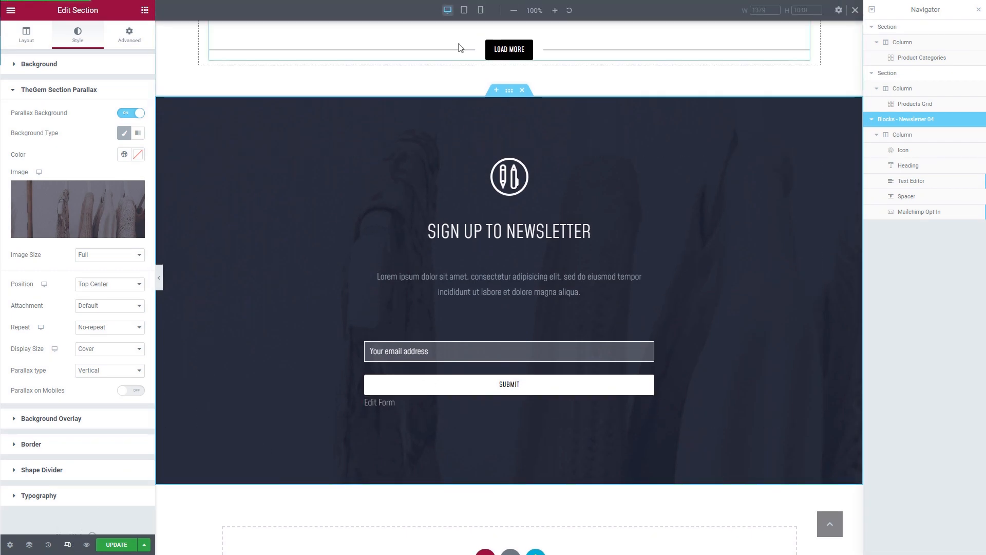
{"action": "left_click", "coordinate": [480, 10]}
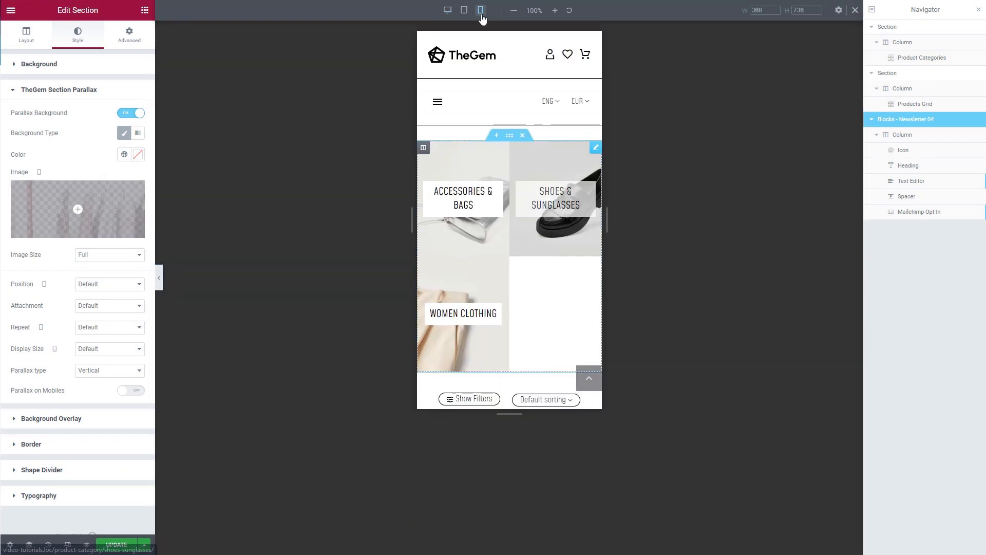
{"action": "left_click", "coordinate": [509, 135]}
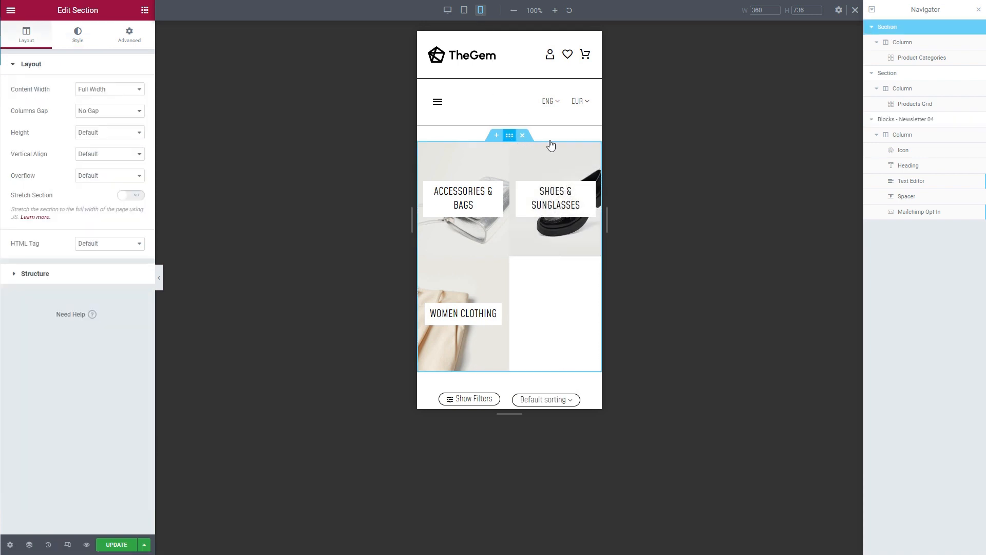
{"action": "left_click", "coordinate": [596, 148]}
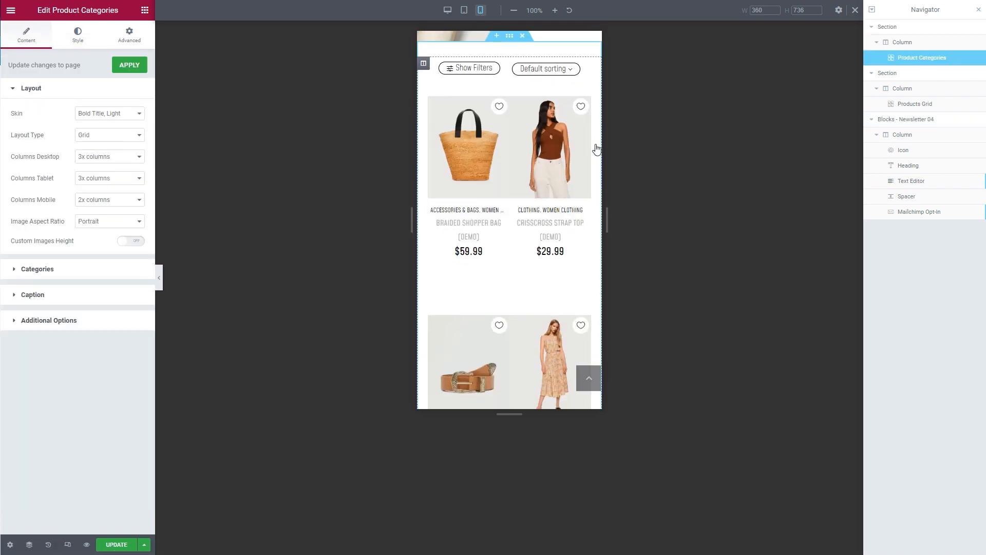
{"action": "left_click", "coordinate": [127, 200]}
{"action": "left_click", "coordinate": [128, 210]}
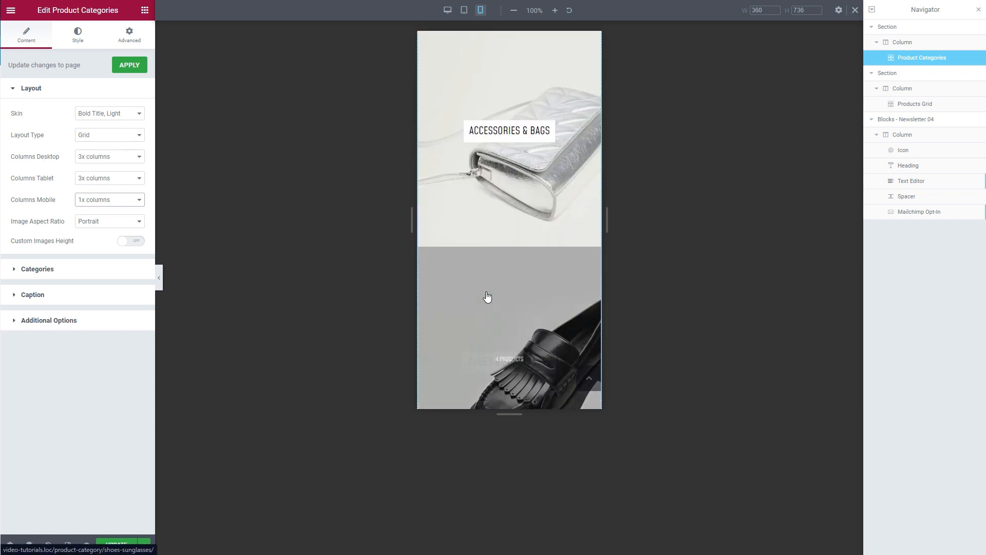
Check the mobile layout from the categories down to the newsletter section and save the template
{"action": "scroll", "coordinate": [487, 296], "scroll_direction": "down", "scroll_amount": 10}
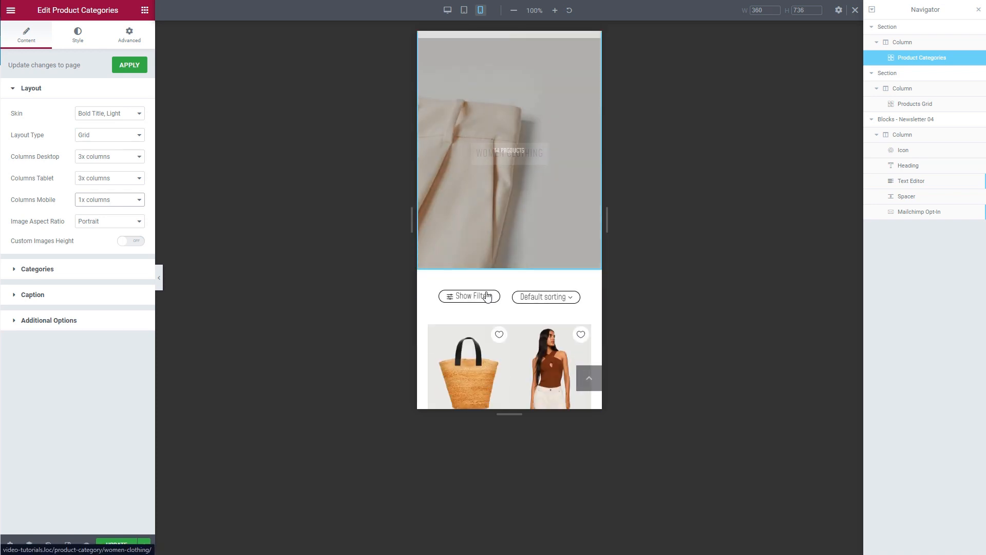
{"action": "scroll", "coordinate": [487, 297], "scroll_direction": "down", "scroll_amount": 10}
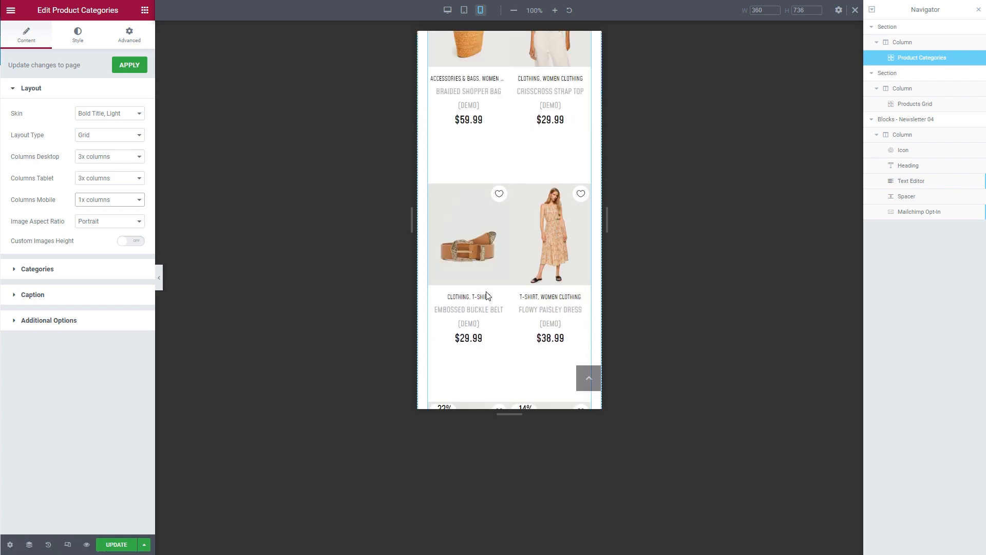
{"action": "scroll", "coordinate": [486, 292], "scroll_direction": "down", "scroll_amount": 10}
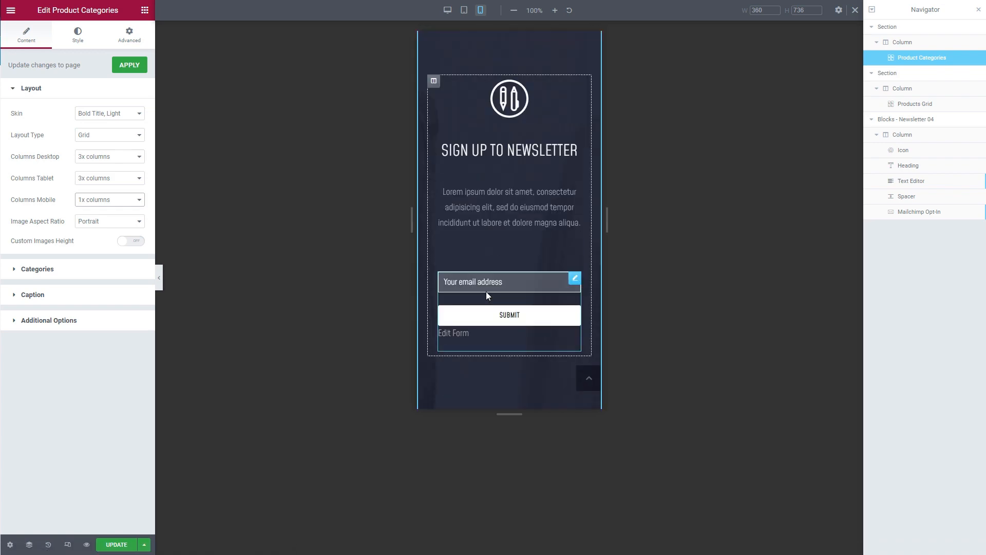
{"action": "left_click", "coordinate": [118, 545]}
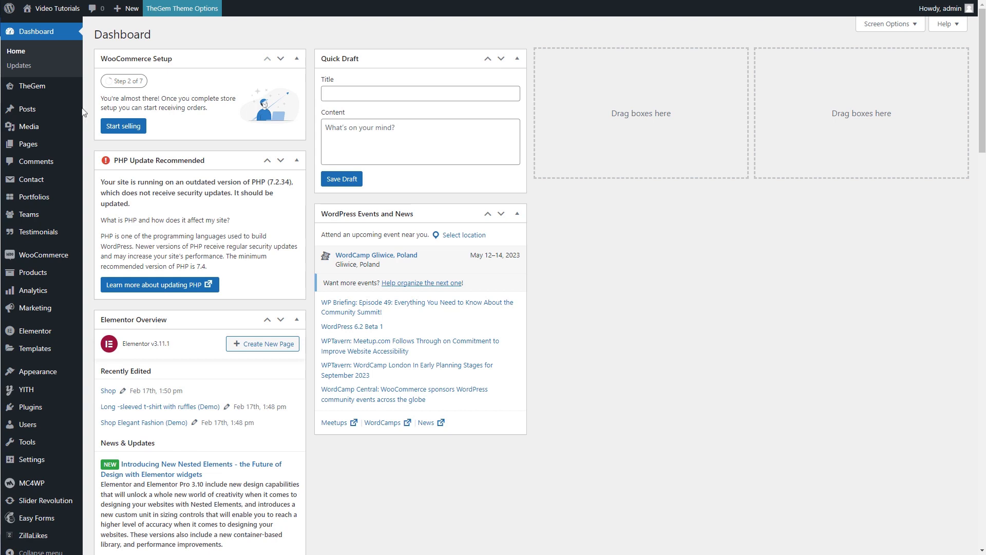
Open the WooCommerce Shop Grid settings in TheGem's Theme Options and review them down to Product Archives Builder
{"action": "mouse_move", "coordinate": [57, 97]}
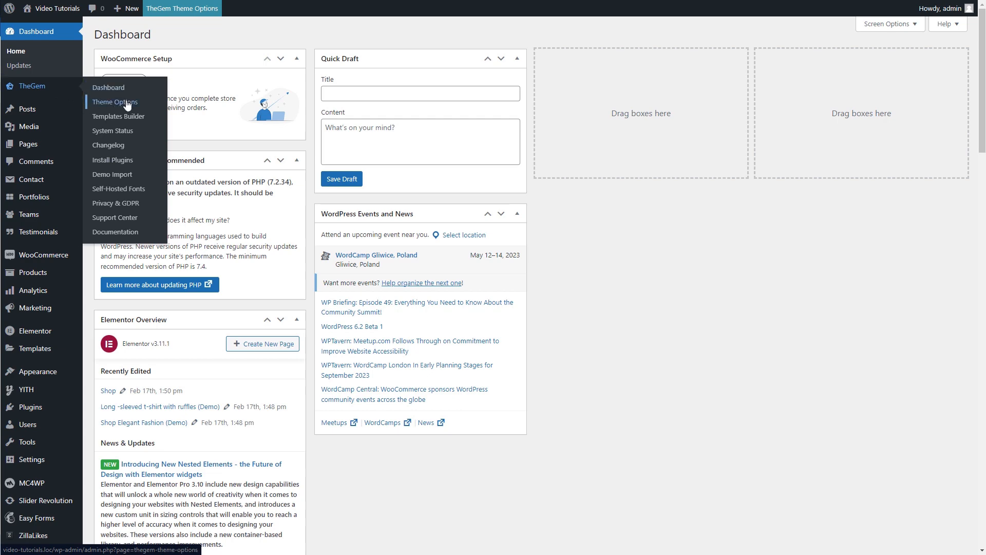
{"action": "left_click", "coordinate": [128, 101]}
{"action": "scroll", "coordinate": [127, 105], "scroll_direction": "down", "scroll_amount": 1}
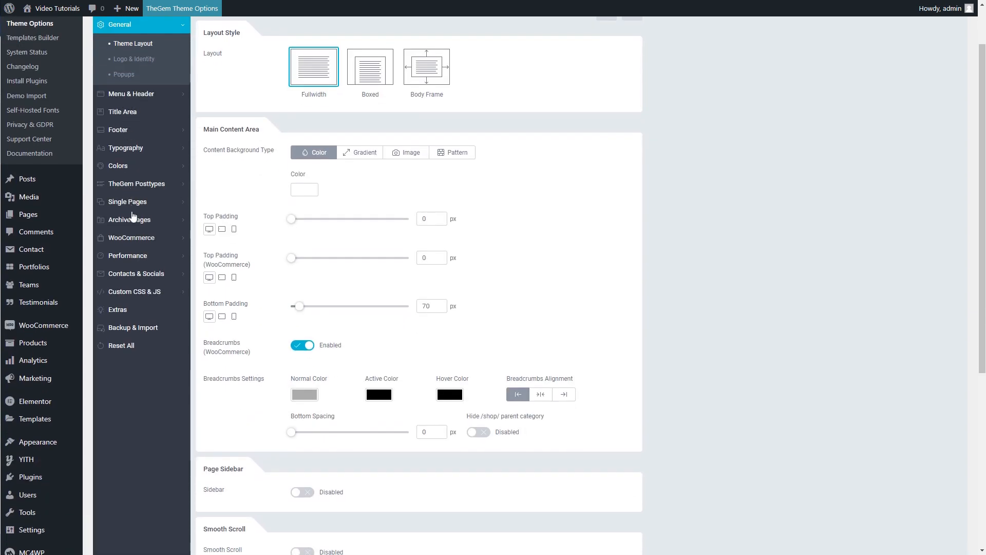
{"action": "left_click", "coordinate": [134, 237]}
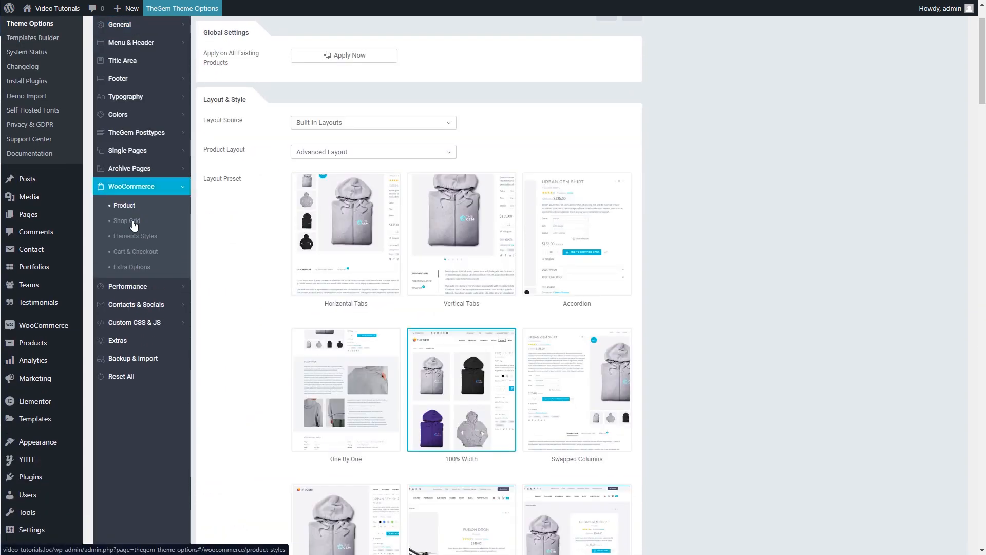
{"action": "left_click", "coordinate": [133, 222]}
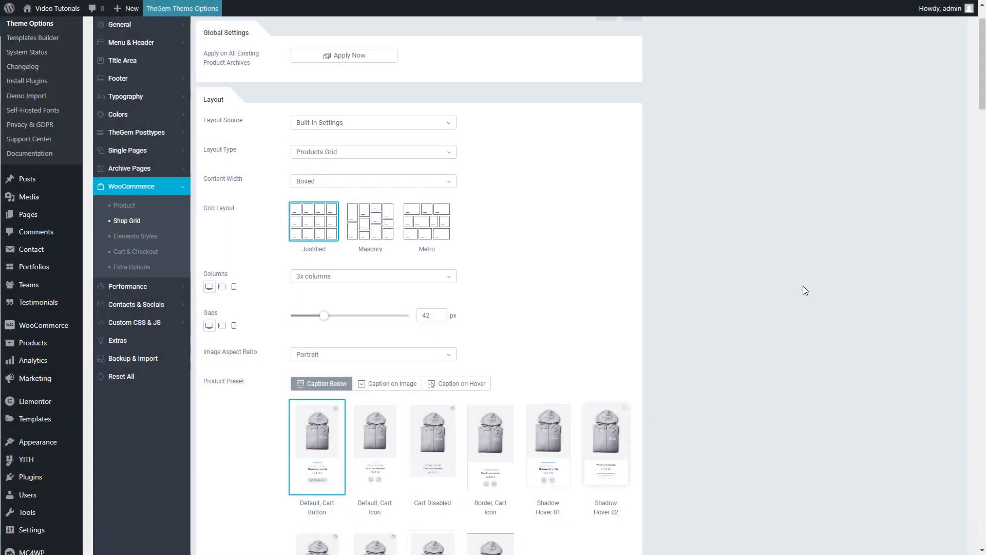
{"action": "scroll", "coordinate": [804, 291], "scroll_direction": "down", "scroll_amount": 8}
{"action": "scroll", "coordinate": [803, 286], "scroll_direction": "down", "scroll_amount": 20}
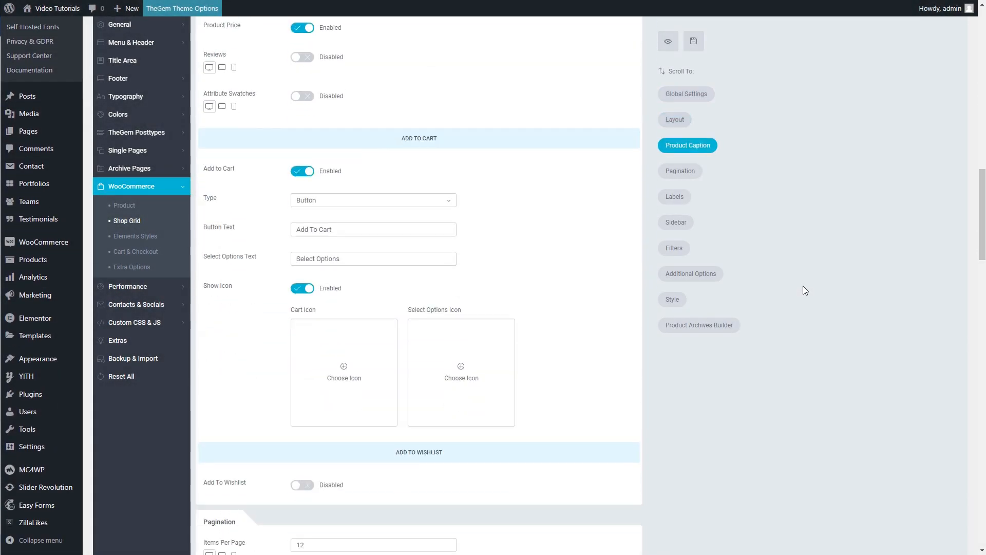
{"action": "scroll", "coordinate": [803, 286], "scroll_direction": "down", "scroll_amount": 15}
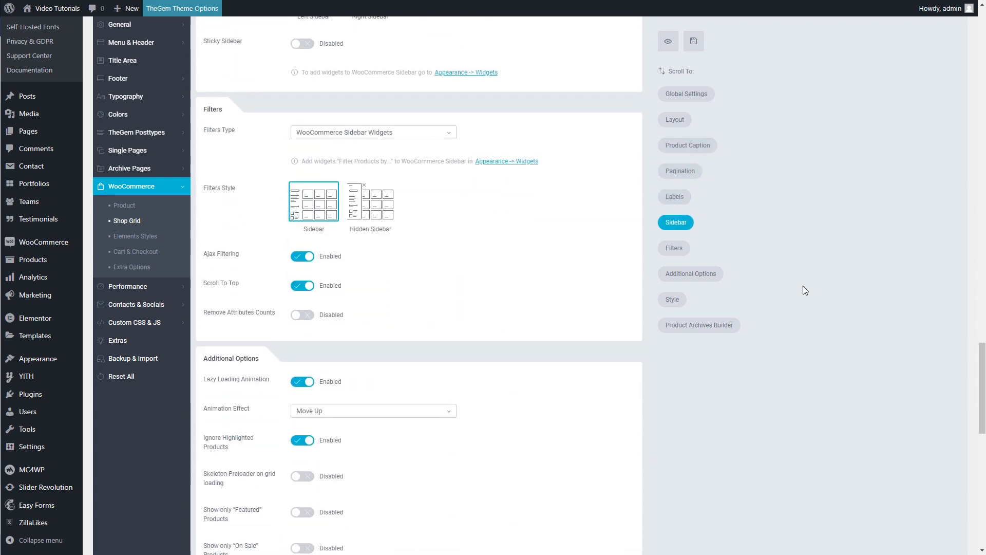
{"action": "scroll", "coordinate": [803, 286], "scroll_direction": "down", "scroll_amount": 4}
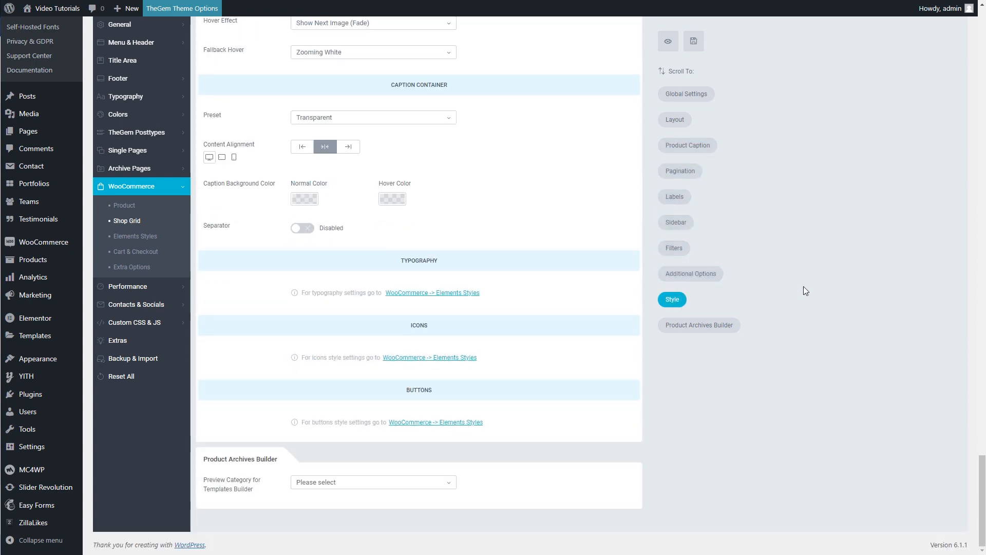
Visit the store's front end and examine the shop page's current layout, sidebar filters and product grid
{"action": "mouse_move", "coordinate": [51, 16]}
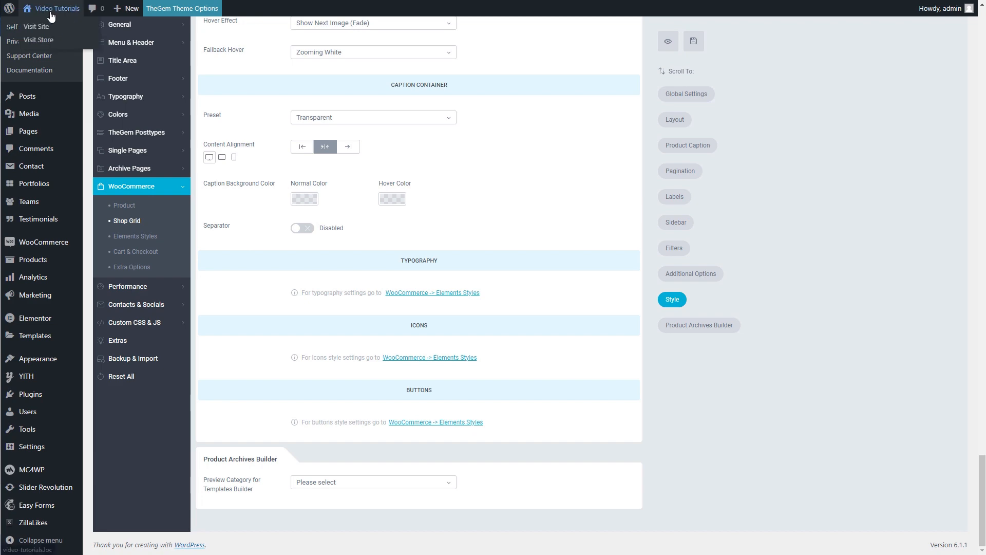
{"action": "left_click", "coordinate": [52, 41]}
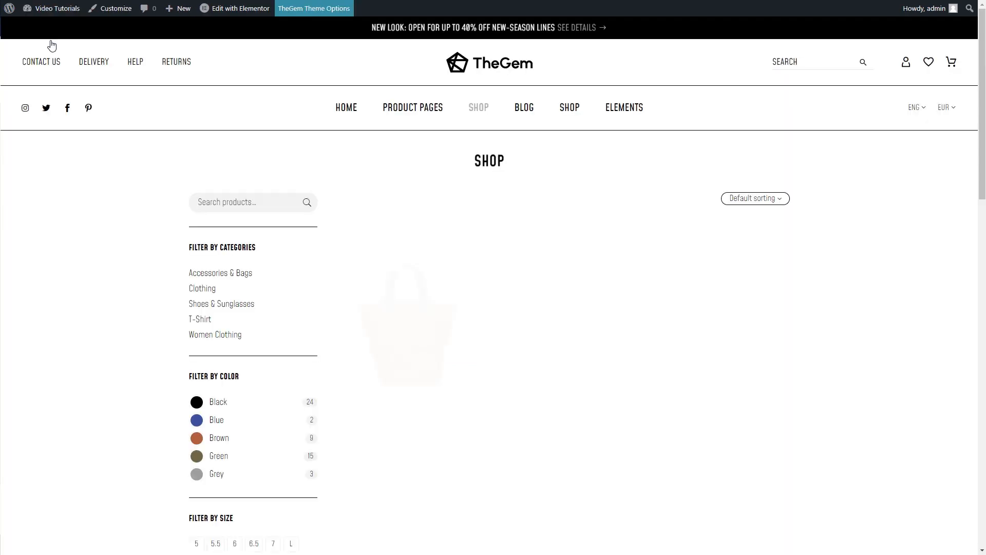
{"action": "scroll", "coordinate": [53, 210], "scroll_direction": "down", "scroll_amount": 9}
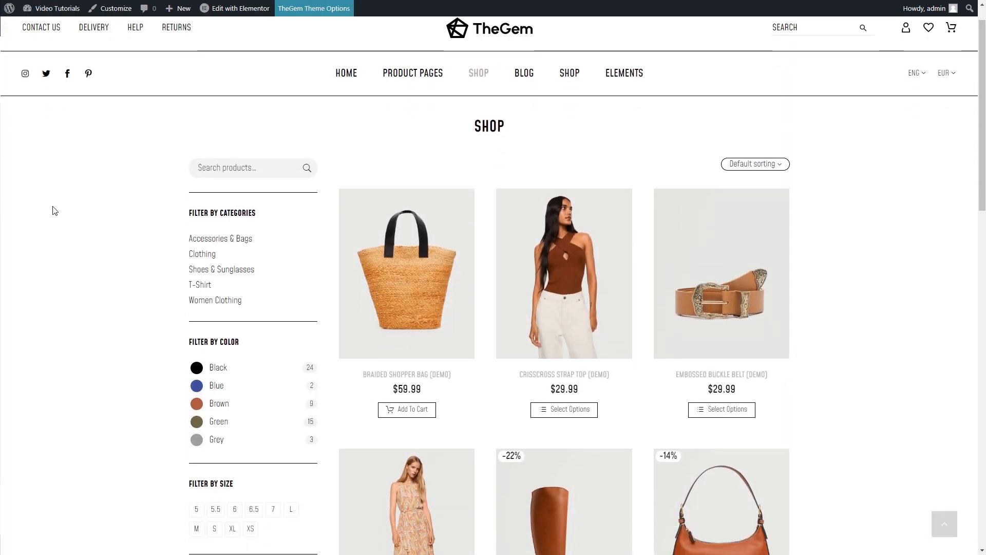
{"action": "scroll", "coordinate": [53, 211], "scroll_direction": "down", "scroll_amount": 11}
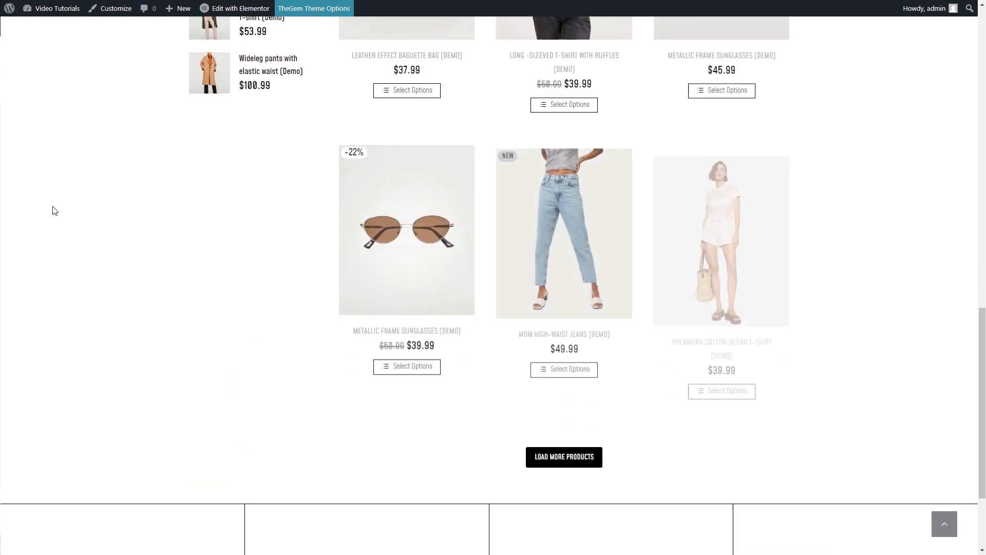
{"action": "scroll", "coordinate": [53, 210], "scroll_direction": "up", "scroll_amount": 18}
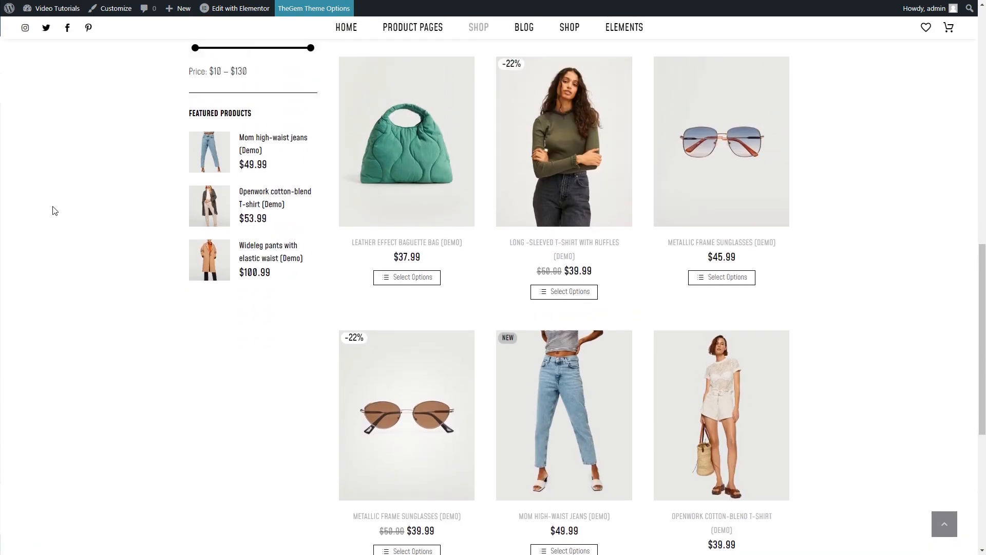
{"action": "scroll", "coordinate": [53, 211], "scroll_direction": "up", "scroll_amount": 2}
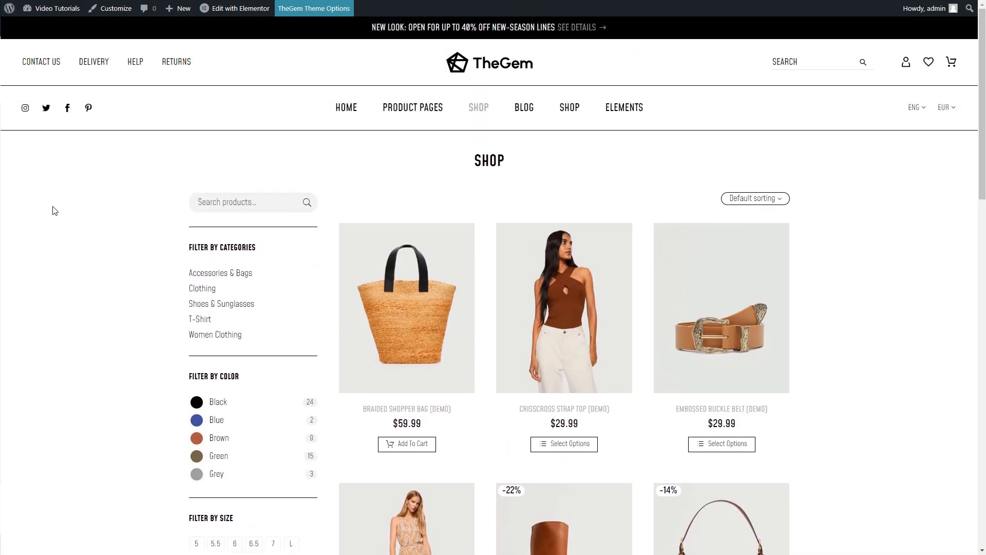
View the Accessories & Bags category archive and open the Women Clothing category archive from the shop's category filter
{"action": "left_click", "coordinate": [236, 277]}
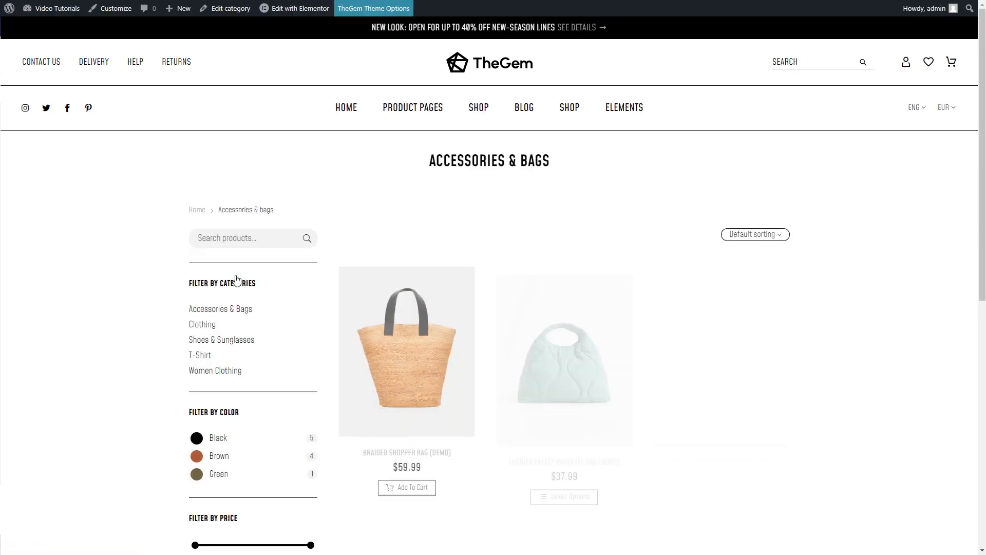
{"action": "scroll", "coordinate": [236, 279], "scroll_direction": "down", "scroll_amount": 8}
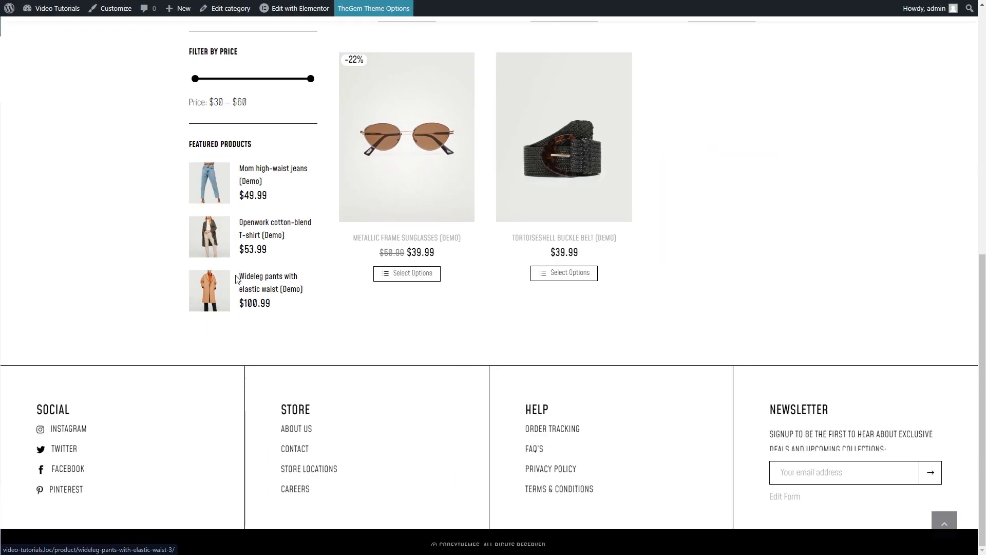
{"action": "scroll", "coordinate": [237, 278], "scroll_direction": "up", "scroll_amount": 9}
{"action": "left_click", "coordinate": [221, 374]}
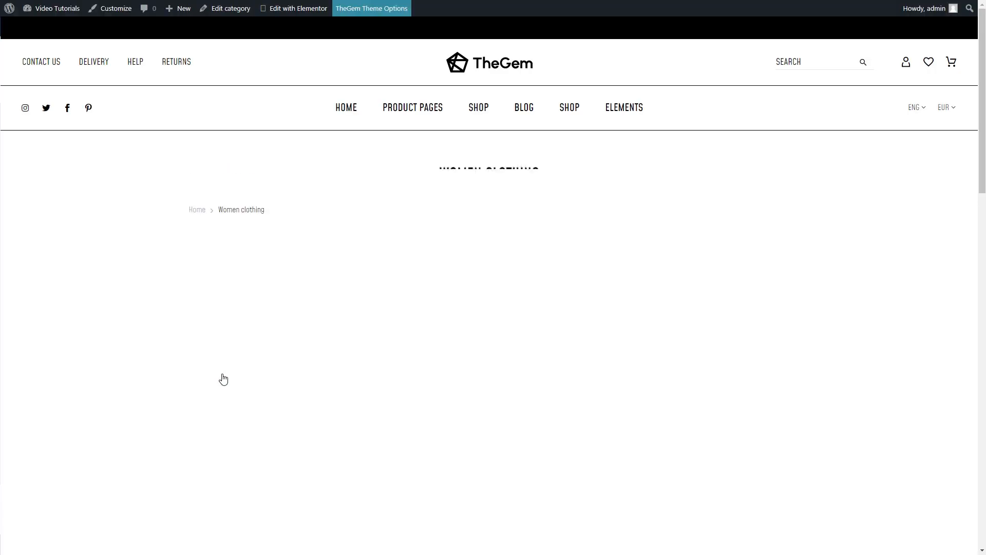
Look over the Women Clothing archive's current layout, and open the WooCommerce Shop Grid settings in TheGem's Theme Options
{"action": "scroll", "coordinate": [223, 378], "scroll_direction": "down", "scroll_amount": 10}
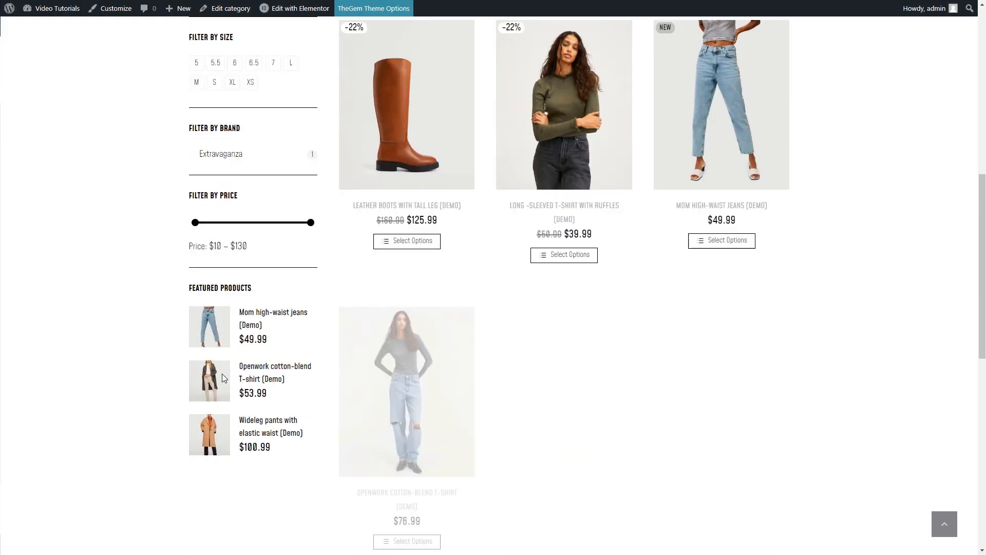
{"action": "scroll", "coordinate": [224, 379], "scroll_direction": "up", "scroll_amount": 10}
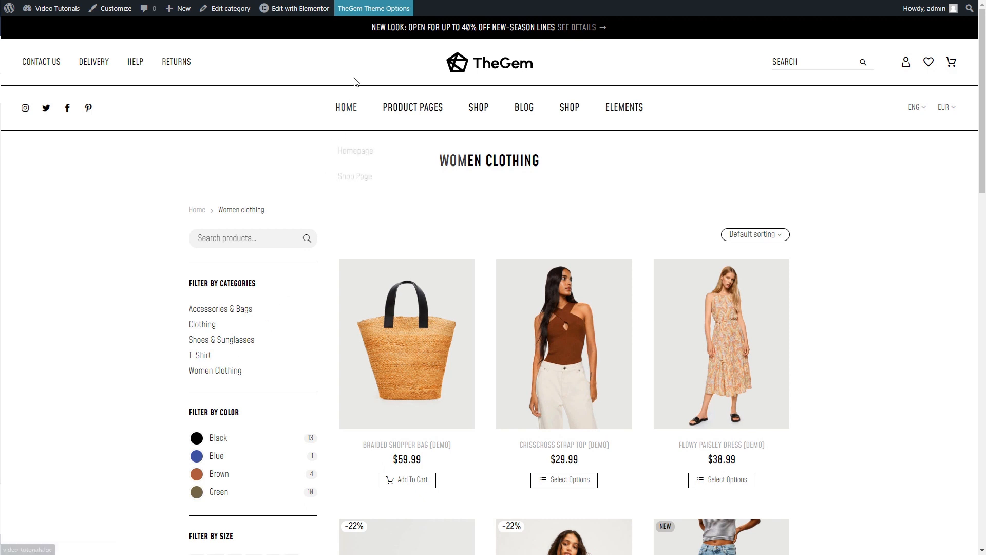
{"action": "mouse_move", "coordinate": [373, 14]}
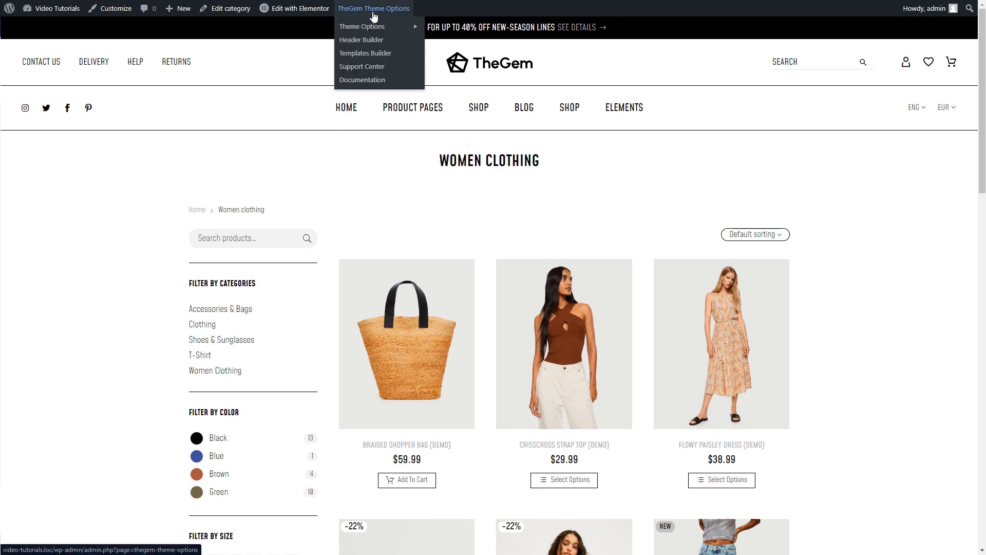
{"action": "left_click", "coordinate": [373, 14]}
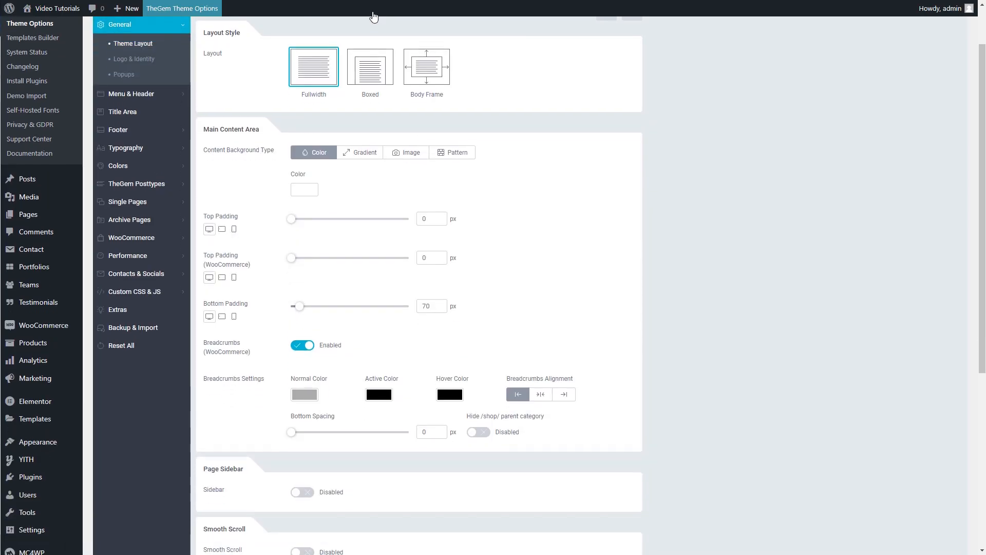
{"action": "left_click", "coordinate": [136, 240]}
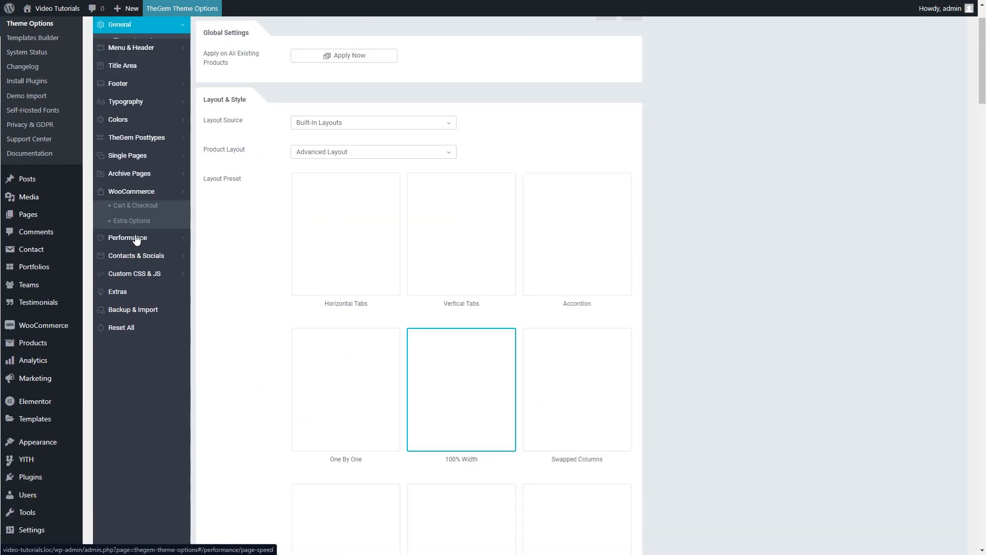
{"action": "left_click", "coordinate": [133, 223]}
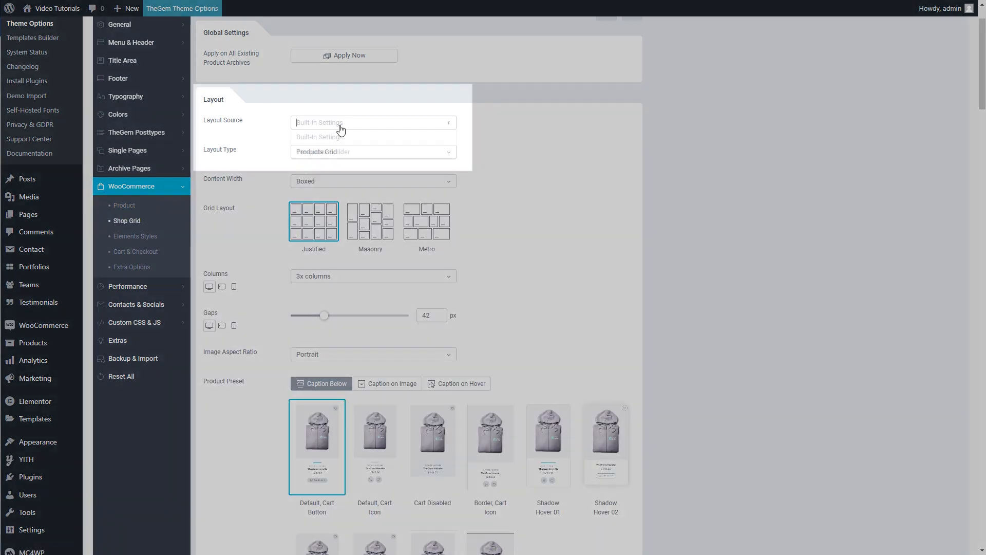
Set the Shop Grid layout source to Templates Builder with the Product Category (ID = 4757) template and save the options
{"action": "left_click", "coordinate": [340, 127]}
{"action": "left_click", "coordinate": [336, 152]}
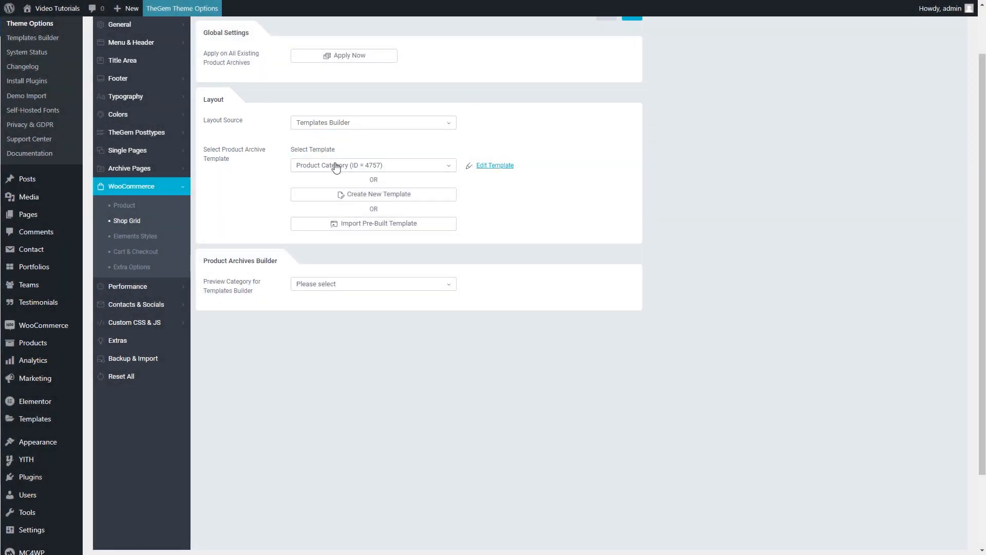
{"action": "left_click", "coordinate": [336, 166]}
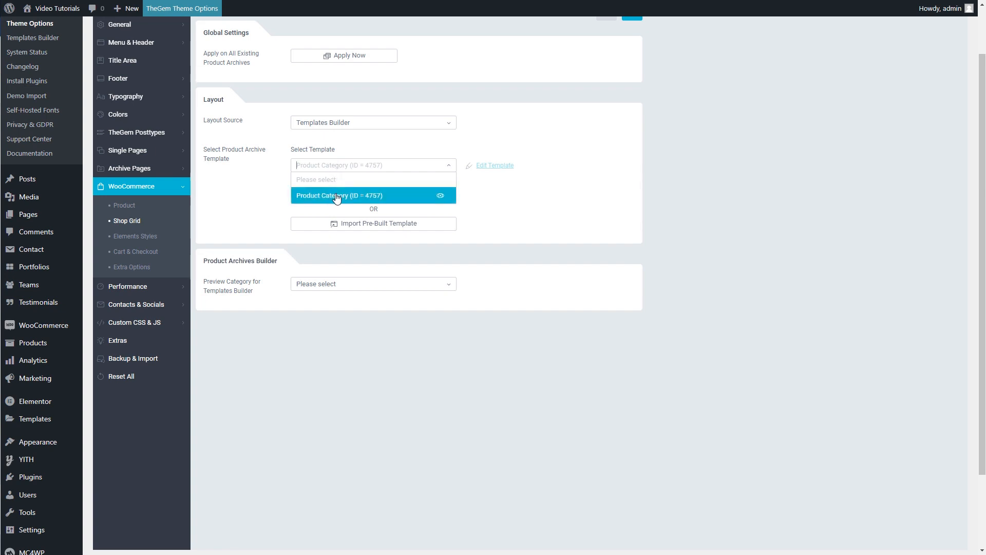
{"action": "left_click", "coordinate": [336, 195]}
{"action": "scroll", "coordinate": [352, 186], "scroll_direction": "up", "scroll_amount": 2}
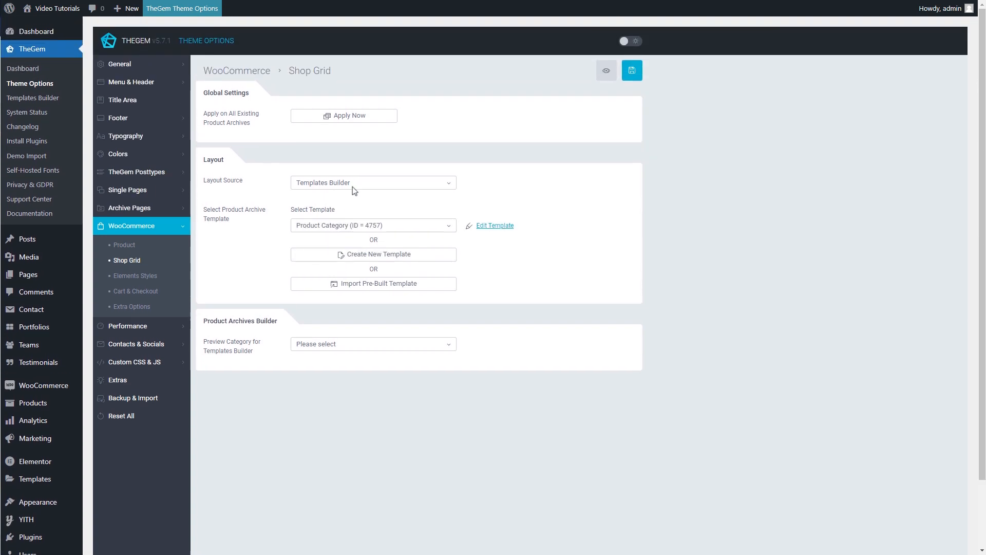
{"action": "left_click", "coordinate": [632, 71]}
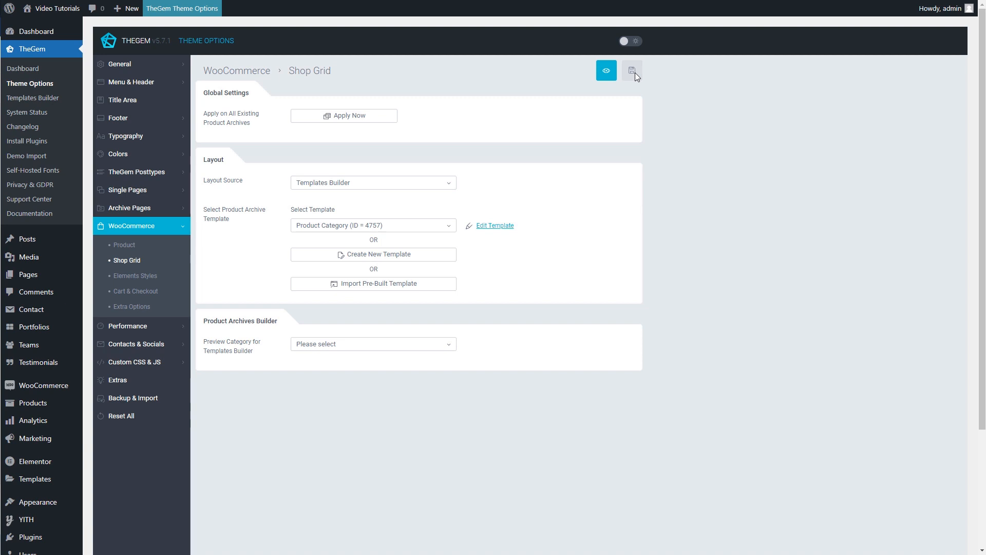
Open the Product Archives settings under Archive Pages and inspect the global Menu & Header and Footer options, leaving both disabled
{"action": "left_click", "coordinate": [153, 214]}
{"action": "scroll", "coordinate": [153, 215], "scroll_direction": "down", "scroll_amount": 1}
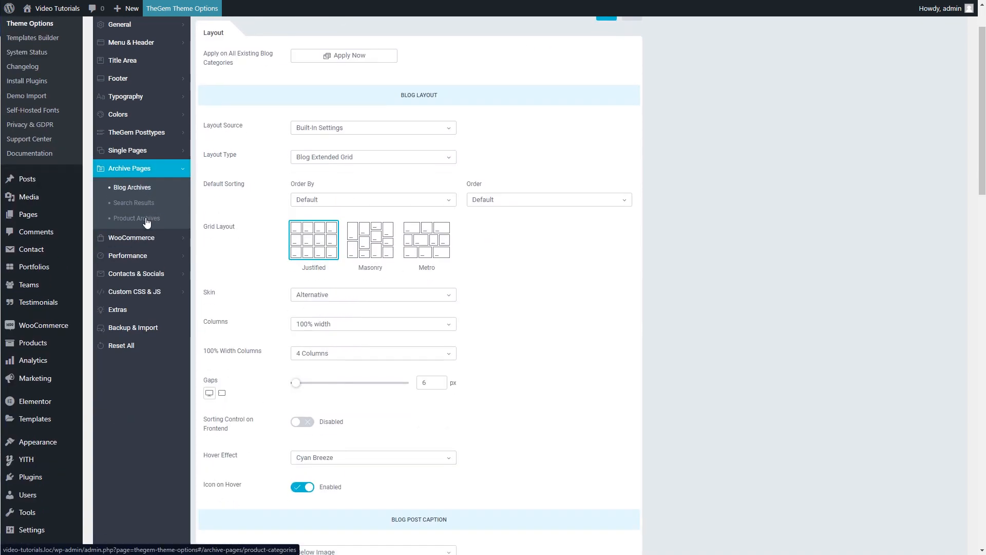
{"action": "left_click", "coordinate": [146, 220]}
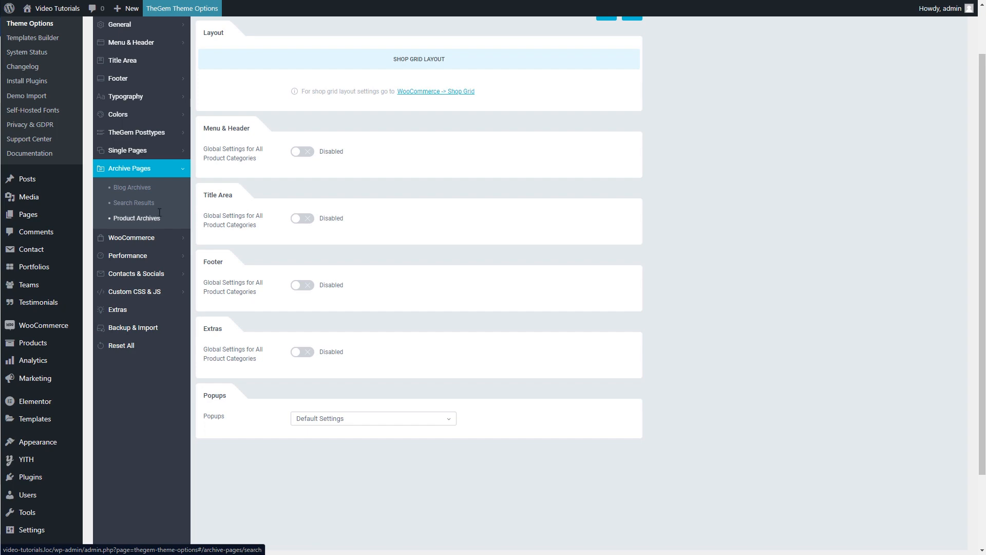
{"action": "left_click", "coordinate": [306, 152]}
{"action": "scroll", "coordinate": [308, 154], "scroll_direction": "down", "scroll_amount": 6}
{"action": "scroll", "coordinate": [308, 154], "scroll_direction": "up", "scroll_amount": 4}
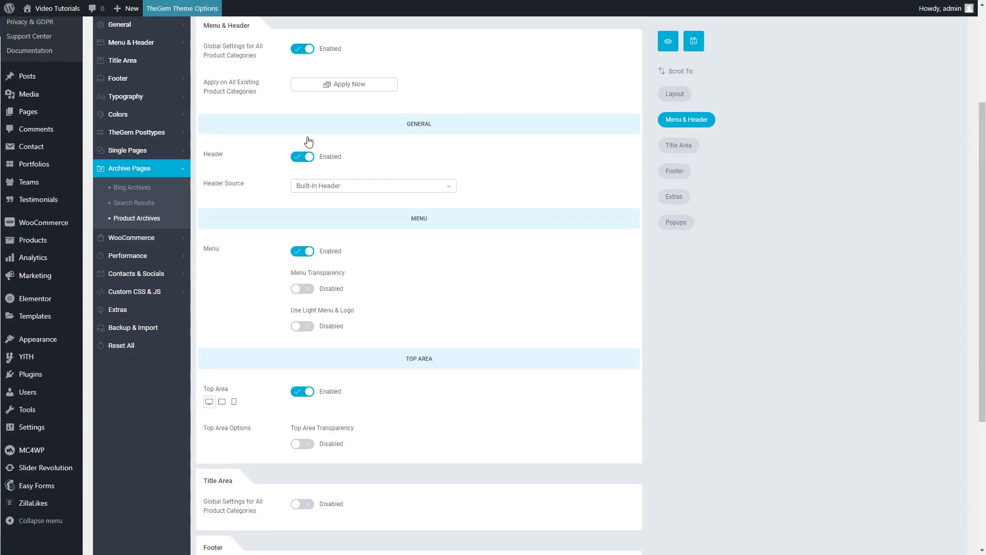
{"action": "left_click", "coordinate": [303, 56]}
{"action": "left_click", "coordinate": [303, 192]}
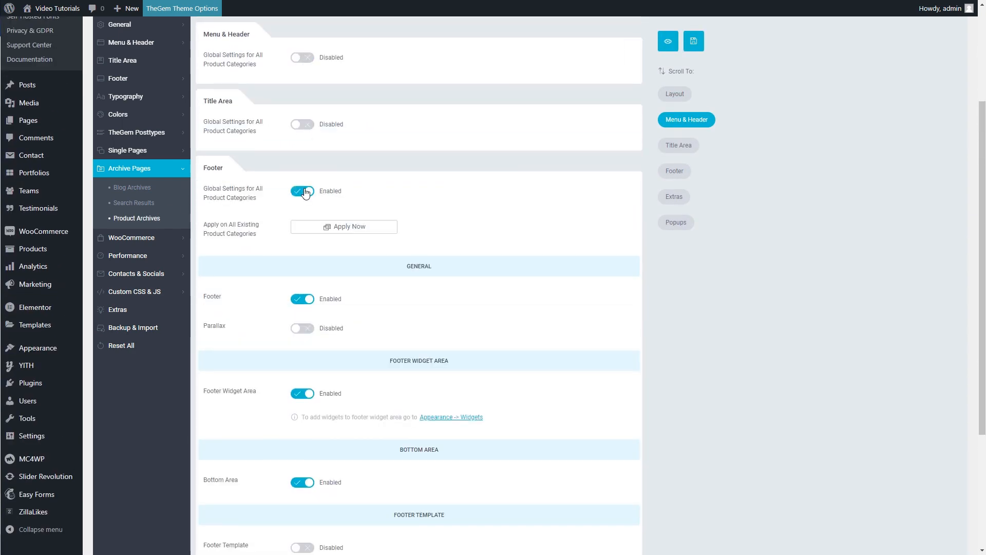
{"action": "left_click", "coordinate": [303, 192]}
{"action": "scroll", "coordinate": [428, 254], "scroll_direction": "up", "scroll_amount": 3}
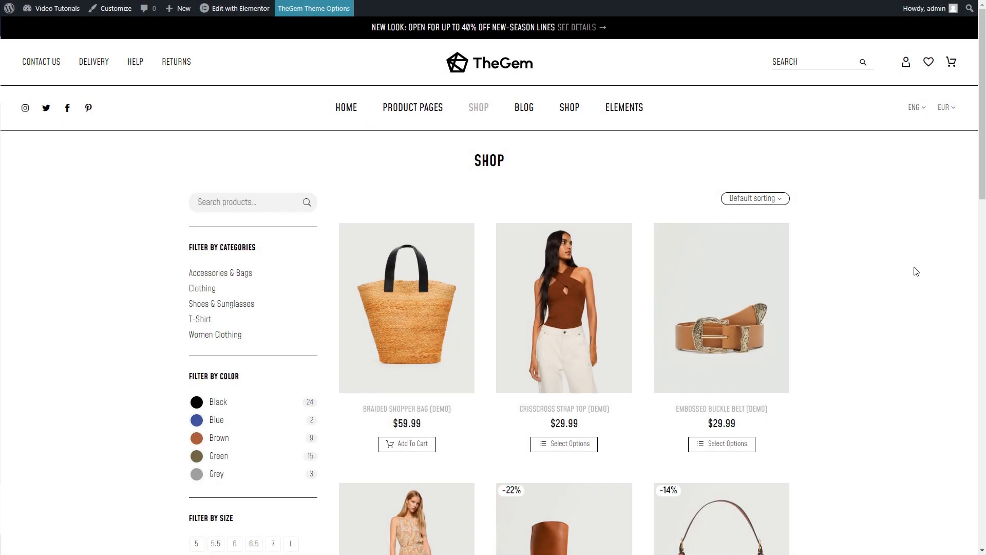
Reload the store's shop page and check the new archive template from the categories down through the products grid
{"action": "key", "text": "F5"}
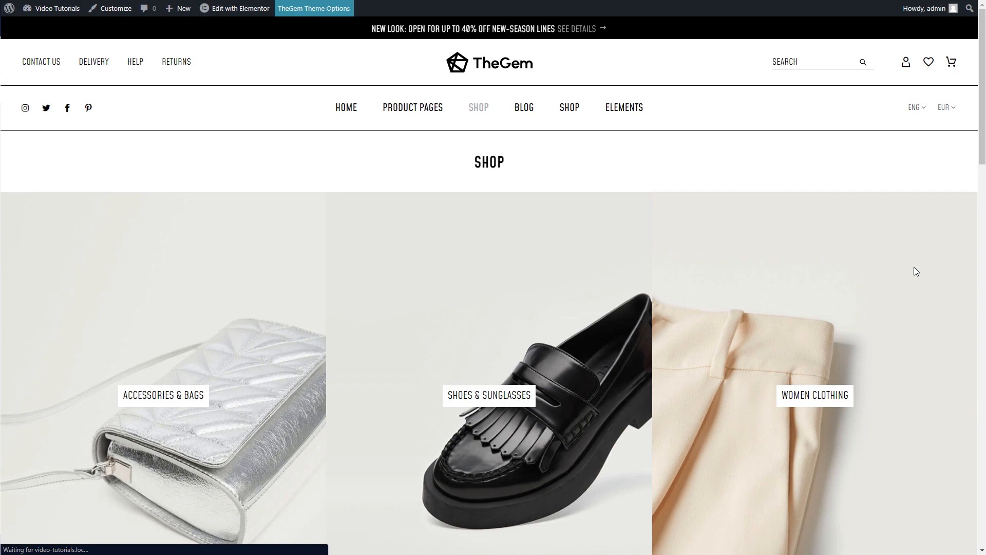
{"action": "scroll", "coordinate": [913, 267], "scroll_direction": "down", "scroll_amount": 5}
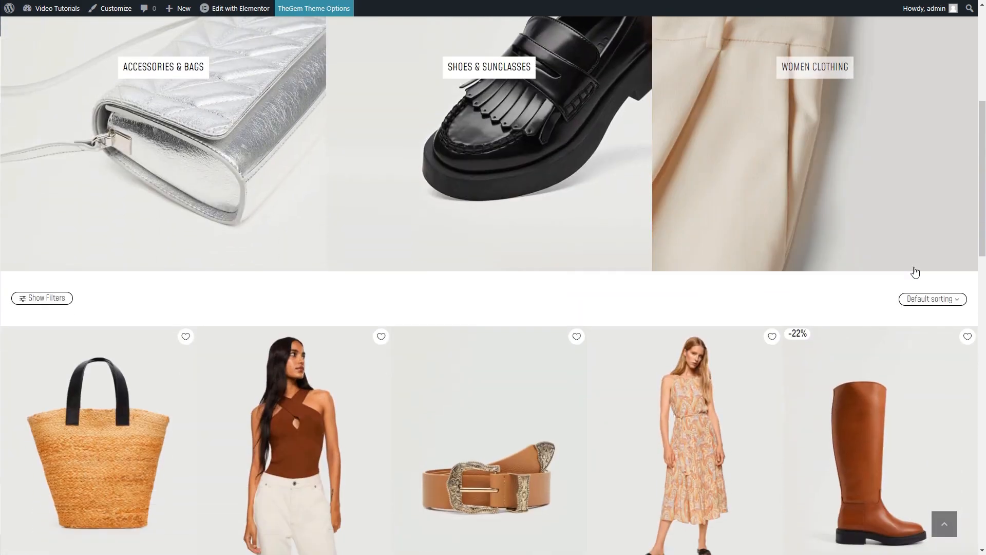
{"action": "scroll", "coordinate": [915, 271], "scroll_direction": "down", "scroll_amount": 15}
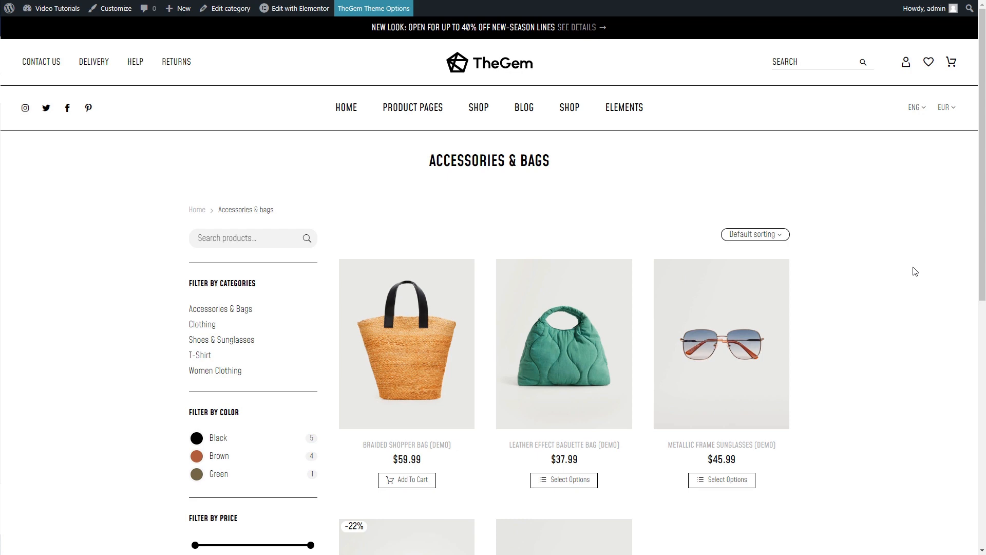
Reload the Accessories & Bags and Women Clothing category archives and check the applied template down to the newsletter and footer
{"action": "key", "text": "F5"}
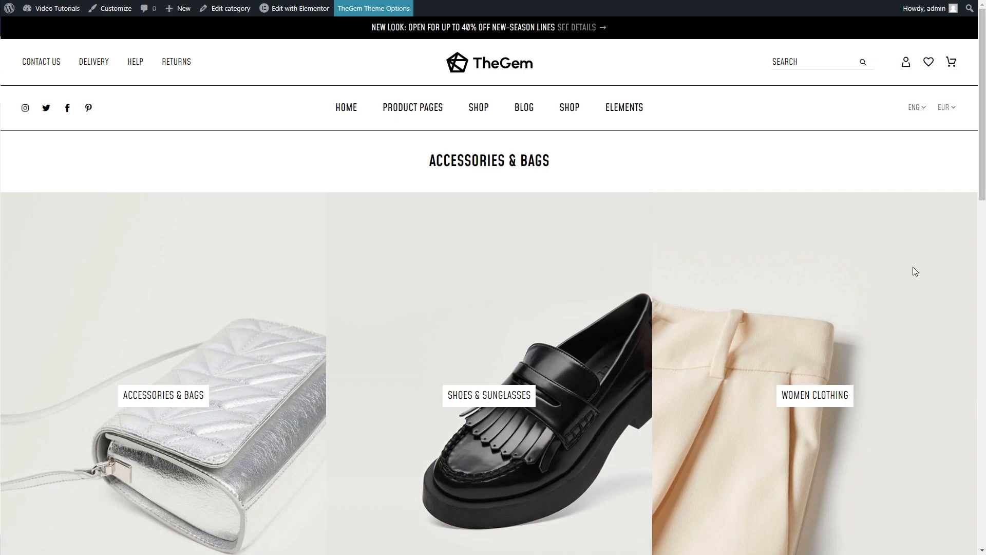
{"action": "scroll", "coordinate": [914, 267], "scroll_direction": "down", "scroll_amount": 10}
{"action": "scroll", "coordinate": [913, 271], "scroll_direction": "down", "scroll_amount": 5}
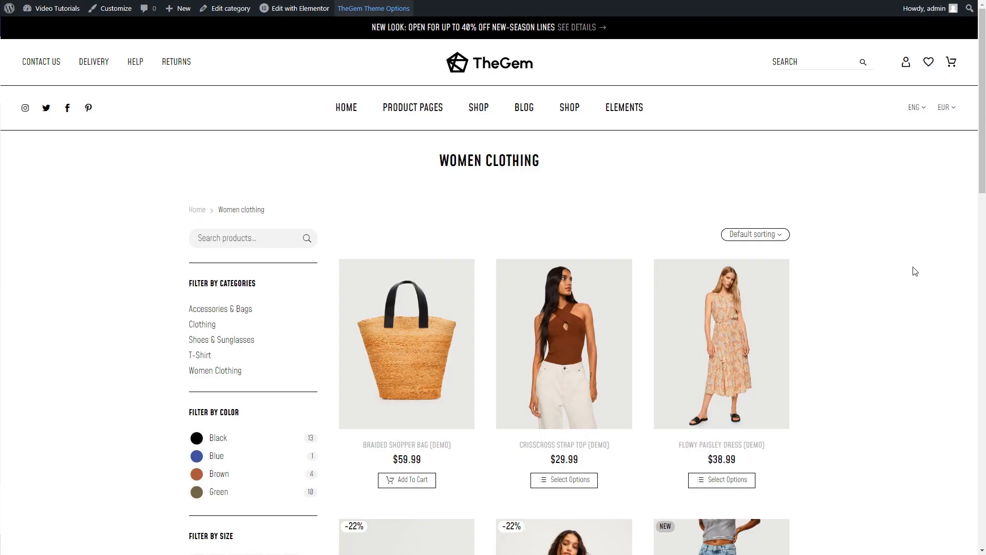
{"action": "key", "text": "F5"}
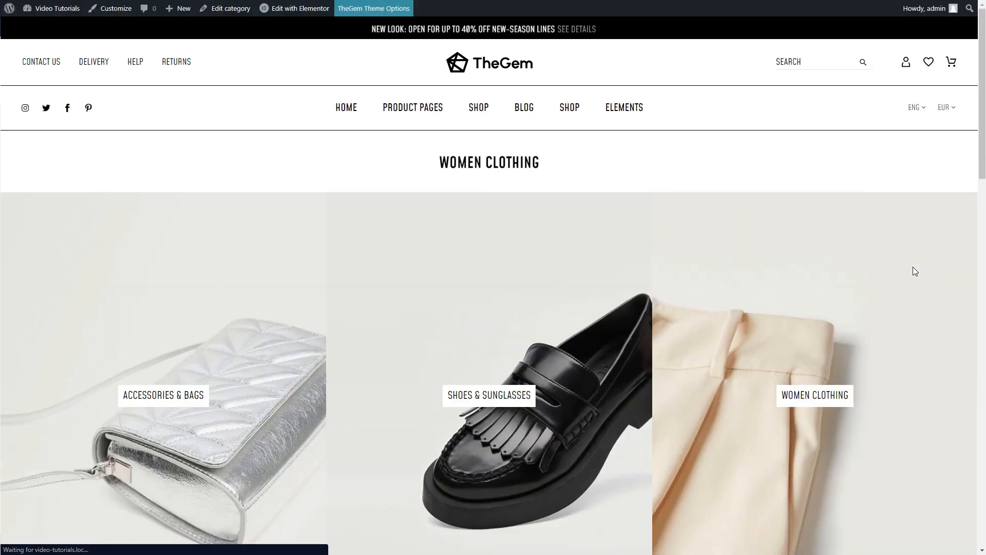
{"action": "scroll", "coordinate": [915, 271], "scroll_direction": "down", "scroll_amount": 3}
{"action": "scroll", "coordinate": [913, 271], "scroll_direction": "down", "scroll_amount": 20}
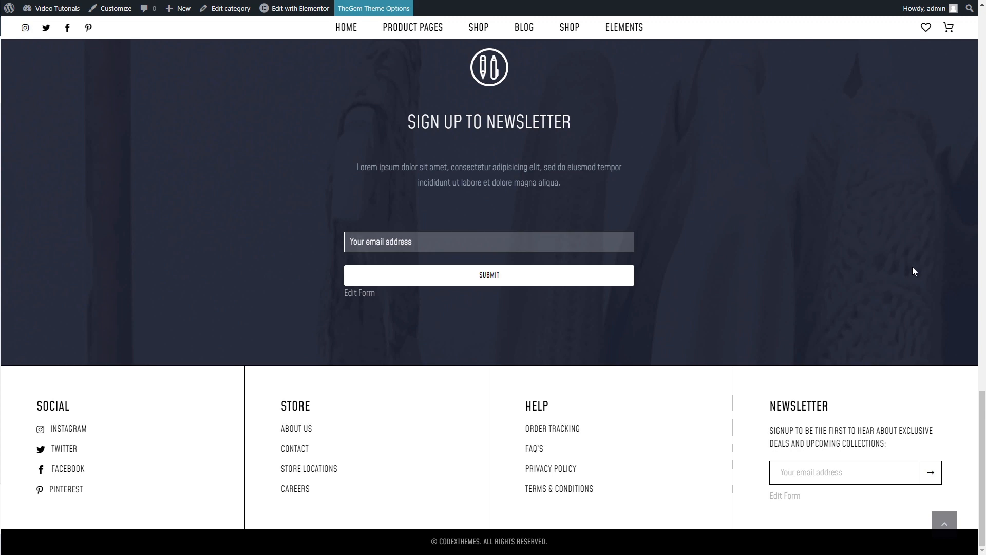
Open the Women clothing category for editing and enable its custom page options
{"action": "left_click", "coordinate": [232, 9]}
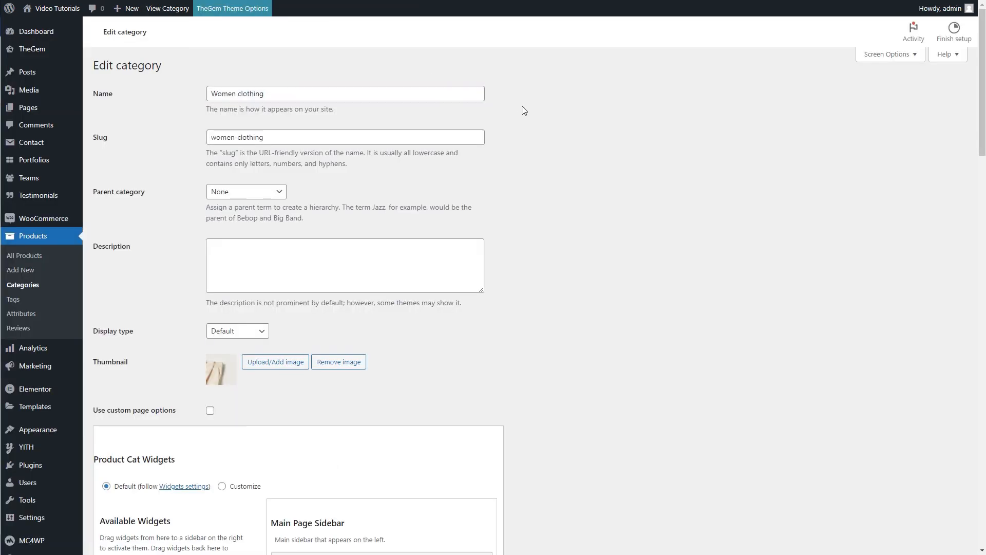
{"action": "scroll", "coordinate": [523, 111], "scroll_direction": "down", "scroll_amount": 5}
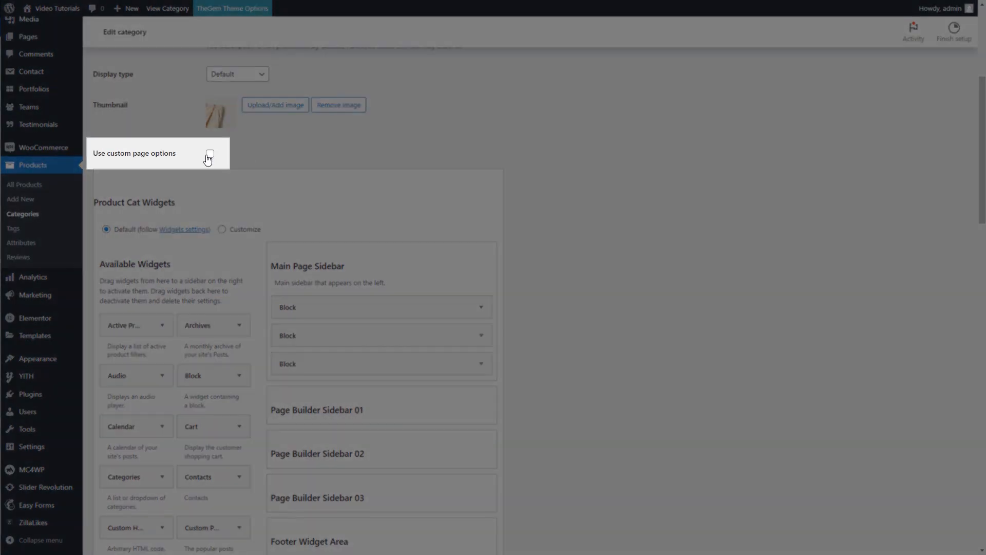
{"action": "left_click", "coordinate": [210, 153]}
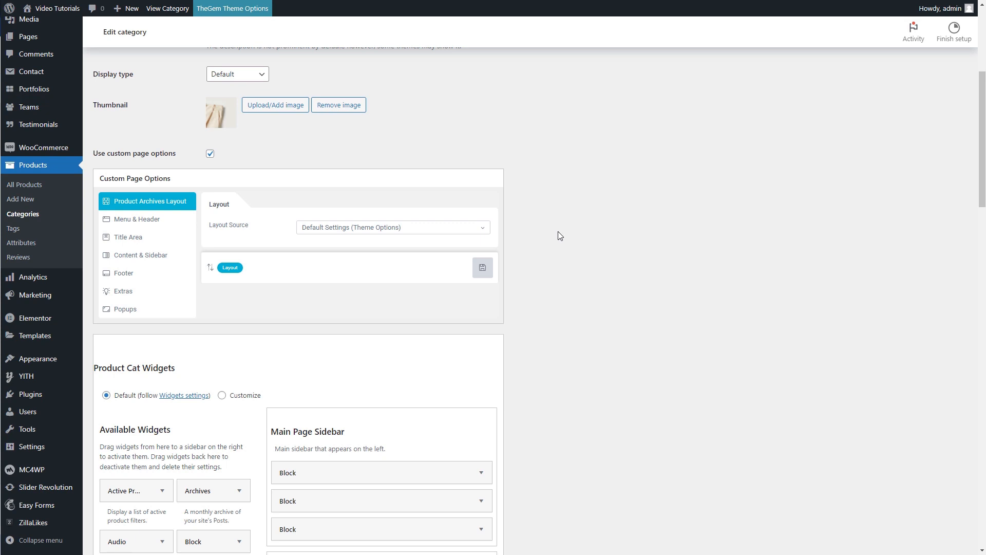
Return to Theme Options and open the WooCommerce Shop Grid settings
{"action": "left_click", "coordinate": [238, 12]}
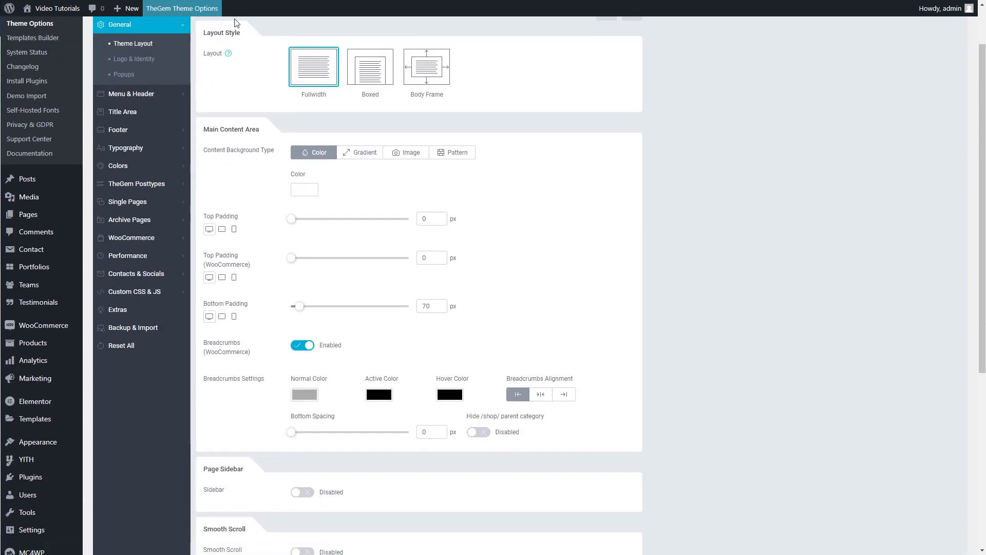
{"action": "left_click", "coordinate": [134, 239]}
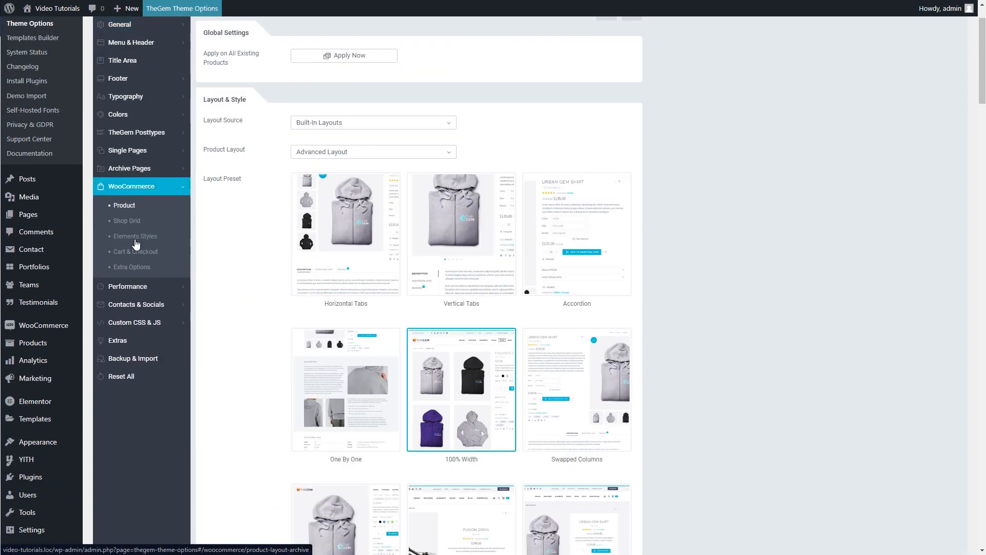
{"action": "left_click", "coordinate": [153, 225]}
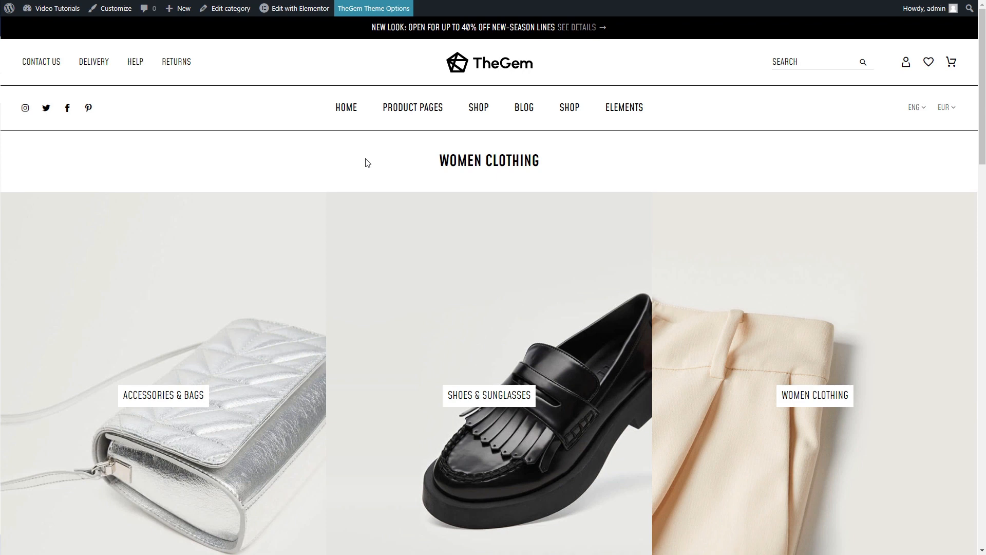
Enable custom page options for the Women clothing category and set its layout source to Templates Builder with Product Category (ID = 4757)
{"action": "left_click", "coordinate": [237, 9]}
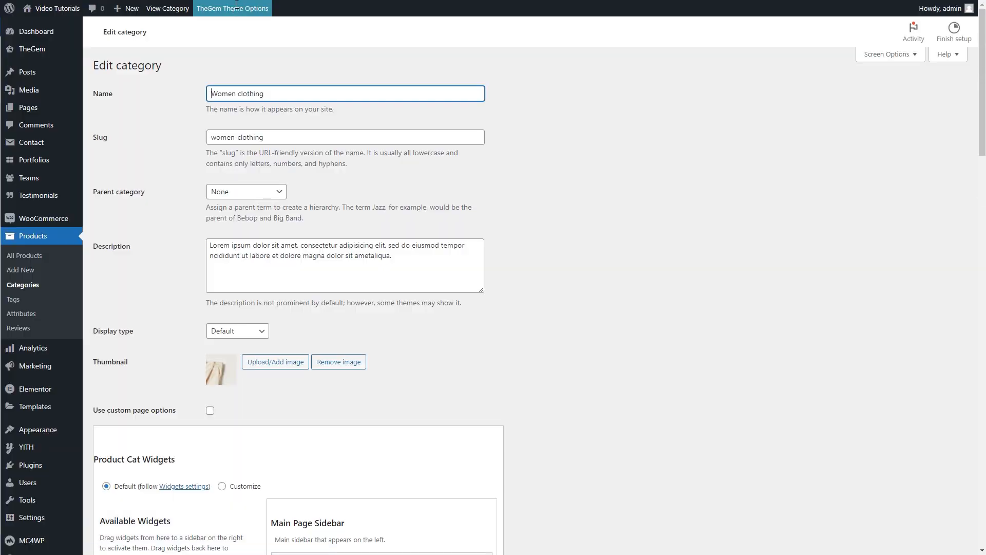
{"action": "left_click", "coordinate": [210, 410]}
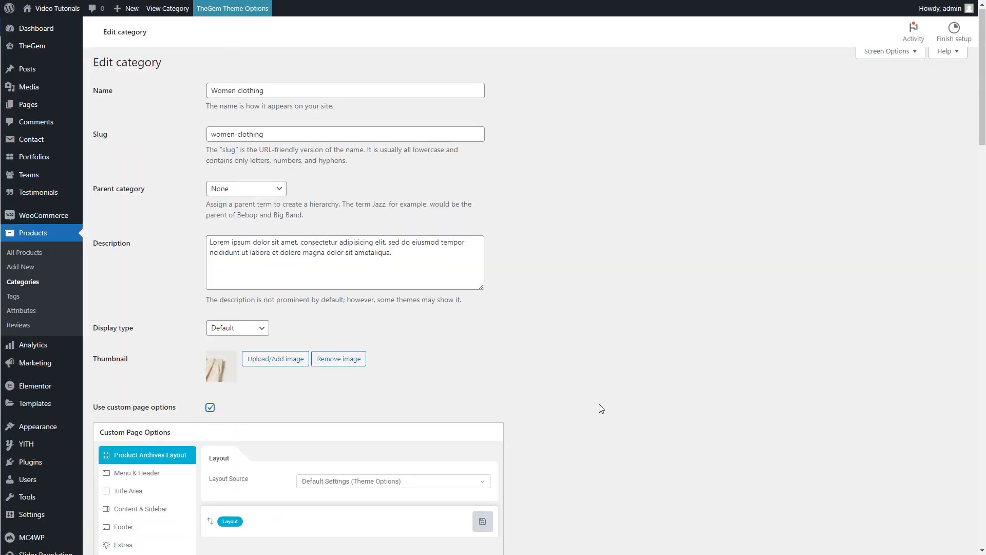
{"action": "scroll", "coordinate": [601, 408], "scroll_direction": "down", "scroll_amount": 5}
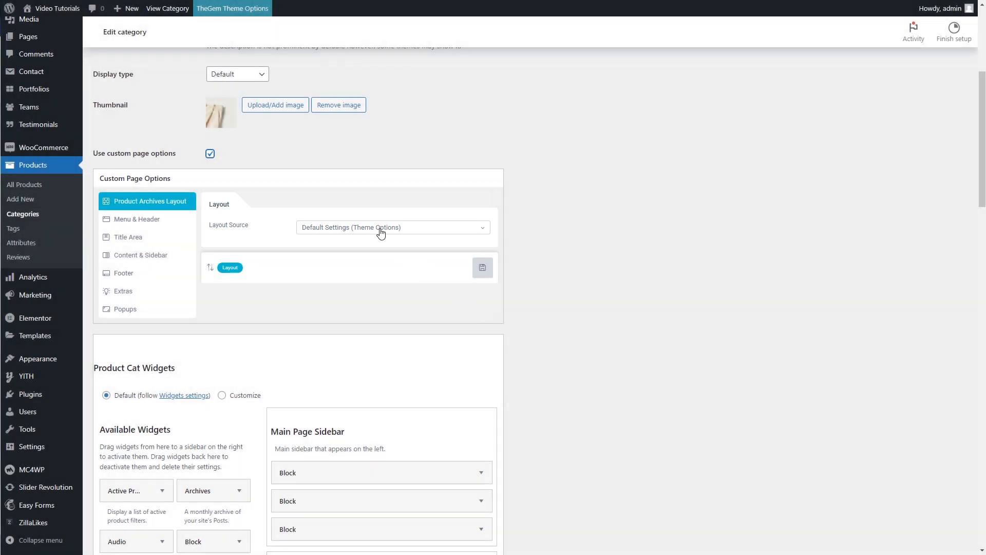
{"action": "left_click", "coordinate": [381, 232]}
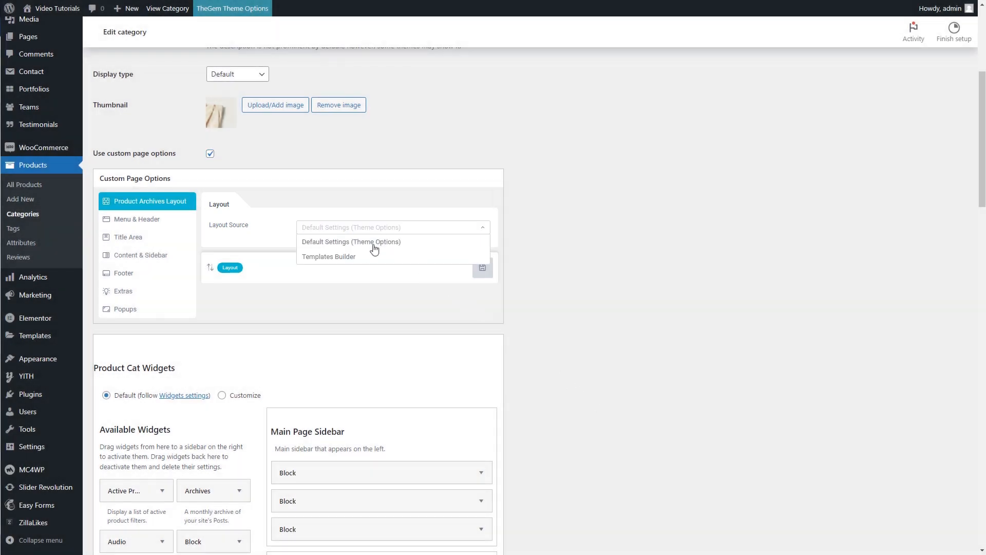
{"action": "left_click", "coordinate": [368, 260]}
{"action": "left_click", "coordinate": [374, 266]}
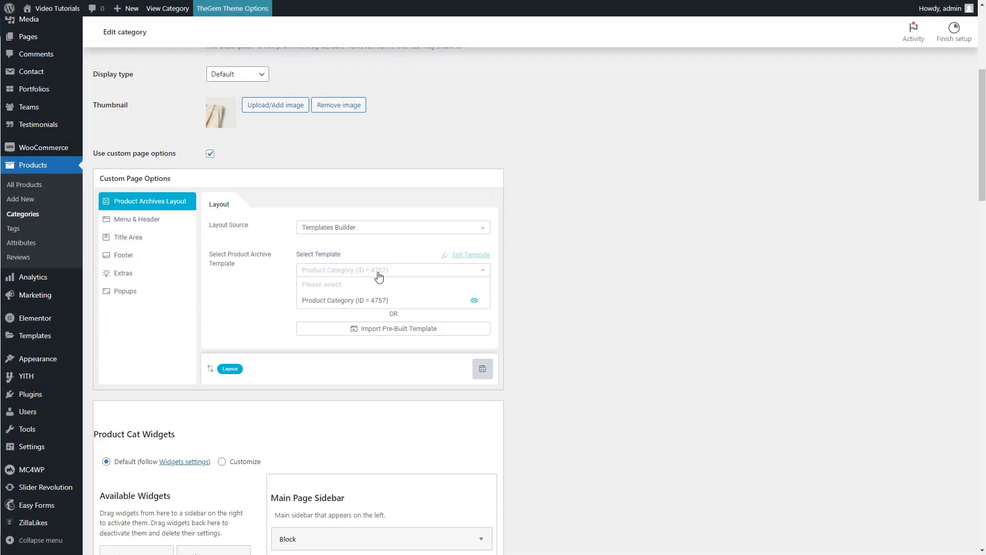
{"action": "left_click", "coordinate": [379, 299]}
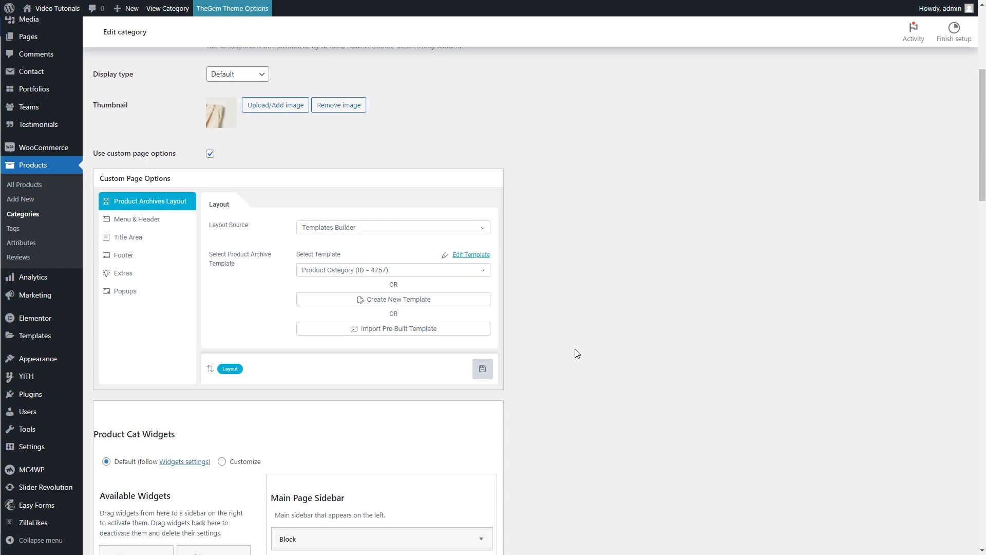
Import the pre-built Product Archives 04 template and review its layout down to the footer in the editor
{"action": "left_click", "coordinate": [429, 330]}
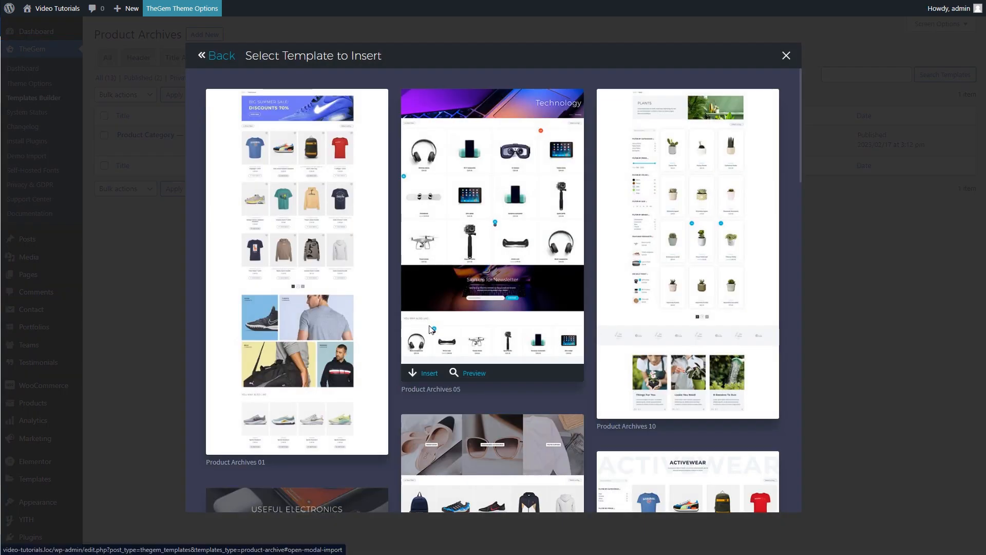
{"action": "scroll", "coordinate": [429, 330], "scroll_direction": "down", "scroll_amount": 13}
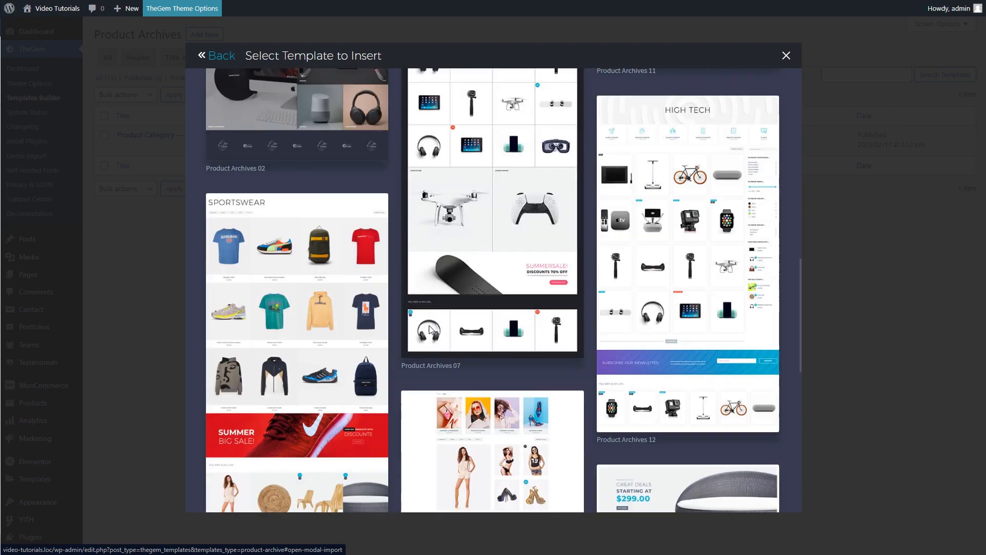
{"action": "scroll", "coordinate": [429, 330], "scroll_direction": "down", "scroll_amount": 10}
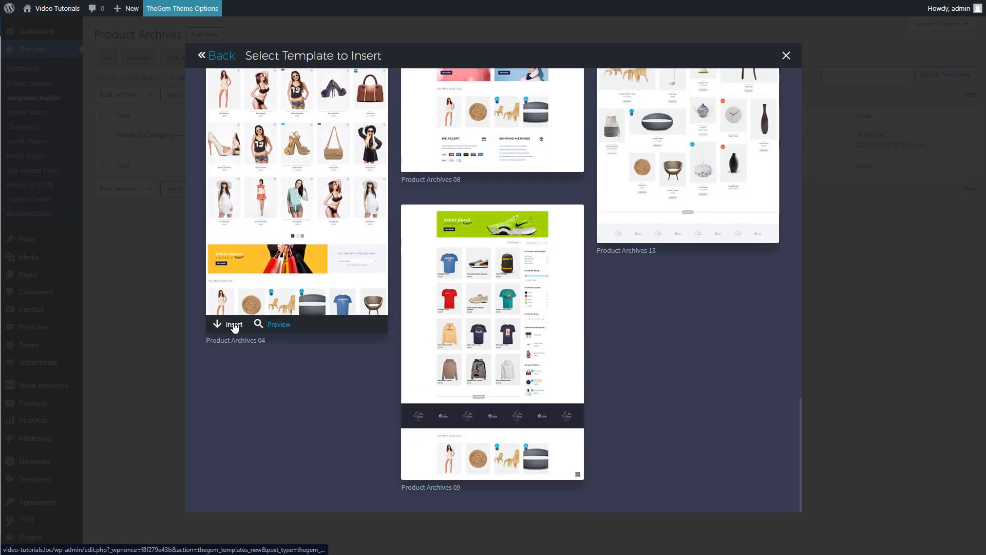
{"action": "left_click", "coordinate": [234, 324]}
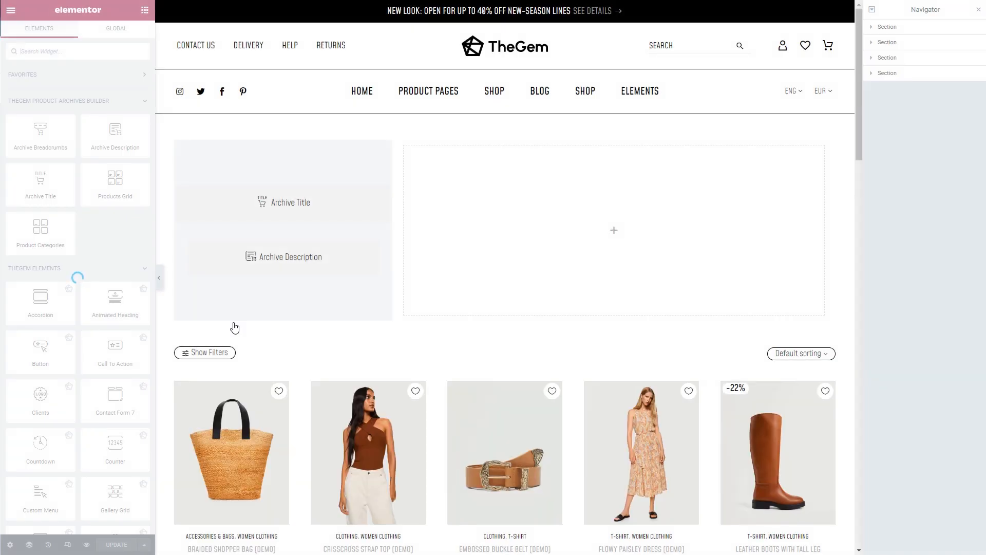
{"action": "scroll", "coordinate": [234, 327], "scroll_direction": "down", "scroll_amount": 5}
{"action": "scroll", "coordinate": [234, 326], "scroll_direction": "down", "scroll_amount": 18}
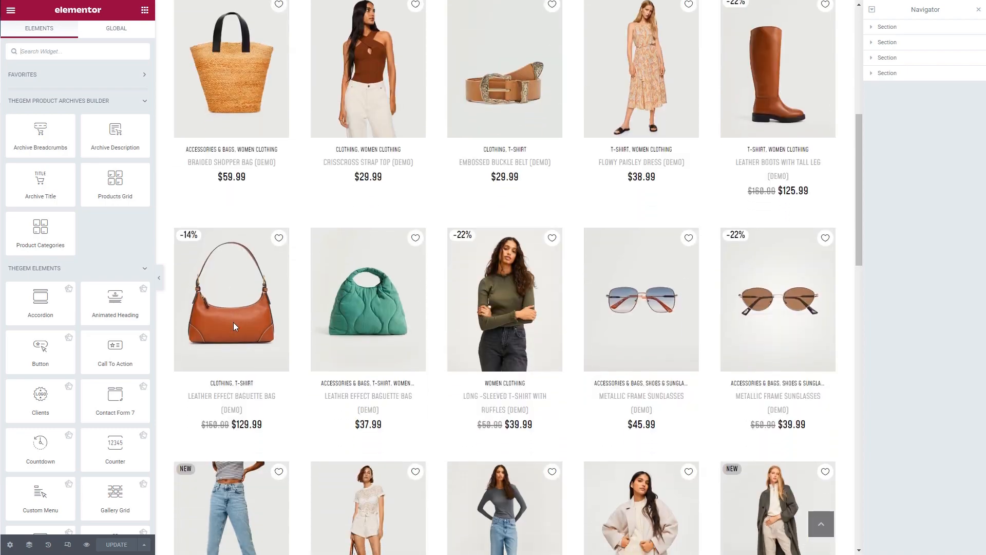
{"action": "scroll", "coordinate": [234, 323], "scroll_direction": "down", "scroll_amount": 6}
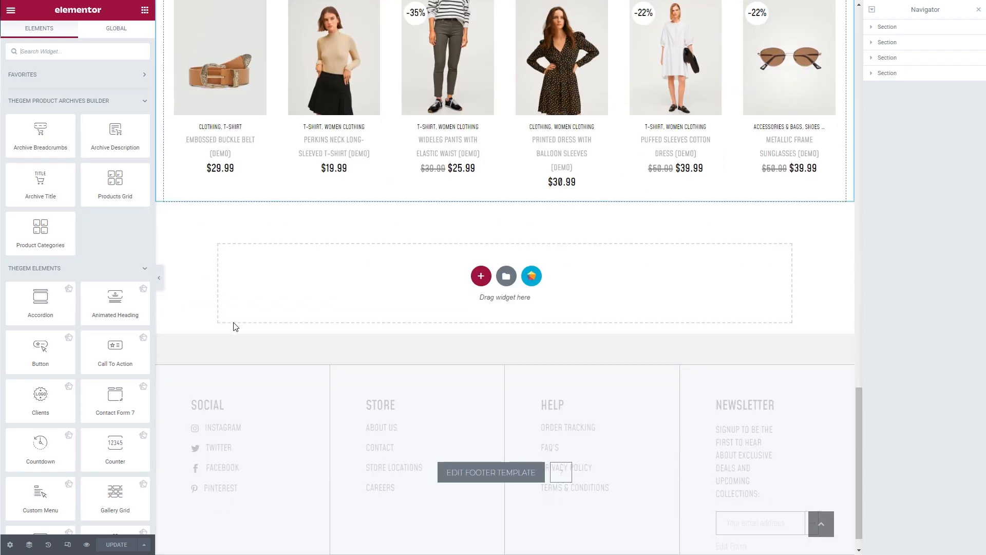
{"action": "scroll", "coordinate": [235, 327], "scroll_direction": "up", "scroll_amount": 20}
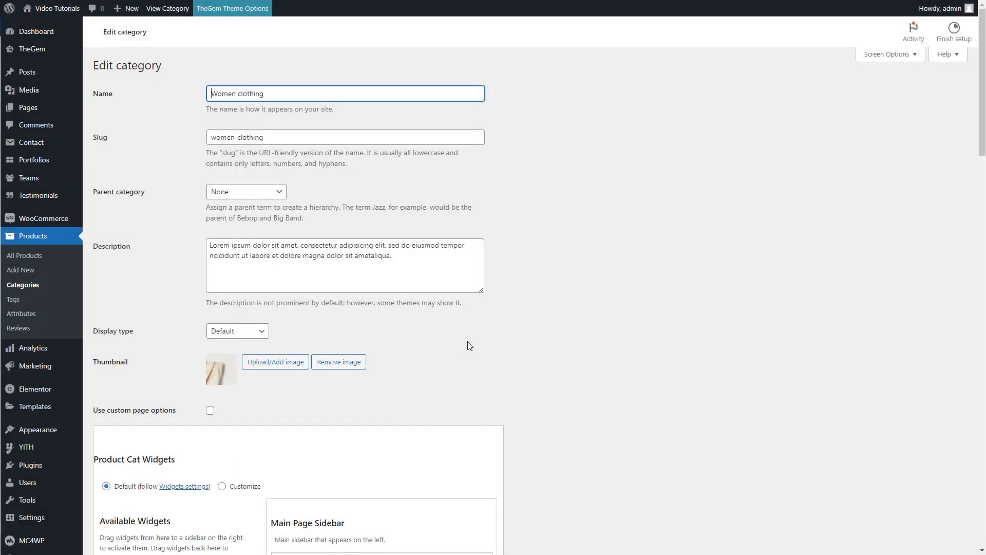
Enable custom page options for the Women clothing category, set Templates Builder as layout source with Product Archives 04 (ID = 4789), and save
{"action": "left_click", "coordinate": [211, 411]}
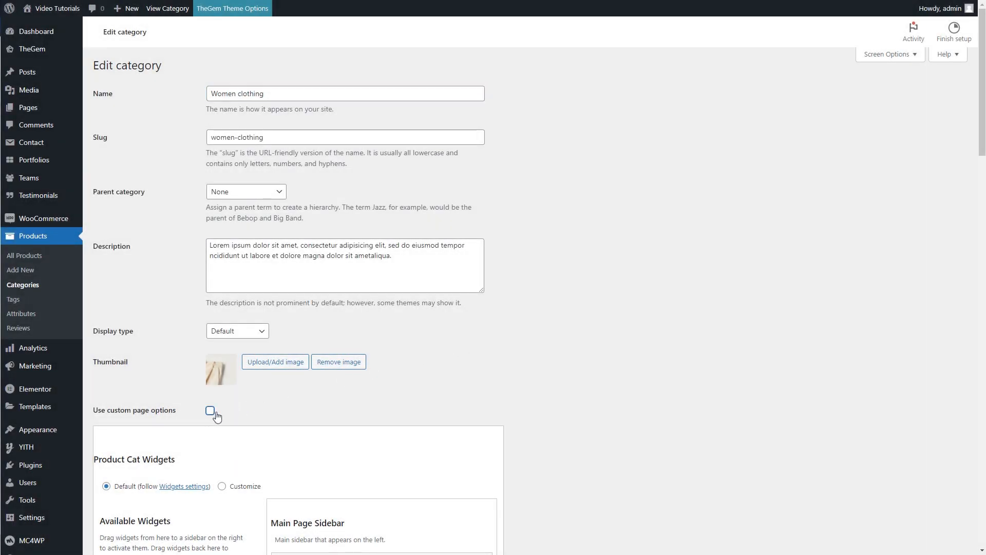
{"action": "scroll", "coordinate": [261, 412], "scroll_direction": "down", "scroll_amount": 4}
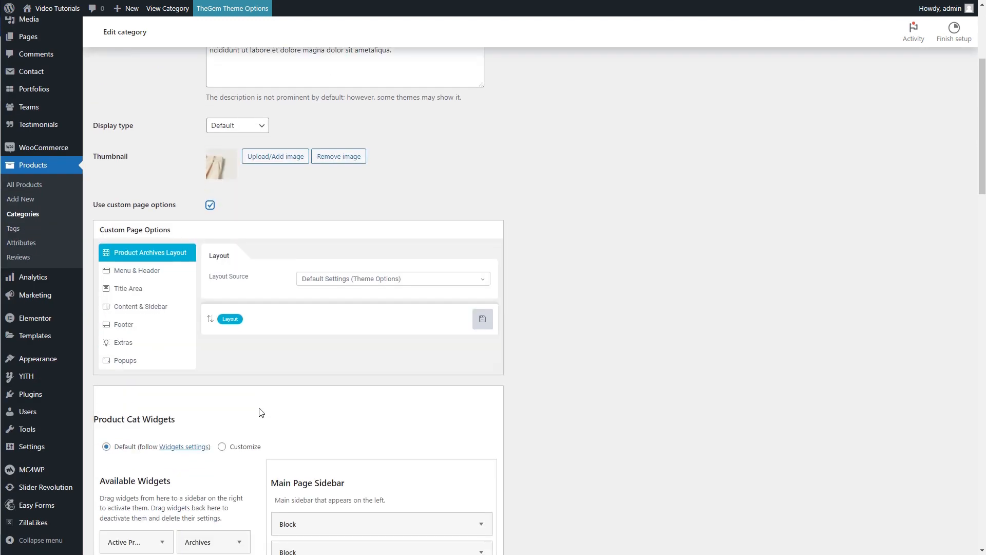
{"action": "left_click", "coordinate": [346, 280]}
{"action": "left_click", "coordinate": [355, 310]}
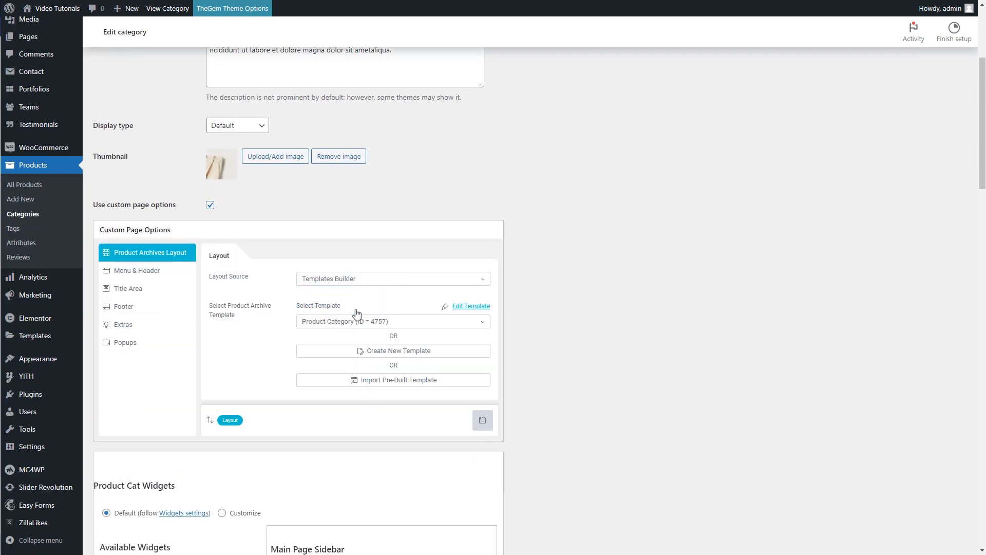
{"action": "left_click", "coordinate": [359, 321]}
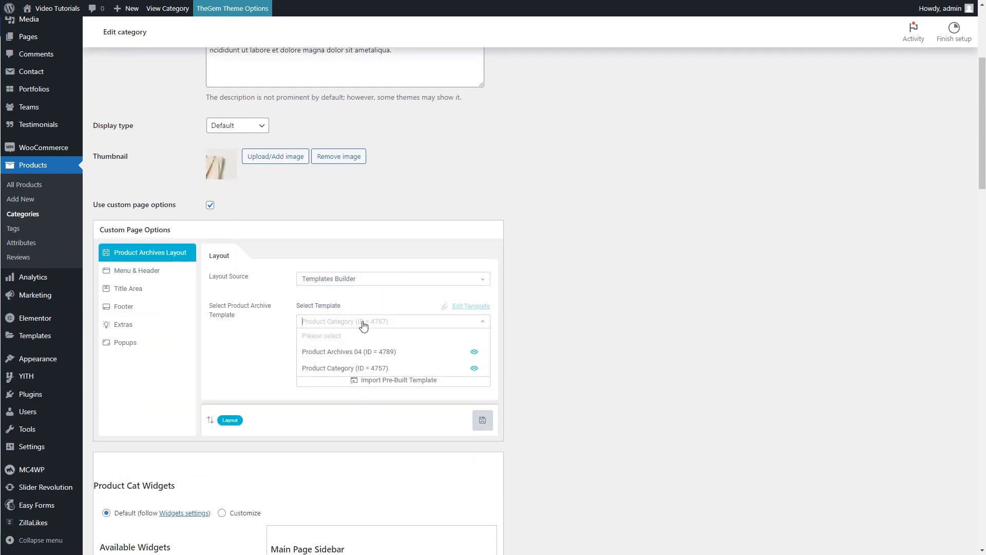
{"action": "left_click", "coordinate": [372, 355]}
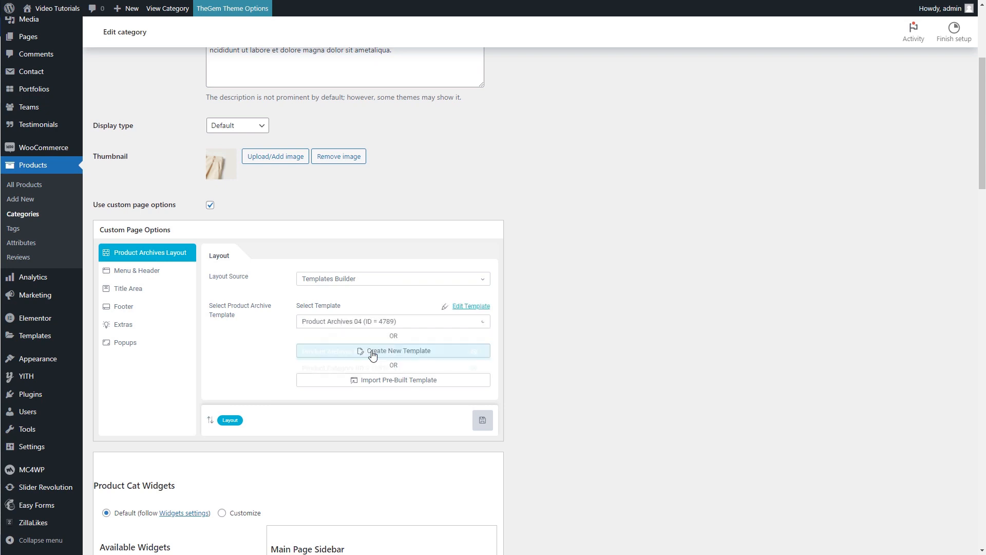
{"action": "left_click", "coordinate": [483, 424]}
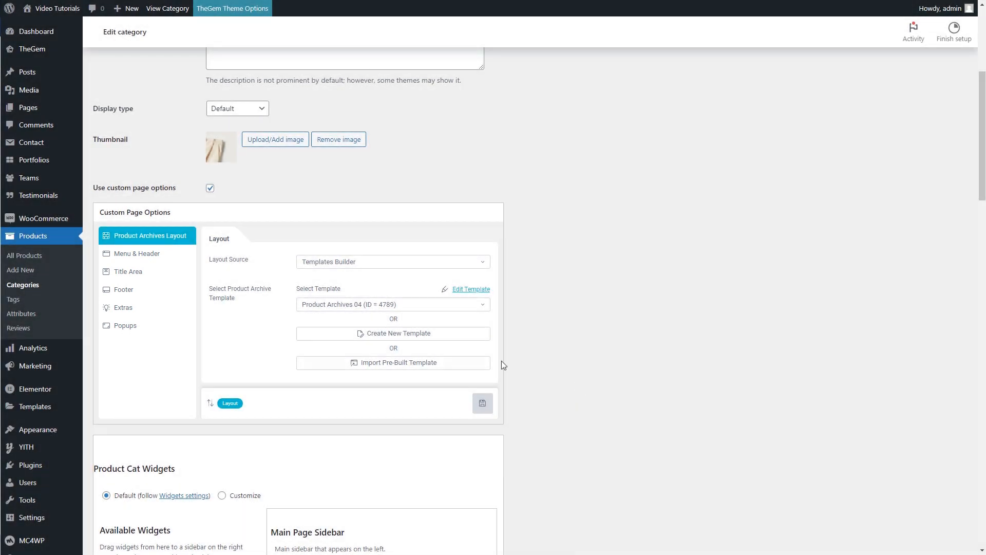
Review the Menu & Header, Title Area and Footer settings in the category's custom page options
{"action": "left_click", "coordinate": [165, 254]}
{"action": "scroll", "coordinate": [165, 258], "scroll_direction": "down", "scroll_amount": 5}
{"action": "scroll", "coordinate": [166, 258], "scroll_direction": "up", "scroll_amount": 4}
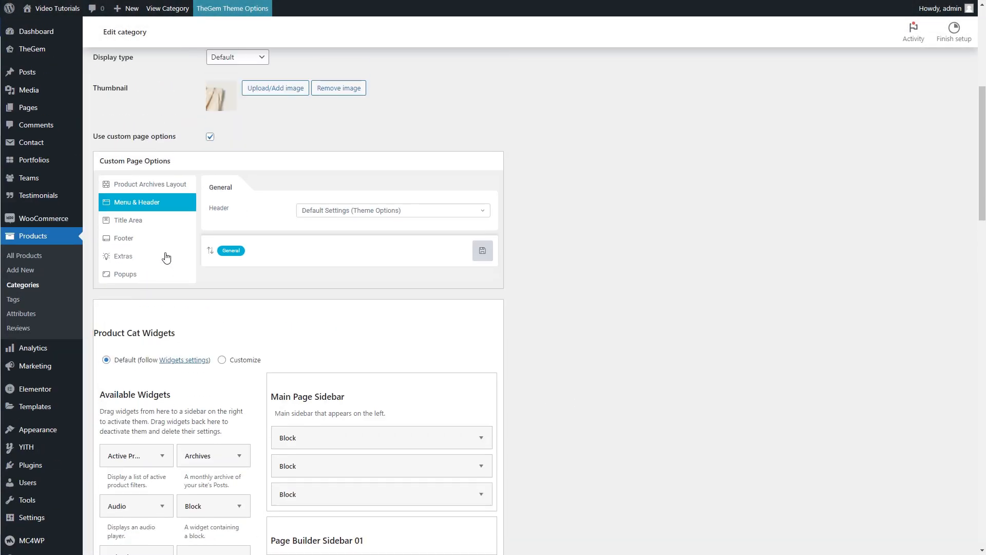
{"action": "left_click", "coordinate": [128, 220]}
{"action": "scroll", "coordinate": [138, 213], "scroll_direction": "down", "scroll_amount": 3}
{"action": "scroll", "coordinate": [134, 195], "scroll_direction": "up", "scroll_amount": 2}
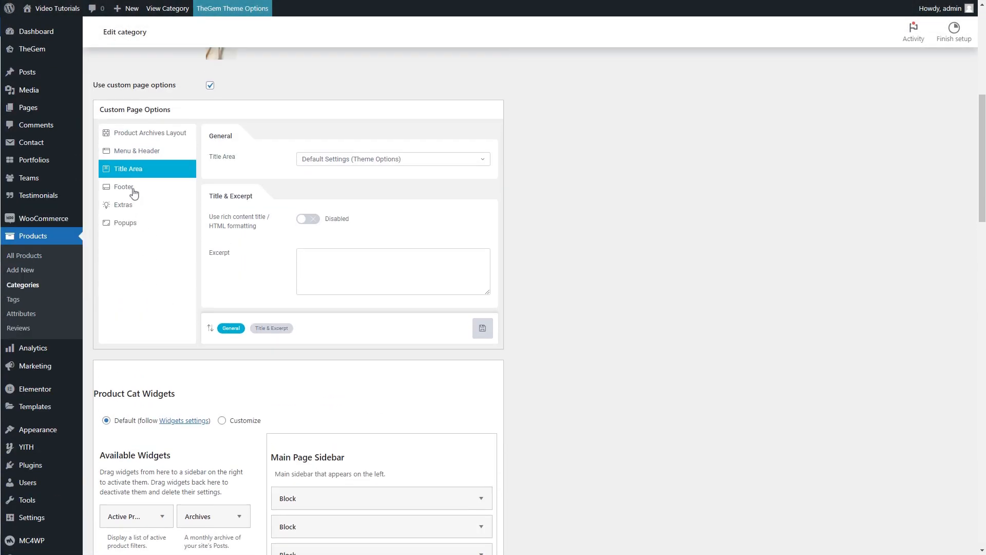
{"action": "left_click", "coordinate": [132, 189]}
{"action": "scroll", "coordinate": [132, 191], "scroll_direction": "down", "scroll_amount": 1}
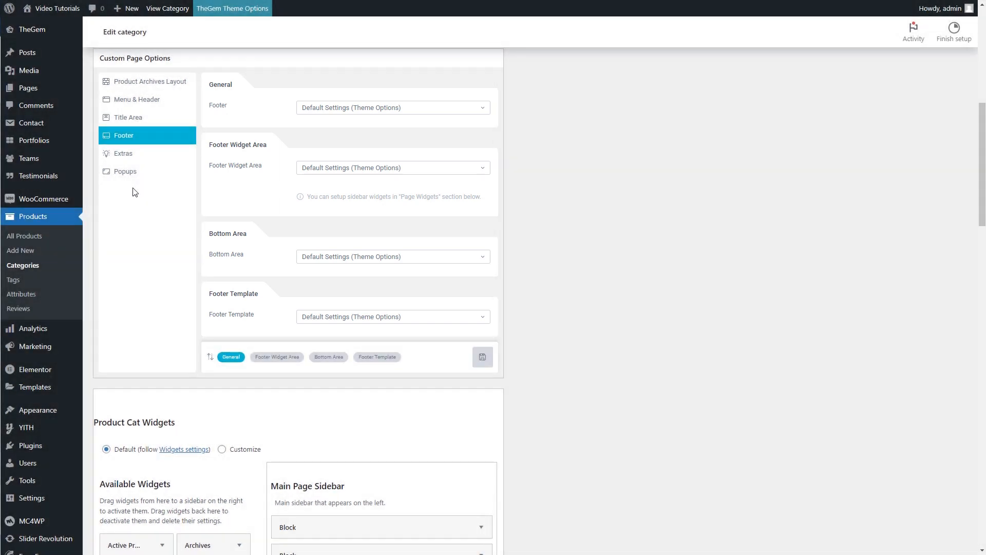
Try enabling a footer template for the category, then restore the Footer Template option to Default Settings (Theme Options)
{"action": "left_click", "coordinate": [406, 317]}
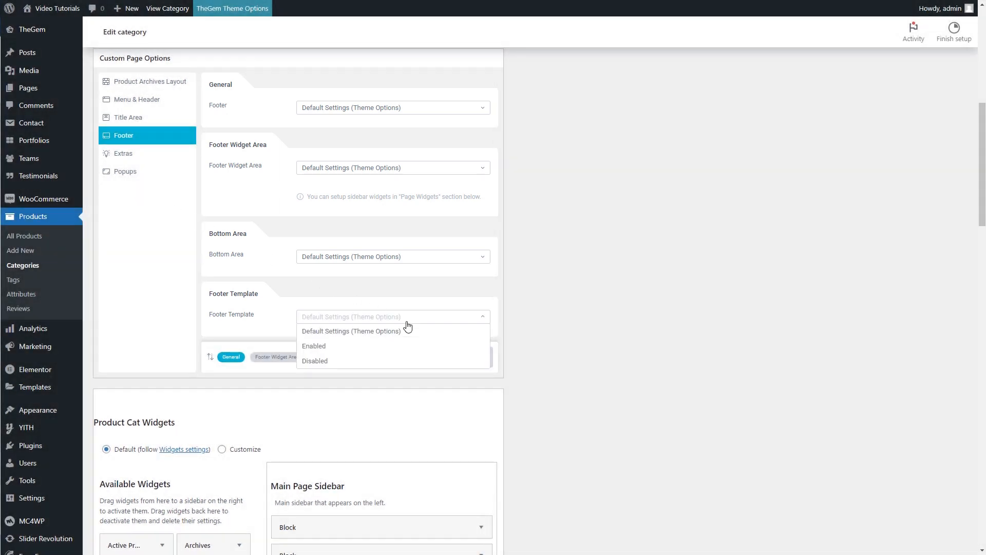
{"action": "left_click", "coordinate": [313, 346]}
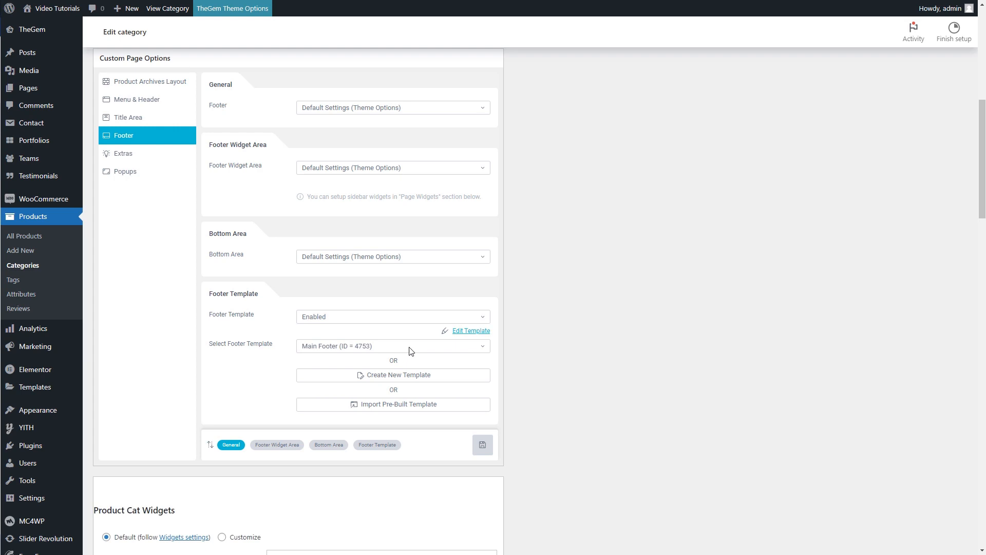
{"action": "left_click", "coordinate": [480, 351]}
{"action": "left_click", "coordinate": [479, 351]}
{"action": "left_click", "coordinate": [411, 323]}
{"action": "left_click", "coordinate": [403, 330]}
{"action": "scroll", "coordinate": [494, 377], "scroll_direction": "up", "scroll_amount": 1}
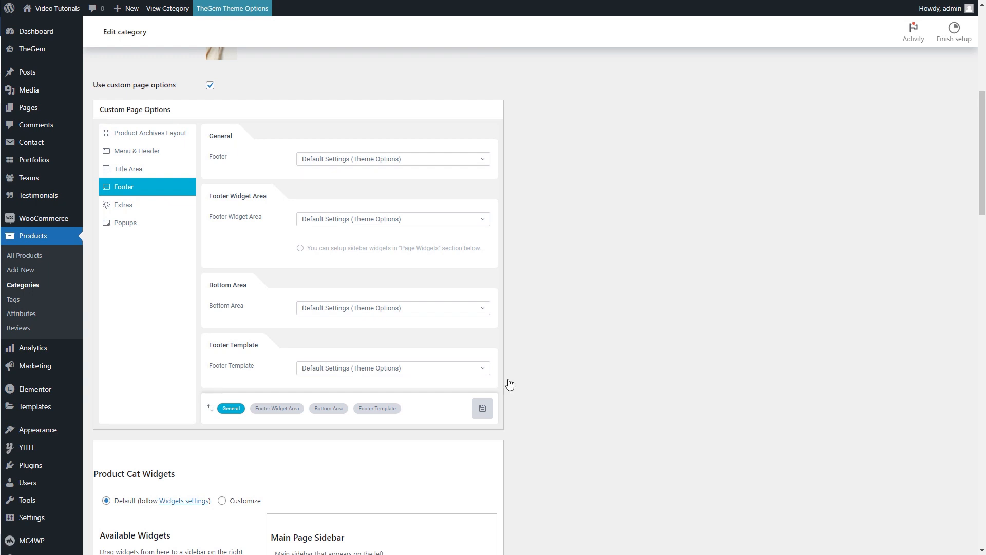
View the Women clothing category archive and check the applied template from the title area down to the footer
{"action": "left_click", "coordinate": [168, 10]}
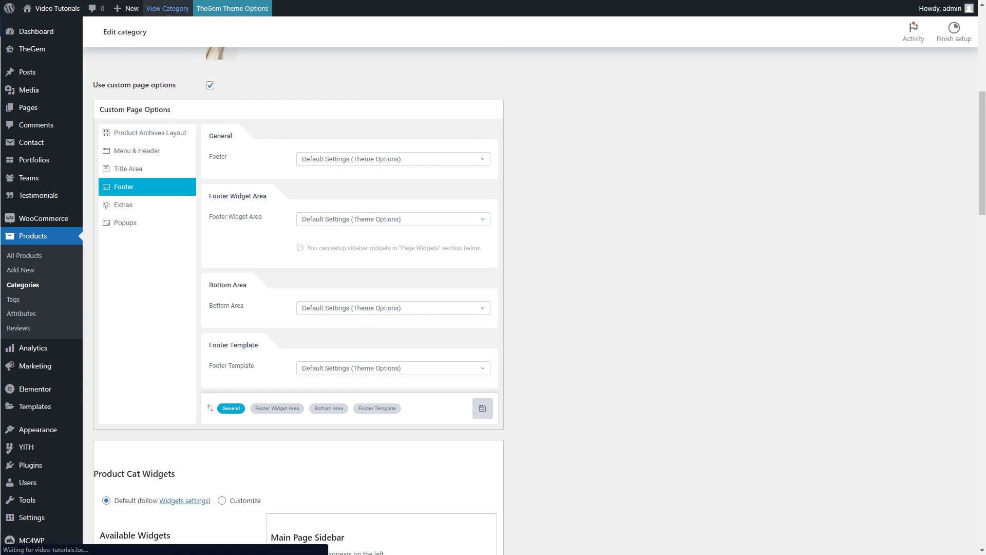
{"action": "scroll", "coordinate": [494, 288], "scroll_direction": "down", "scroll_amount": 6}
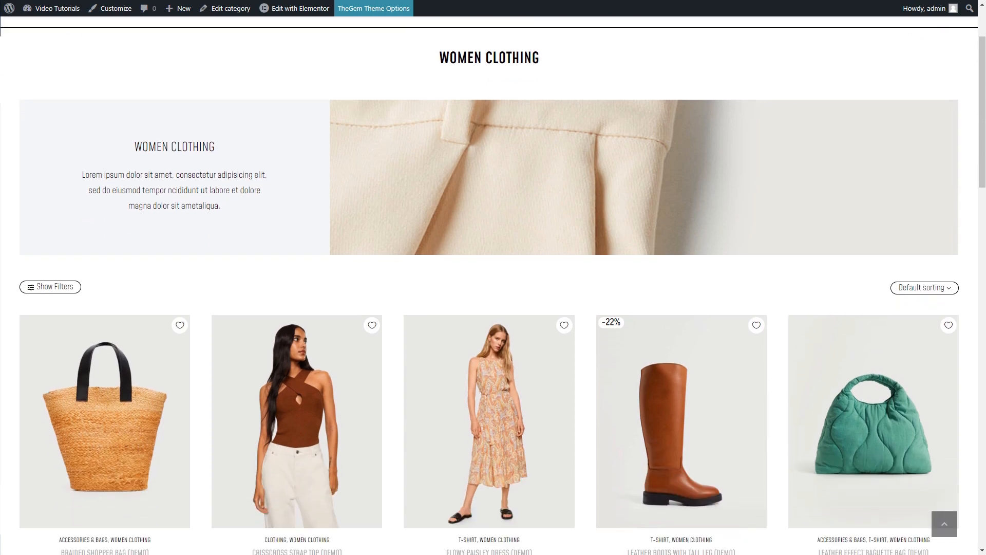
{"action": "scroll", "coordinate": [493, 288], "scroll_direction": "down", "scroll_amount": 15}
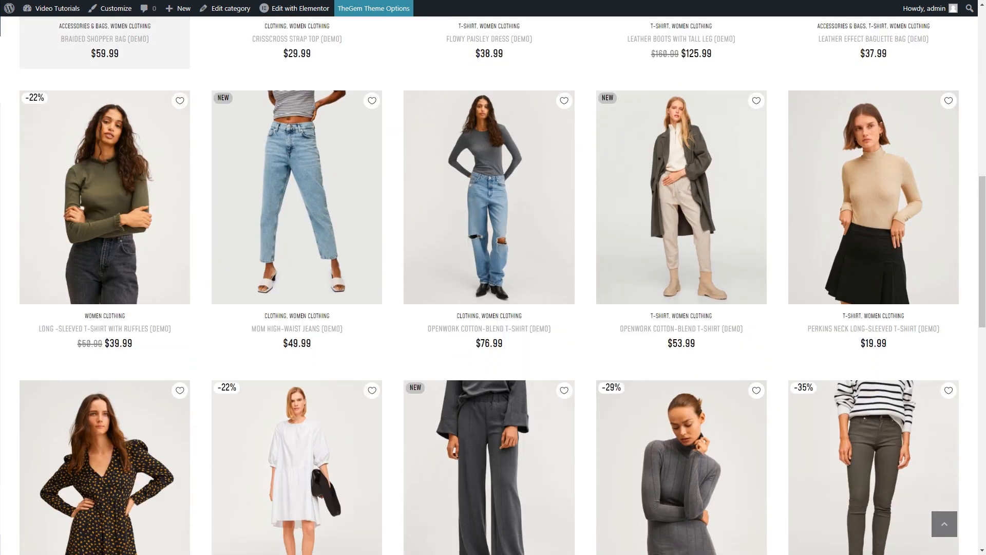
{"action": "scroll", "coordinate": [493, 287], "scroll_direction": "down", "scroll_amount": 7}
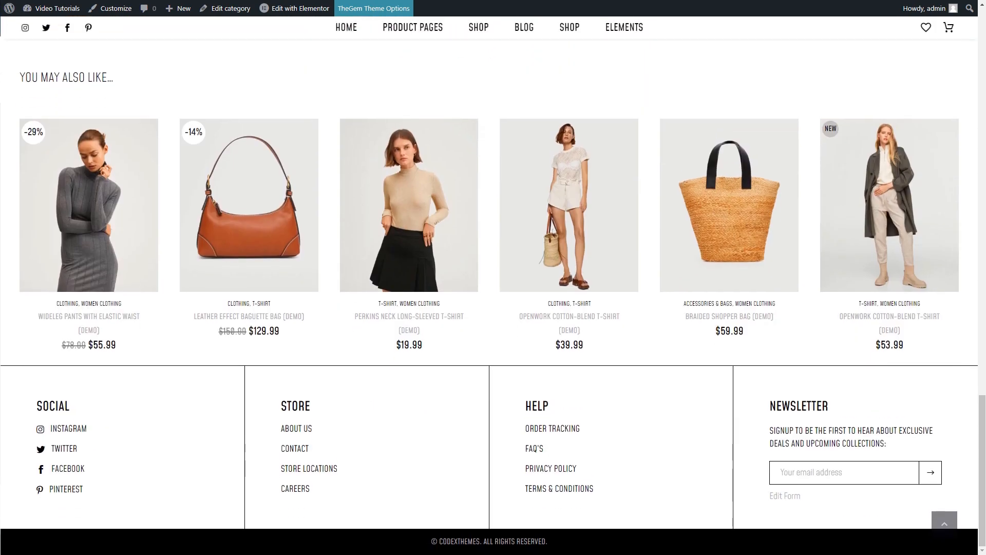
{"action": "scroll", "coordinate": [493, 288], "scroll_direction": "up", "scroll_amount": 8}
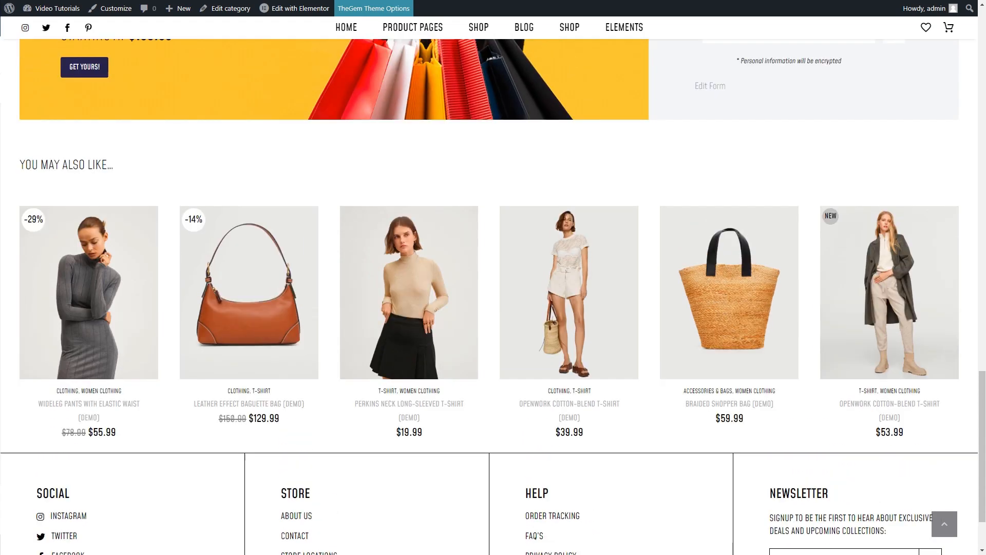
{"action": "scroll", "coordinate": [493, 288], "scroll_direction": "up", "scroll_amount": 13}
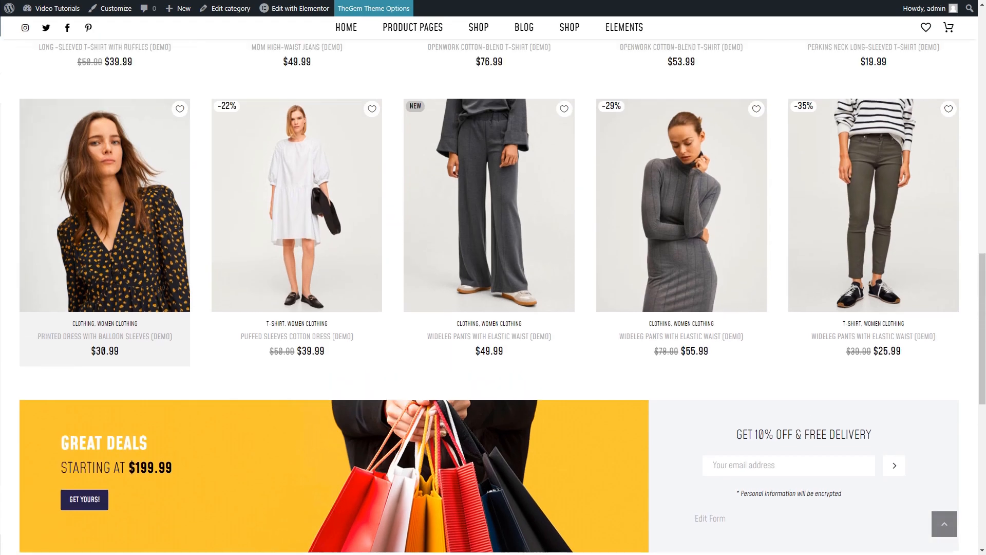
{"action": "scroll", "coordinate": [494, 288], "scroll_direction": "up", "scroll_amount": 7}
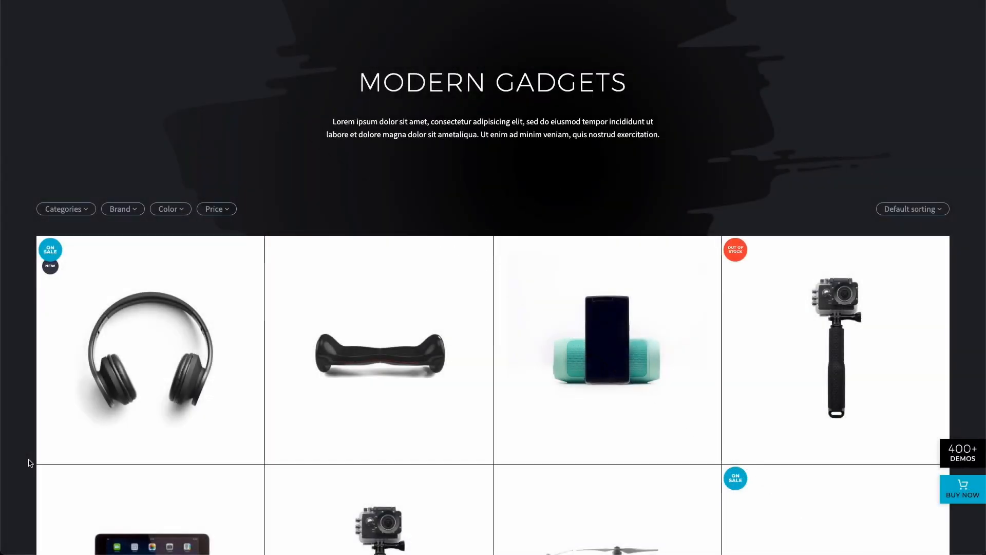
Browse the Modern Gadgets, Sportswear, plants, interior, Activewear and Vogue demo archives, examining their product grids, filters and category layouts
{"action": "scroll", "coordinate": [30, 462], "scroll_direction": "down", "scroll_amount": 10}
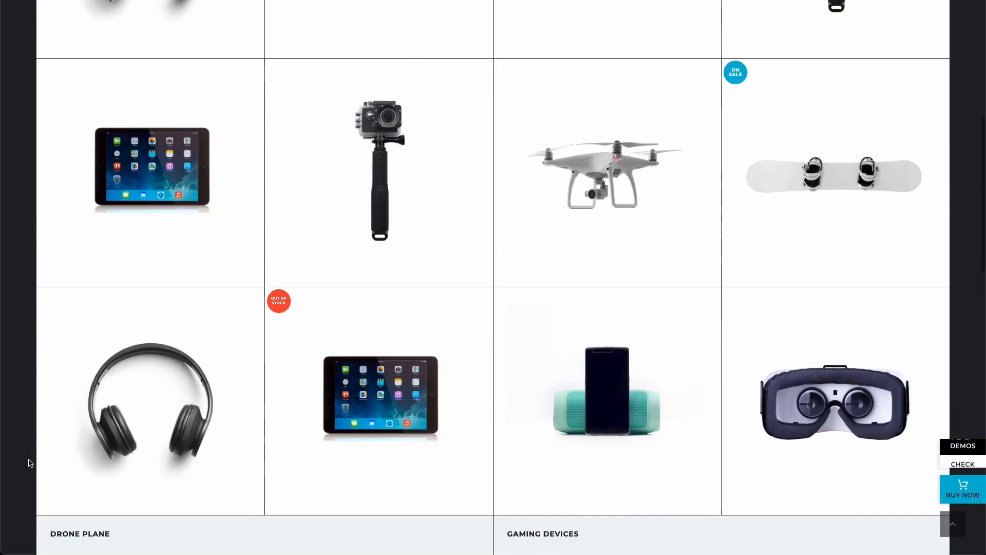
{"action": "scroll", "coordinate": [28, 462], "scroll_direction": "down", "scroll_amount": 5}
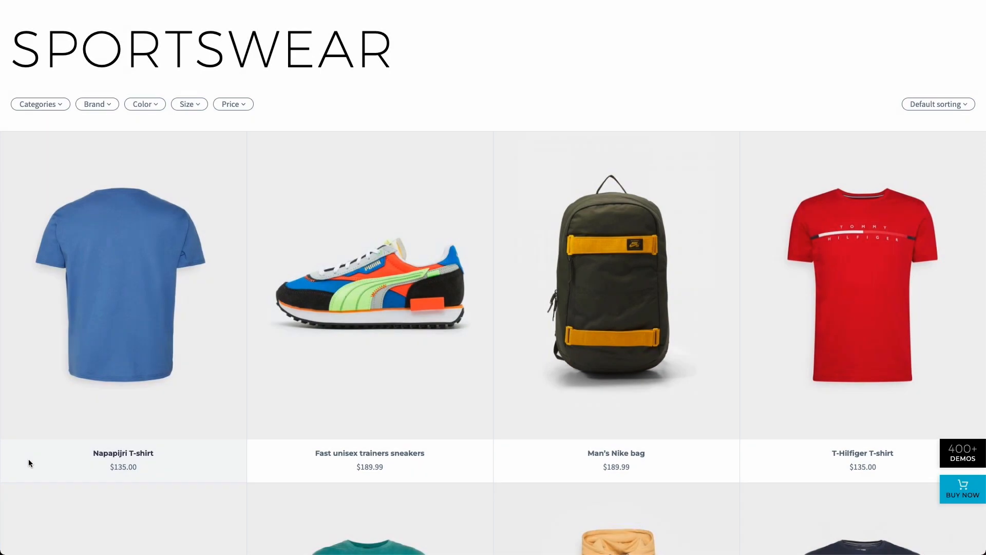
{"action": "scroll", "coordinate": [29, 458], "scroll_direction": "down", "scroll_amount": 14}
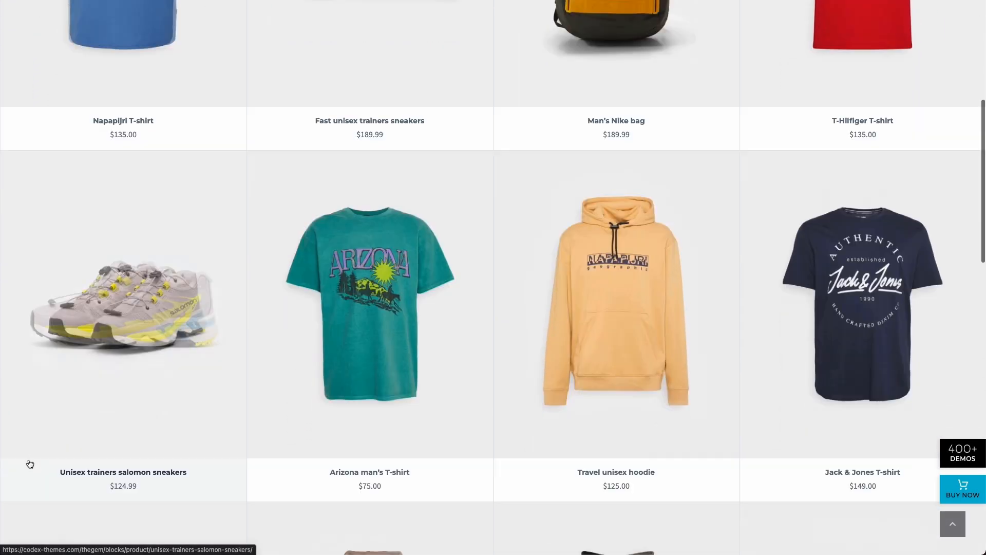
{"action": "scroll", "coordinate": [30, 462], "scroll_direction": "down", "scroll_amount": 9}
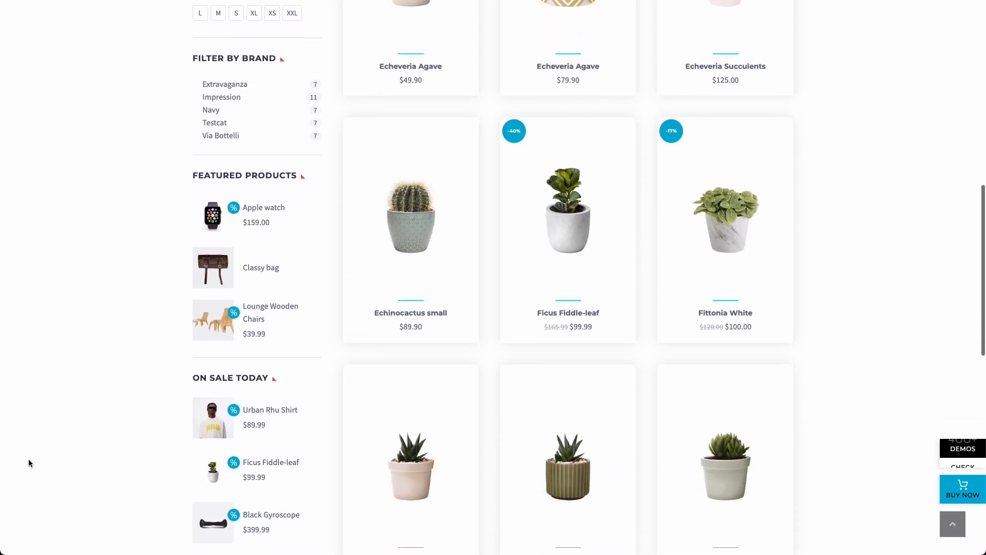
{"action": "scroll", "coordinate": [28, 462], "scroll_direction": "down", "scroll_amount": 9}
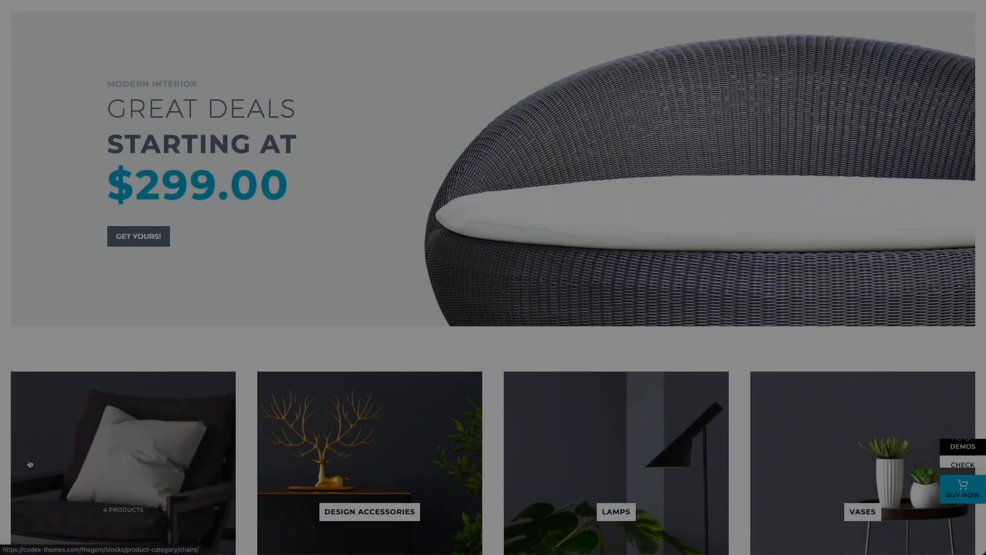
{"action": "scroll", "coordinate": [30, 464], "scroll_direction": "down", "scroll_amount": 9}
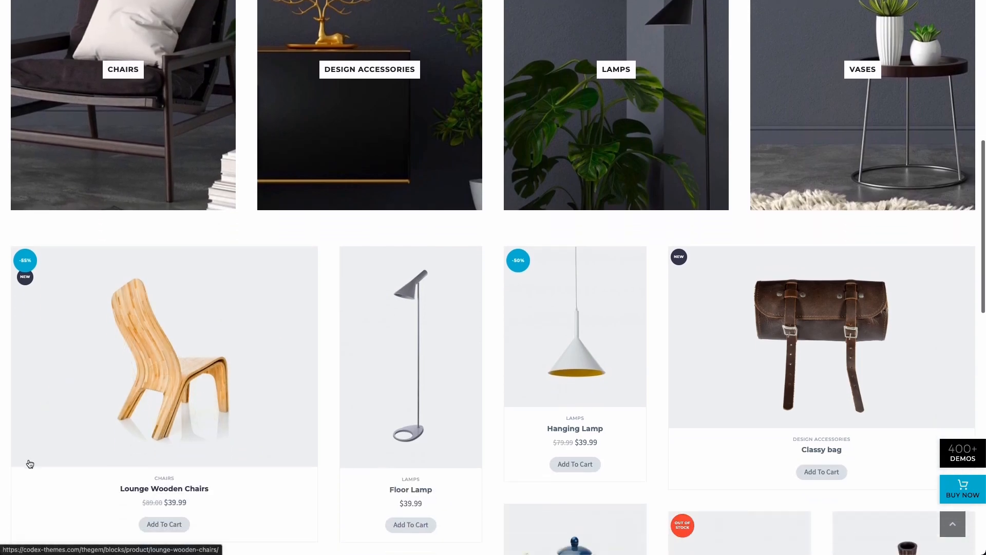
{"action": "scroll", "coordinate": [30, 463], "scroll_direction": "down", "scroll_amount": 12}
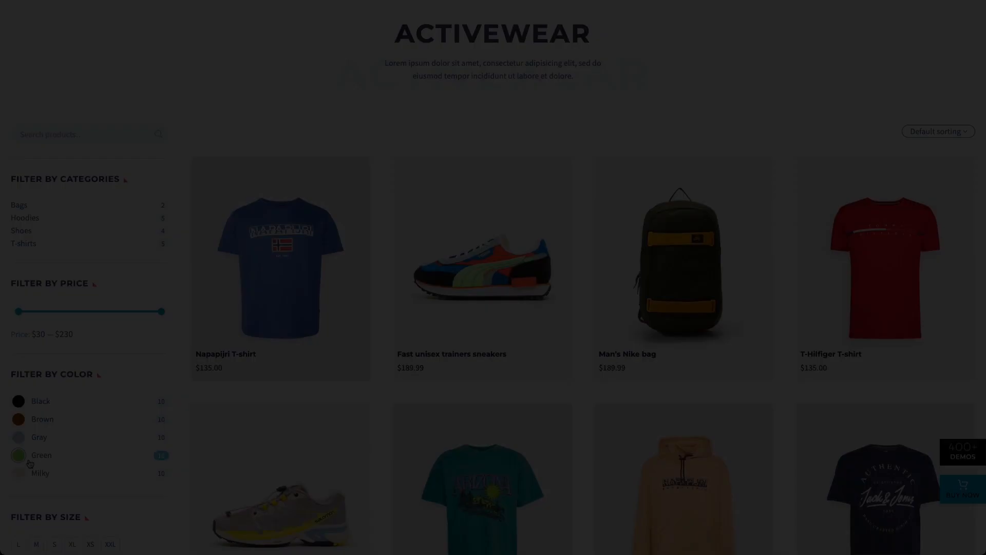
{"action": "scroll", "coordinate": [30, 463], "scroll_direction": "down", "scroll_amount": 5}
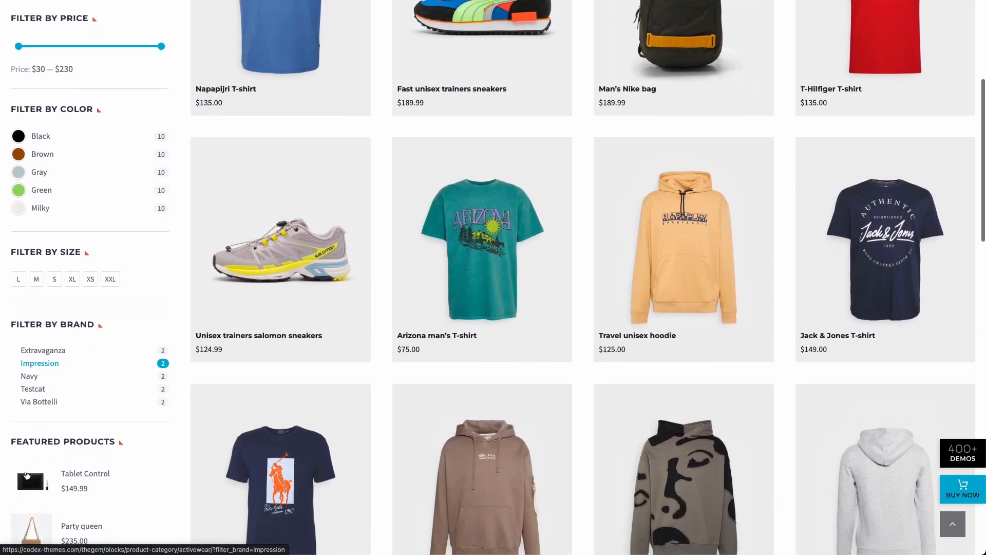
{"action": "scroll", "coordinate": [27, 475], "scroll_direction": "down", "scroll_amount": 12}
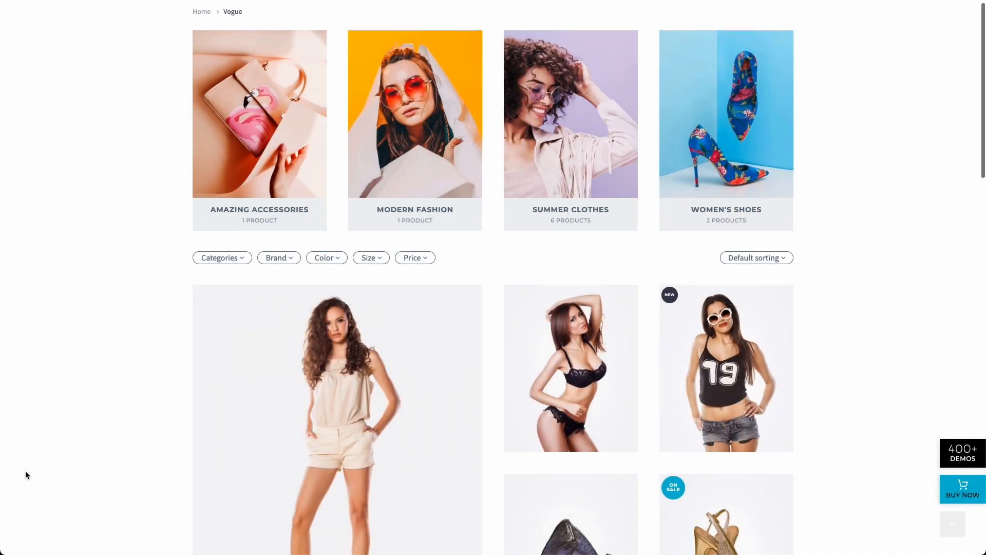
{"action": "scroll", "coordinate": [27, 474], "scroll_direction": "down", "scroll_amount": 6}
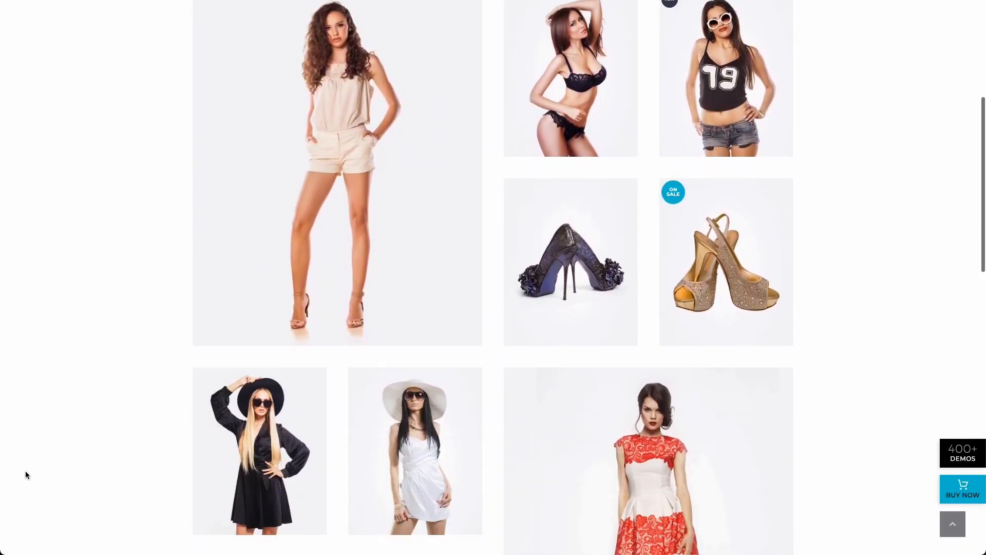
{"action": "scroll", "coordinate": [25, 471], "scroll_direction": "down", "scroll_amount": 10}
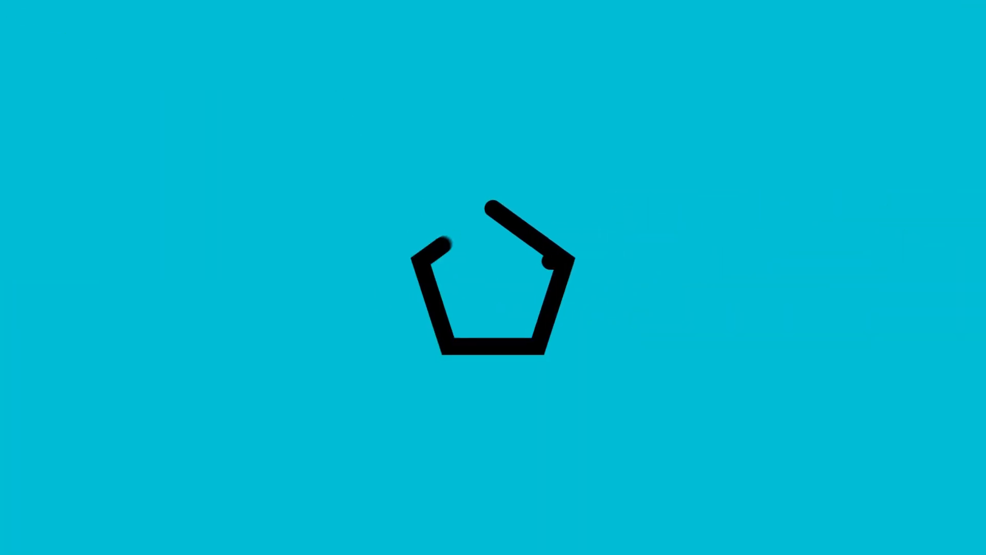